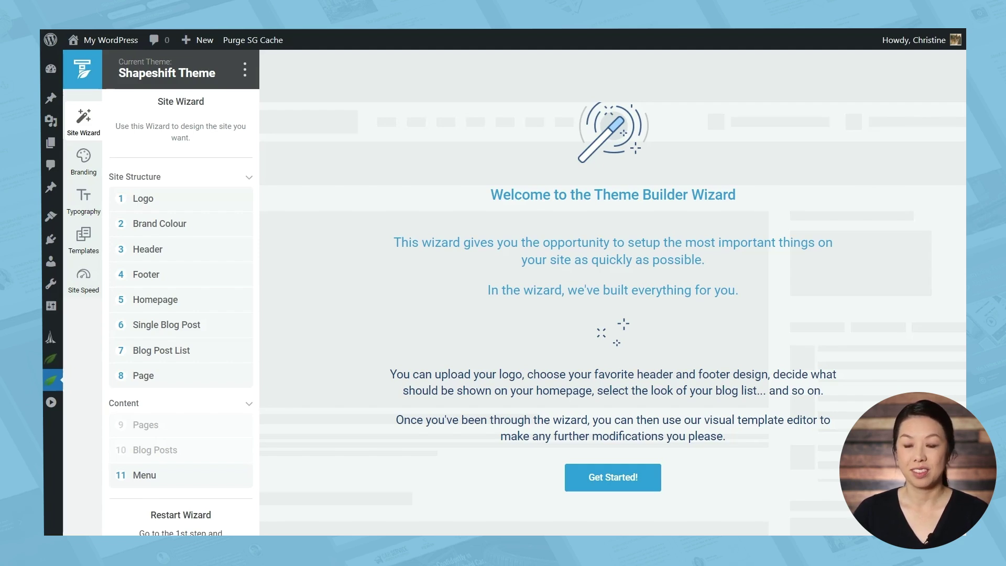
# Set the chosen logo image from the Media Library as the site logo
pyautogui.click(181, 198)
pyautogui.click(596, 324)
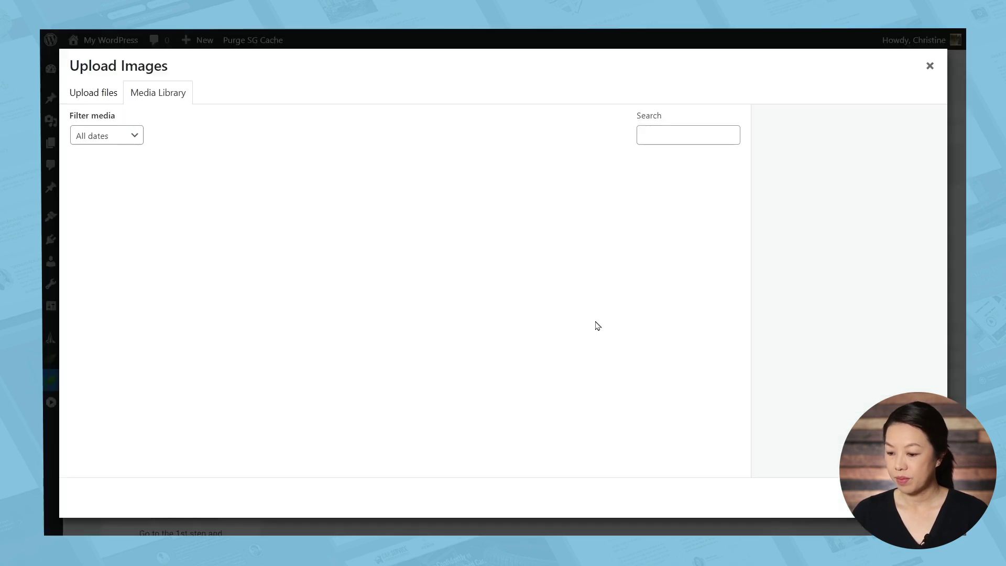
pyautogui.click(124, 214)
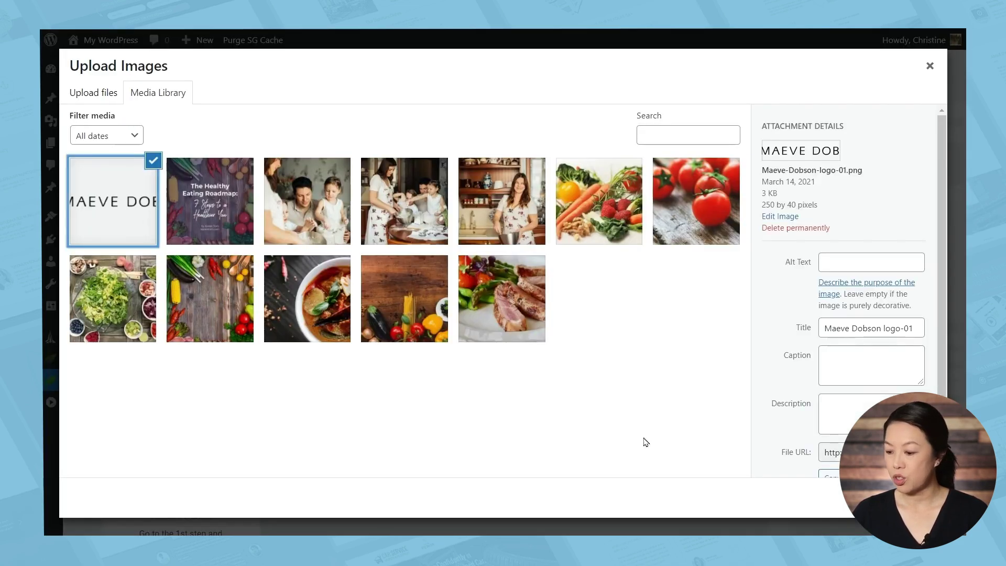
pyautogui.click(909, 497)
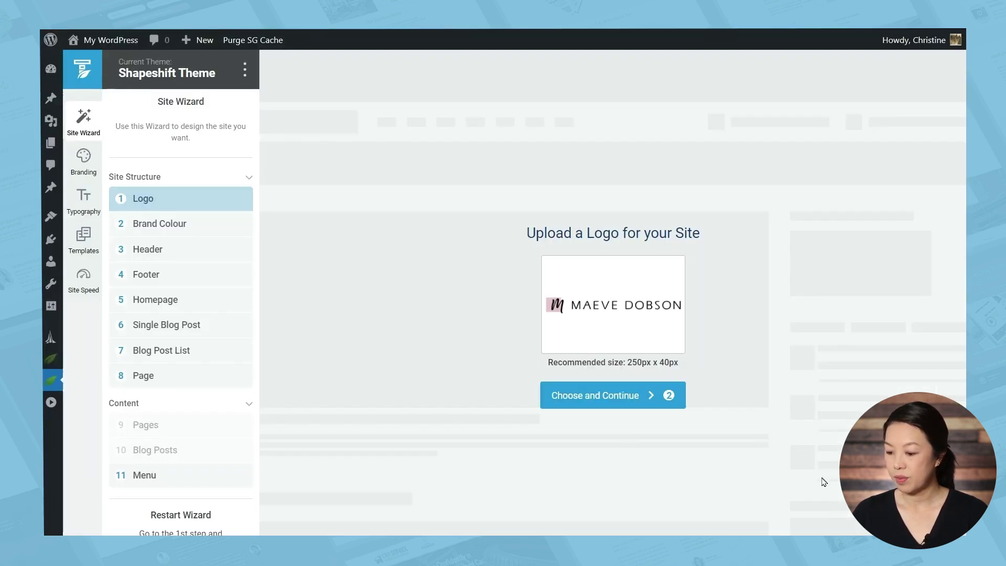
pyautogui.click(636, 399)
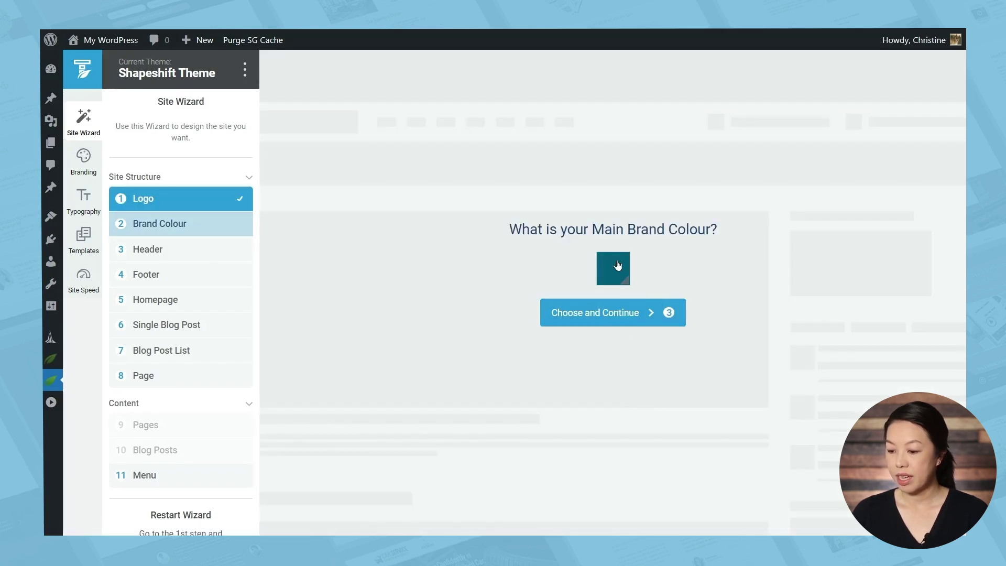
# Make the main brand colour pink #e34d78
pyautogui.click(617, 265)
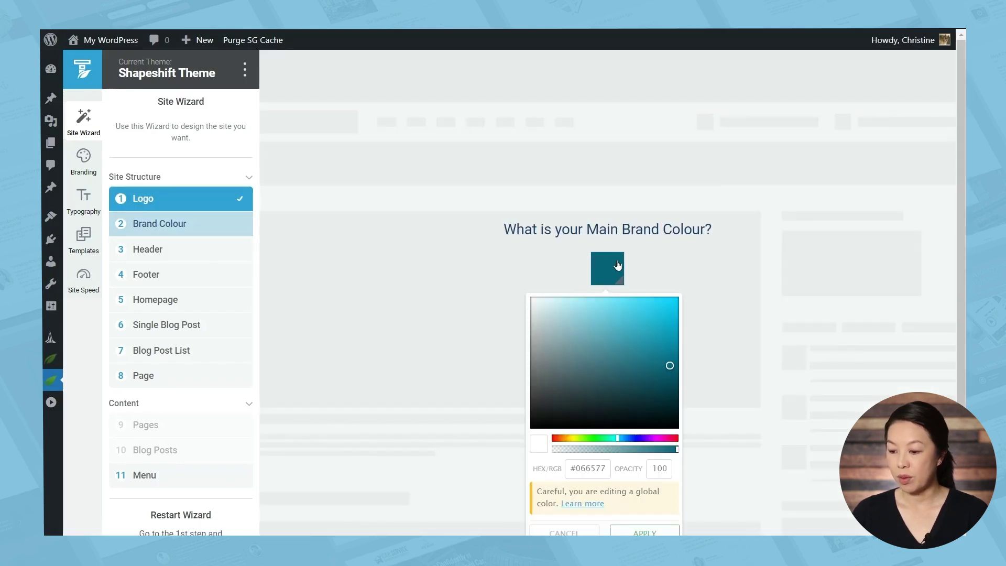
pyautogui.click(591, 470)
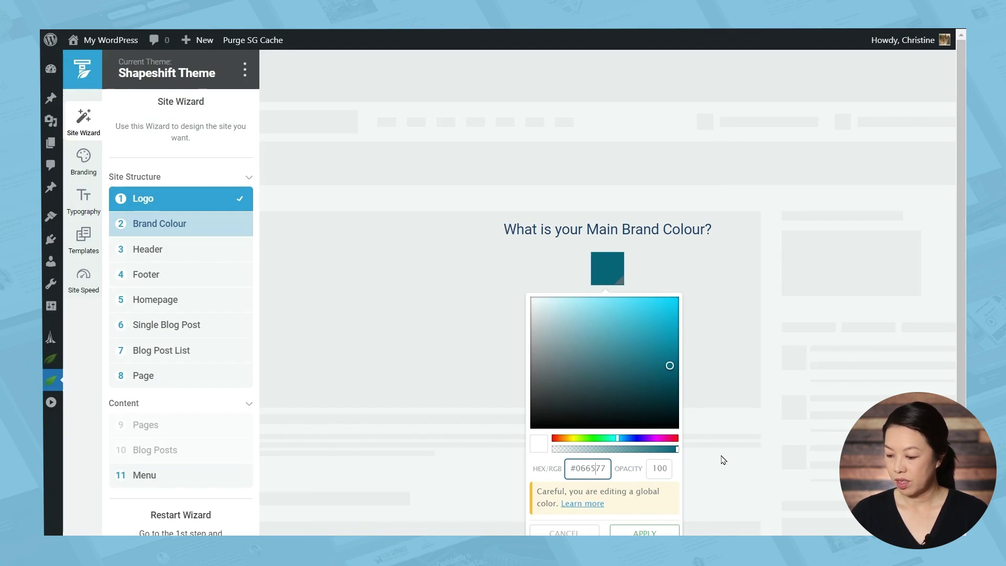
pyautogui.press('BackSpace')
pyautogui.press('BackSpace')
pyautogui.press('BackSpace')
pyautogui.press('BackSpace')
pyautogui.press('BackSpace')
pyautogui.press('BackSpace')
pyautogui.press('BackSpace')
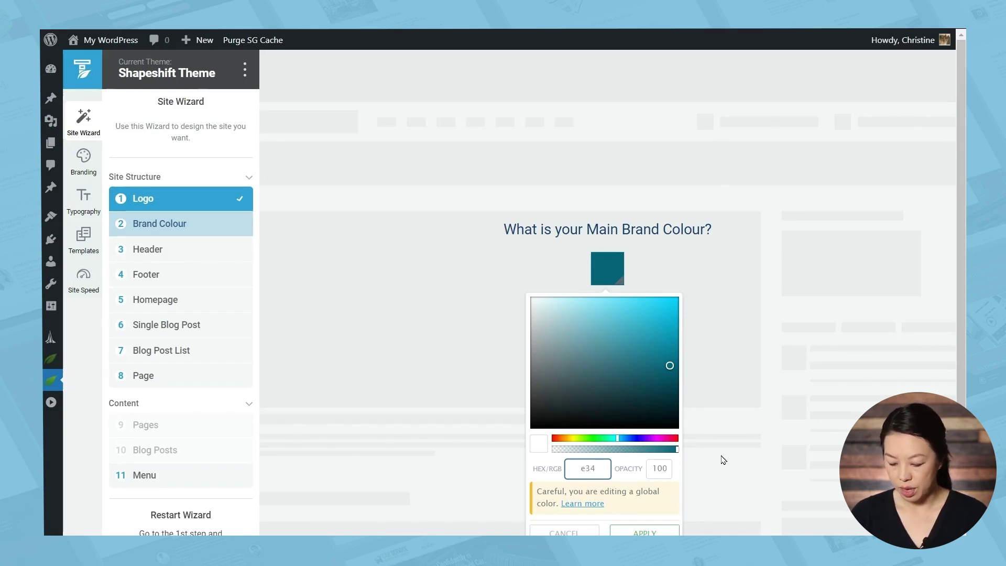
pyautogui.write('e34d78')
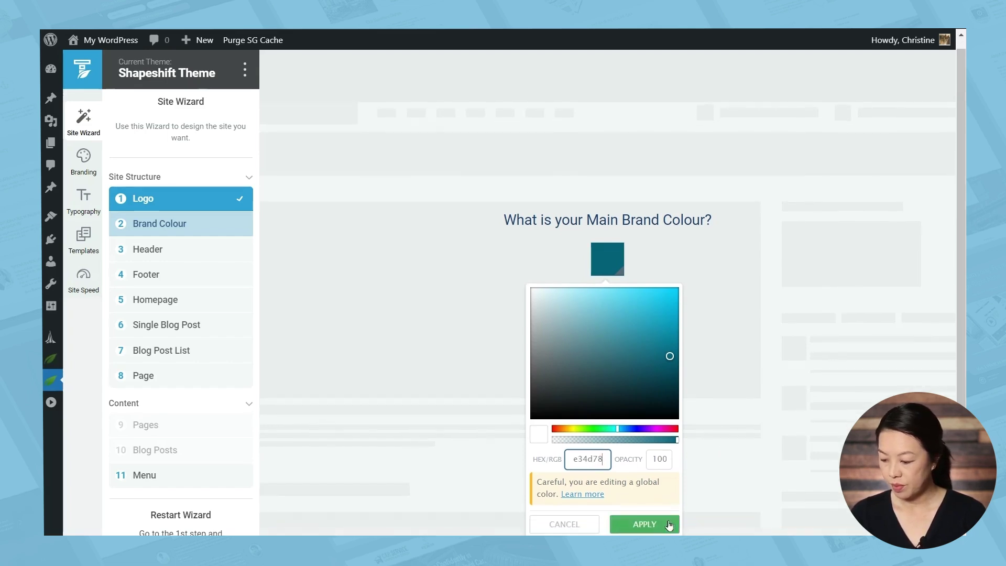
pyautogui.click(666, 528)
pyautogui.click(629, 313)
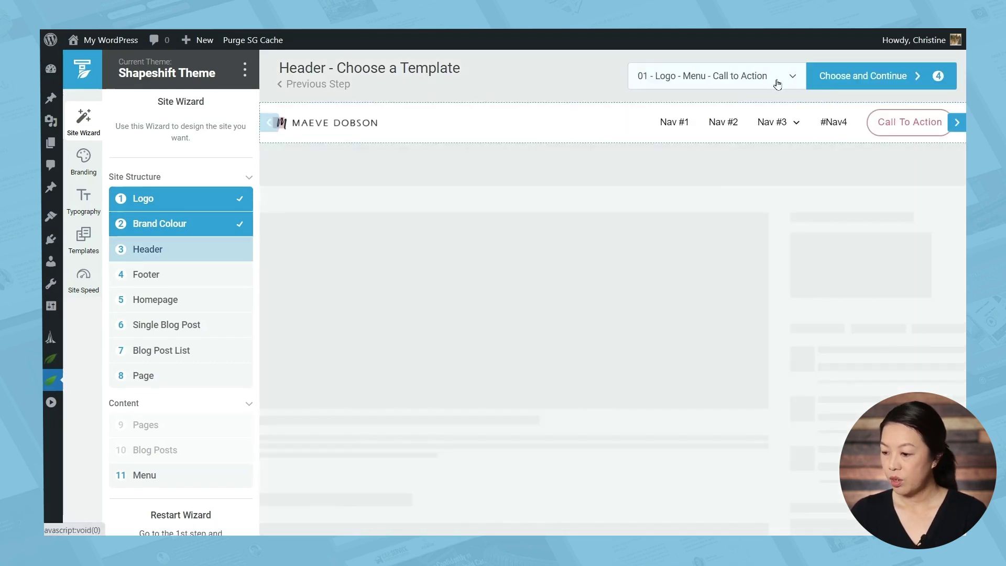
# Choose the Double 02 header template for the site
pyautogui.click(777, 83)
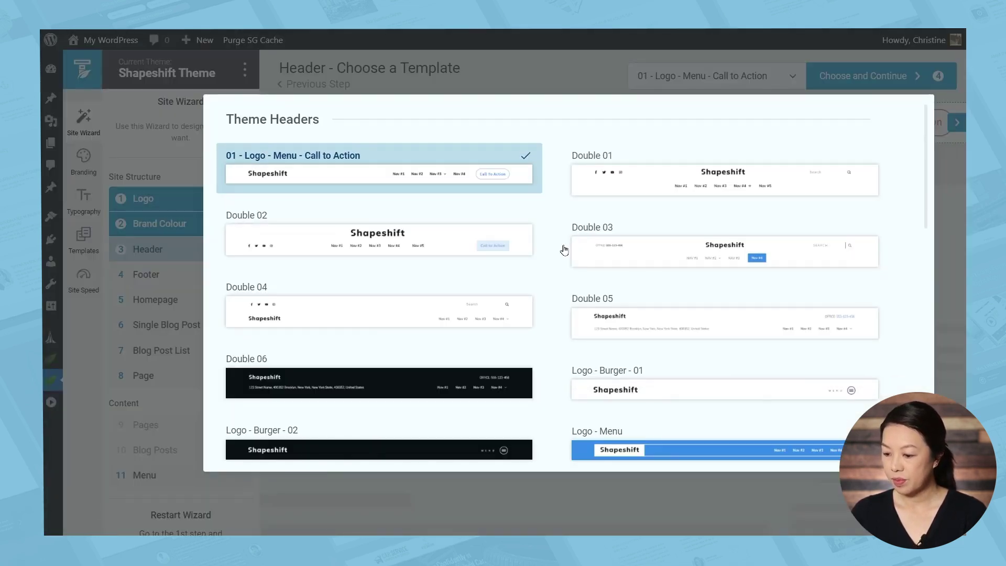
pyautogui.click(429, 251)
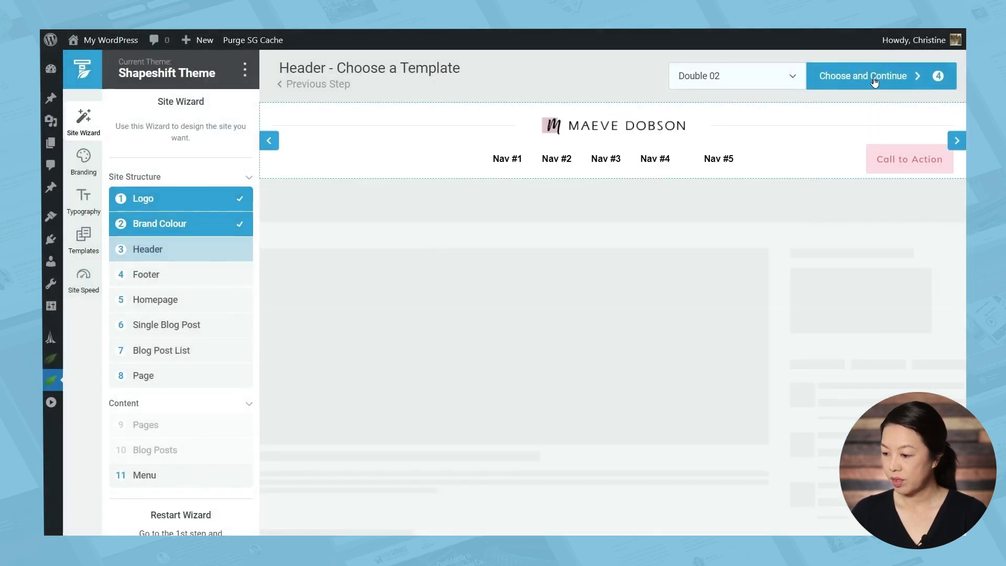
pyautogui.click(872, 84)
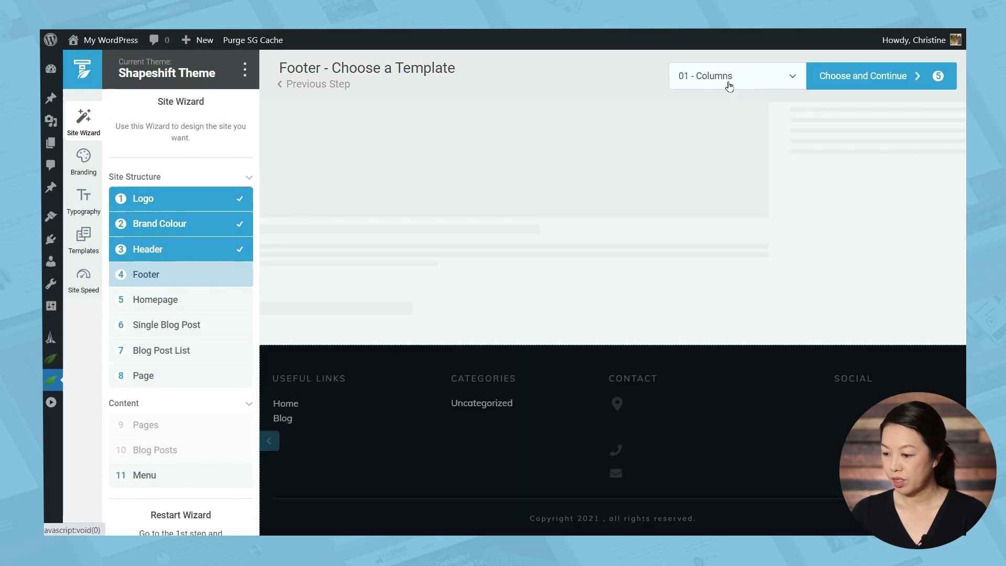
# Keep the 01 - Columns footer and confirm it
pyautogui.click(730, 86)
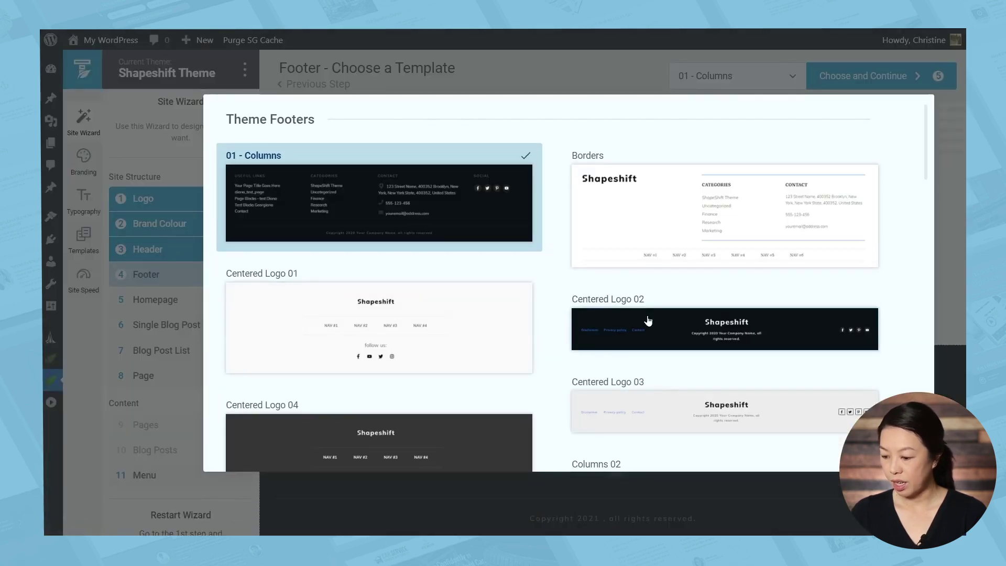
pyautogui.press('Escape')
pyautogui.click(839, 88)
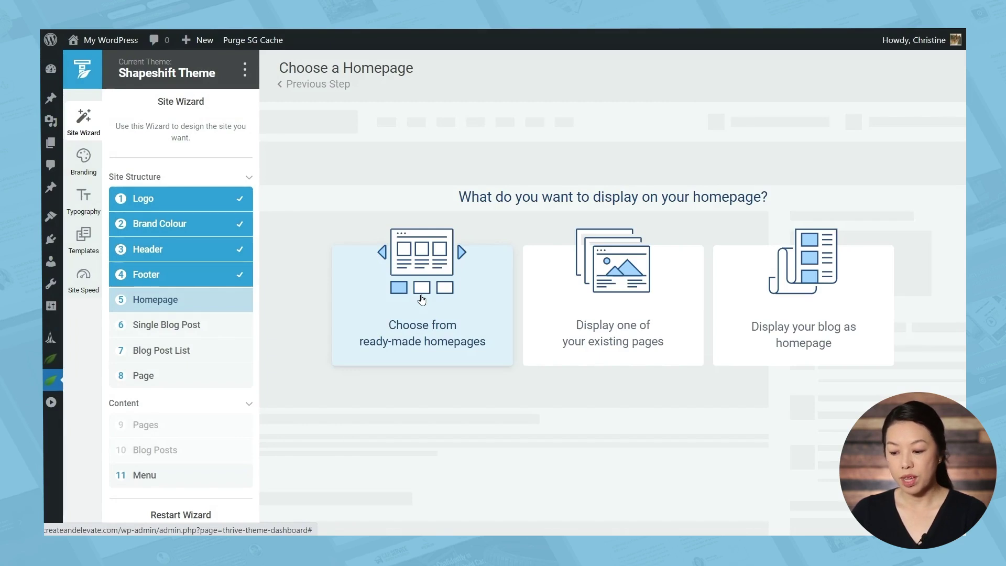
# Use the ready-made Local Business Focused 02 homepage
pyautogui.click(422, 300)
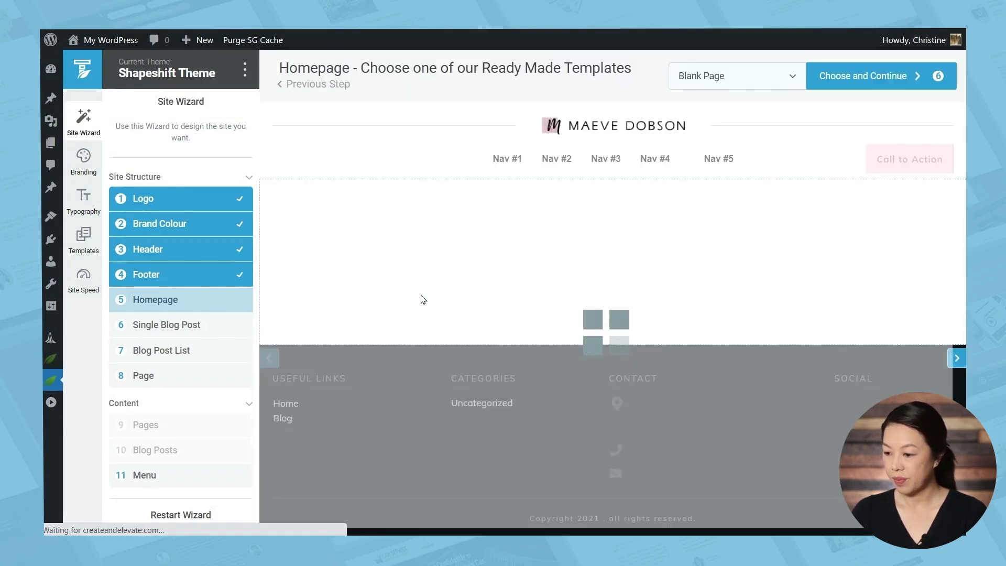
pyautogui.click(789, 79)
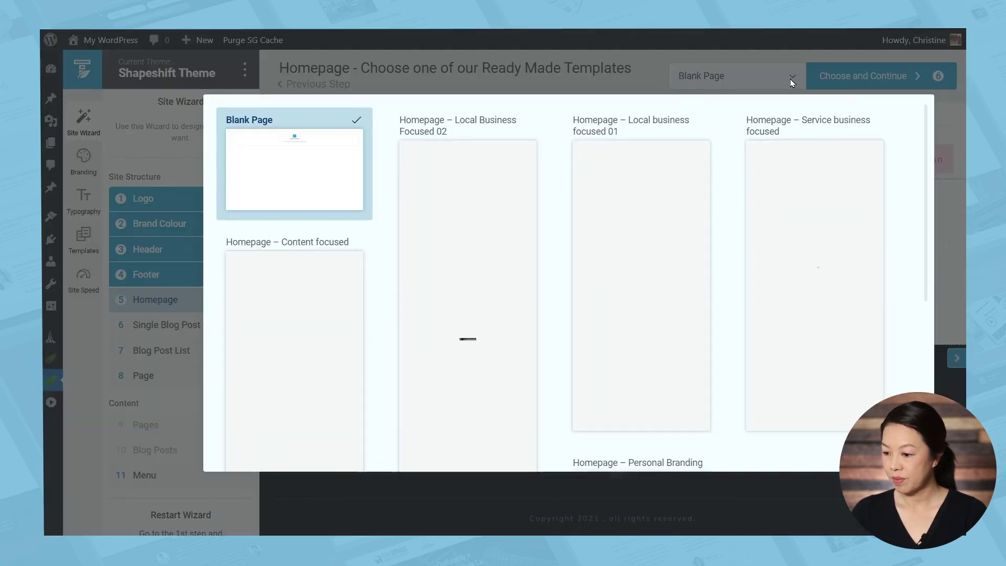
pyautogui.click(512, 242)
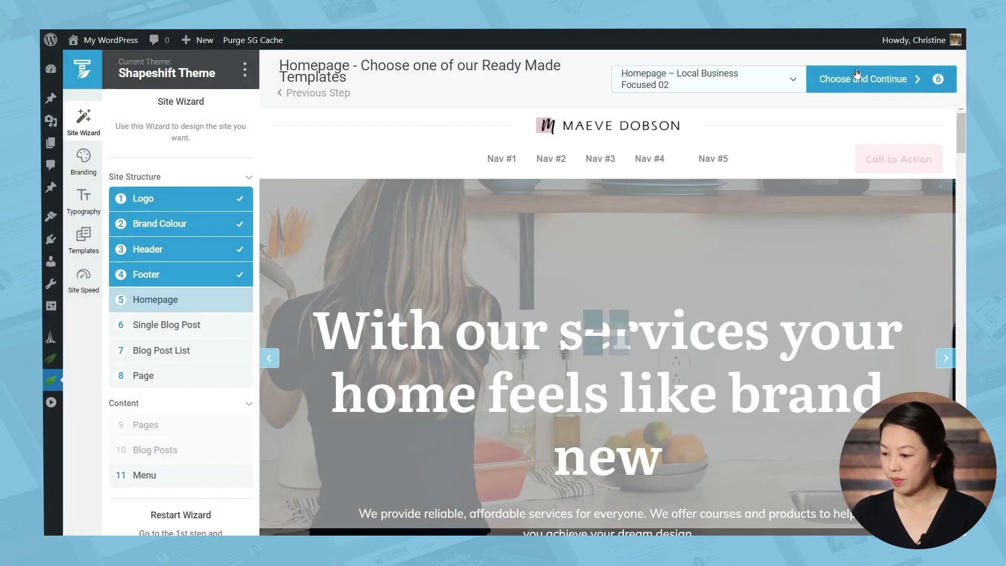
pyautogui.click(857, 76)
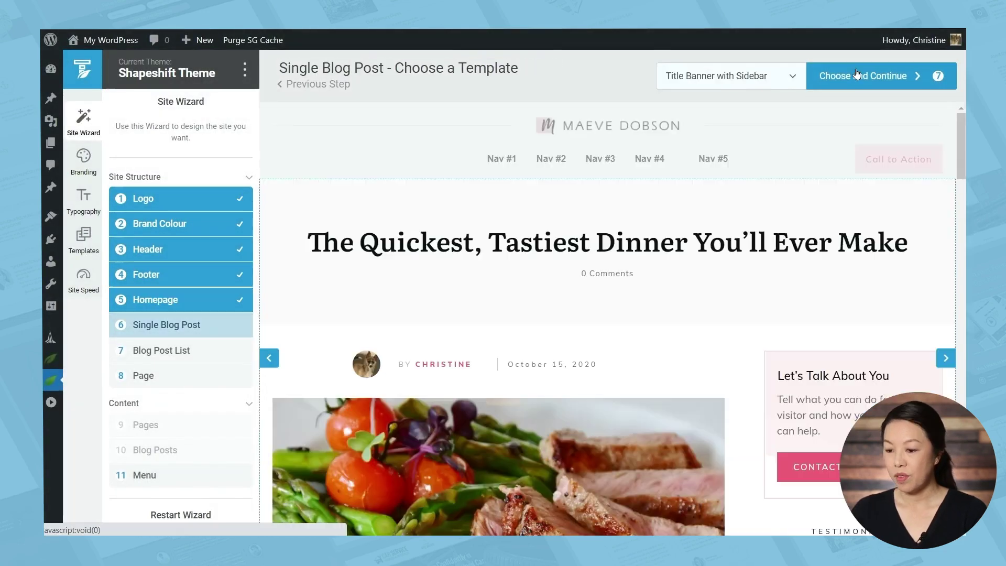
# Choose the Title Banner without Sidebar layout for single blog posts
pyautogui.click(771, 78)
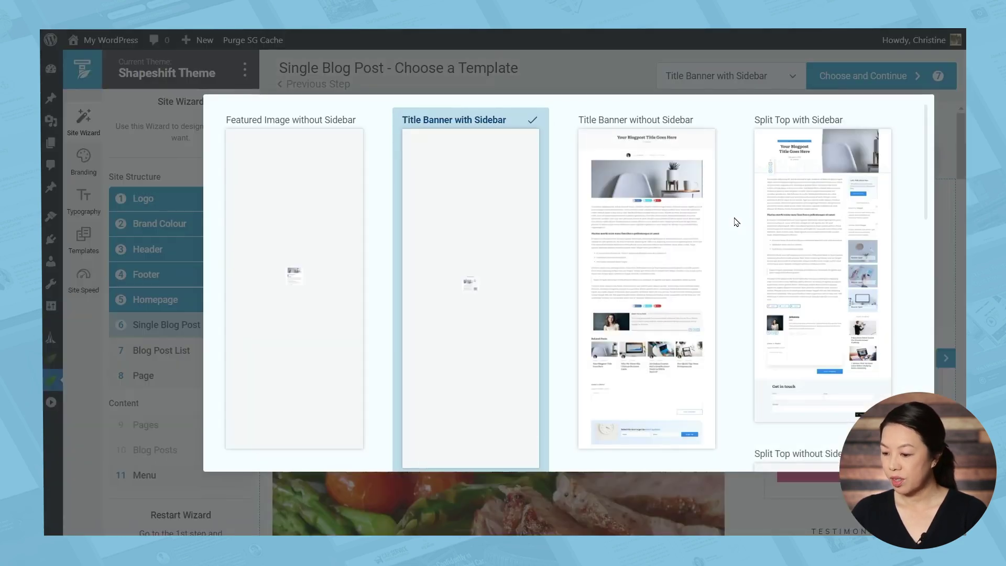
pyautogui.click(652, 233)
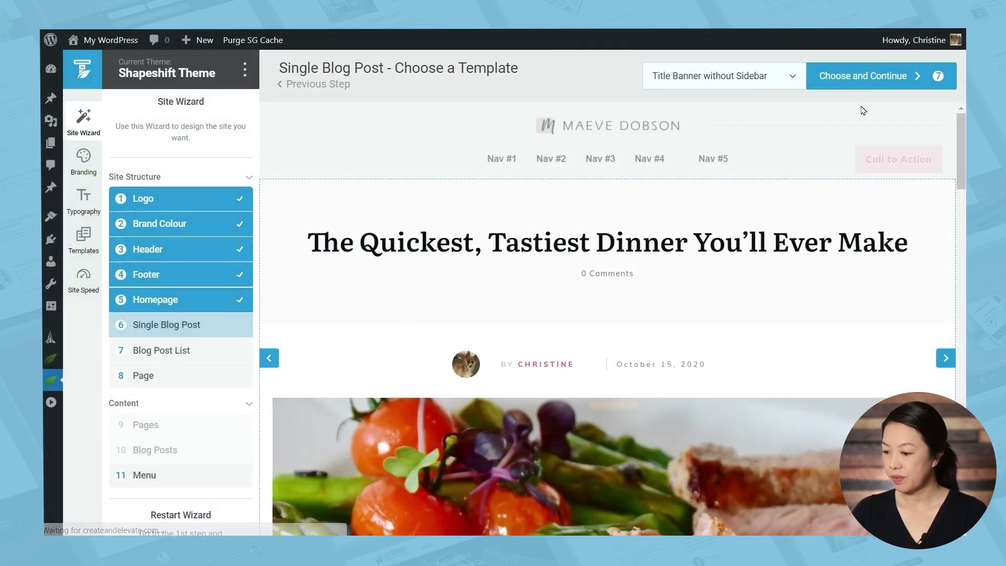
pyautogui.click(873, 78)
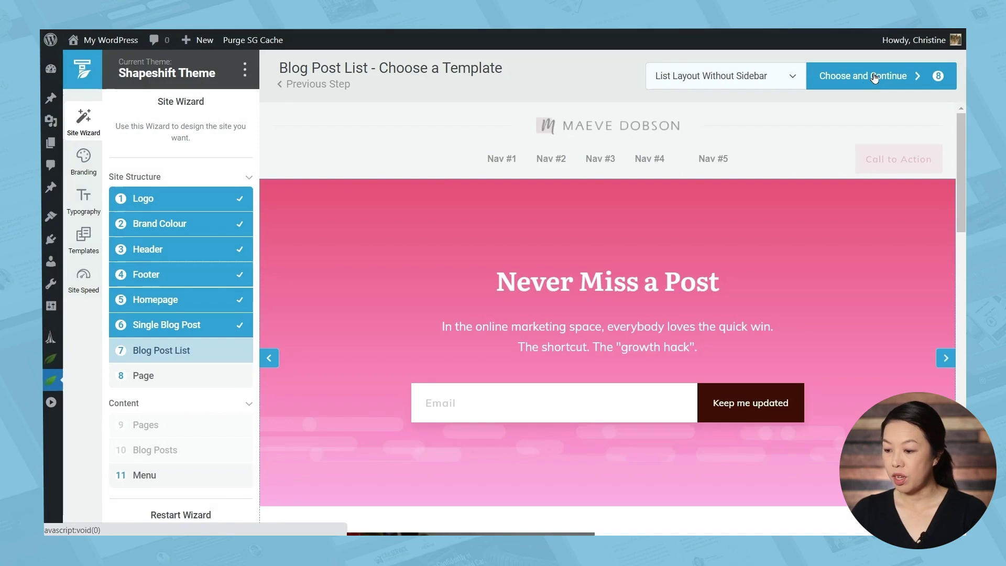
# Use Featured Layout 01 Without Sidebar for the blog post list and confirm the page template
pyautogui.click(719, 81)
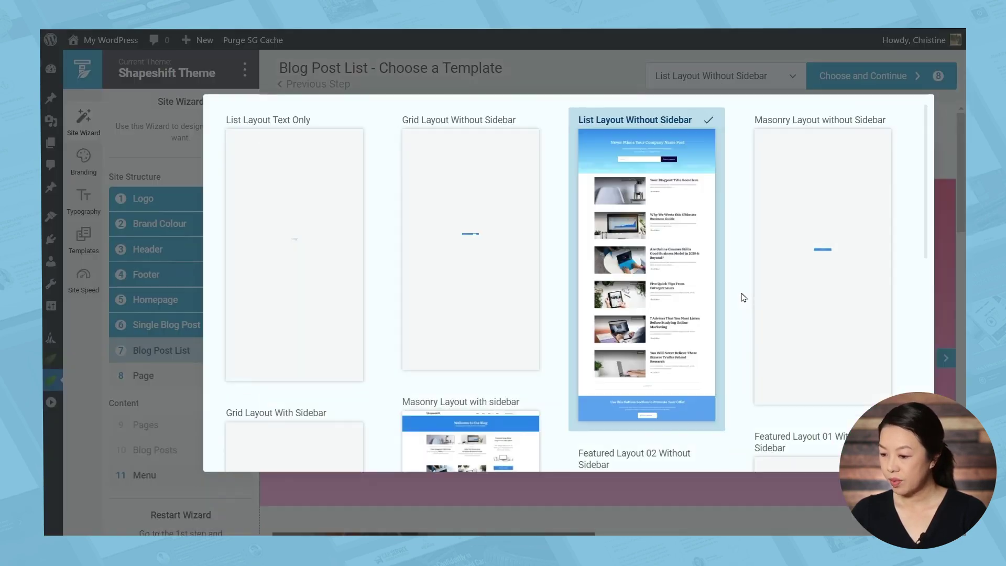
pyautogui.scroll(-5, 725, 190)
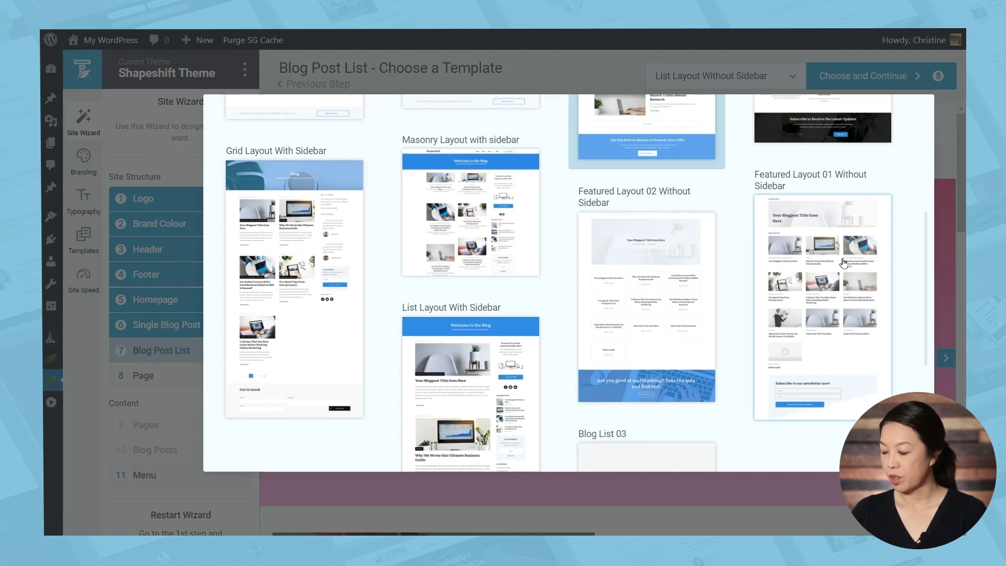
pyautogui.click(843, 263)
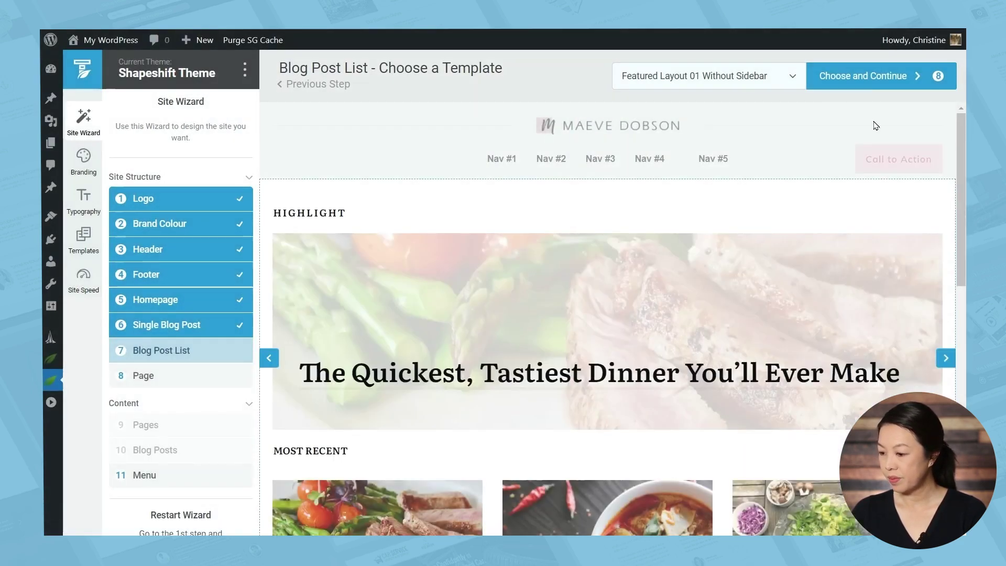
pyautogui.click(872, 77)
pyautogui.click(872, 77)
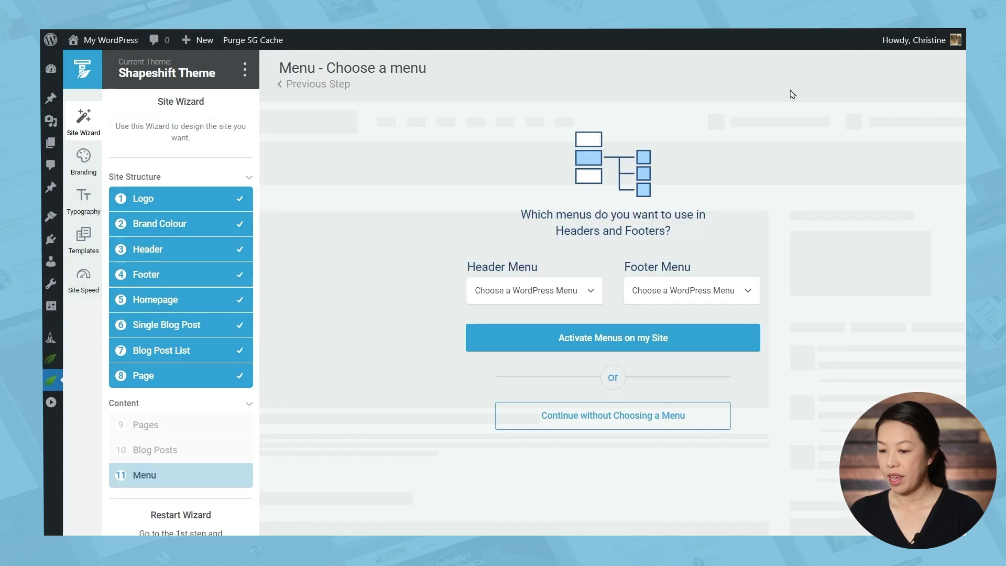
# Complete the wizard's Menu step with no header or footer menu assigned
pyautogui.click(689, 418)
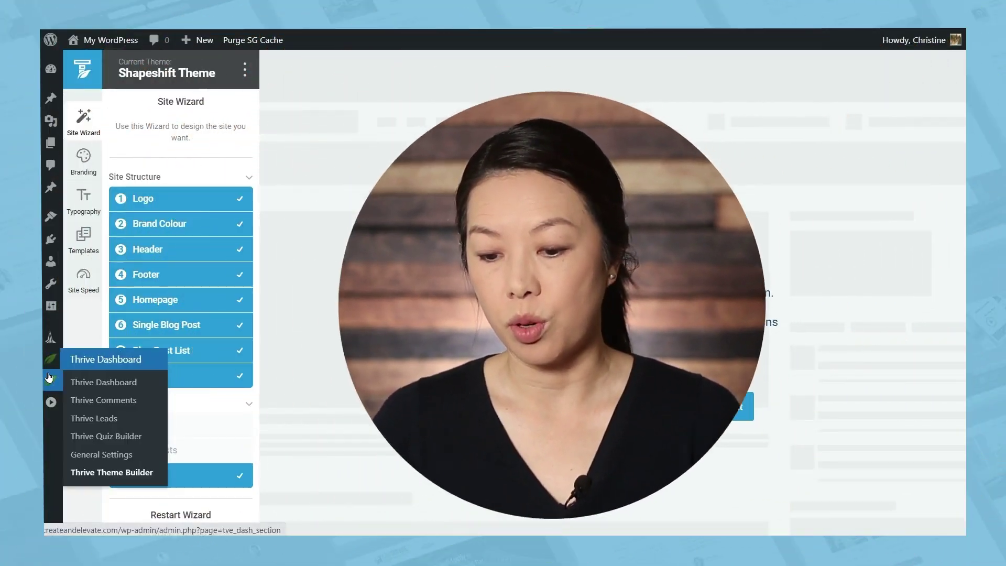
# Open Smart Site from the Thrive Dashboard products to see its Global Fields
pyautogui.click(49, 376)
pyautogui.scroll(-6, 499, 300)
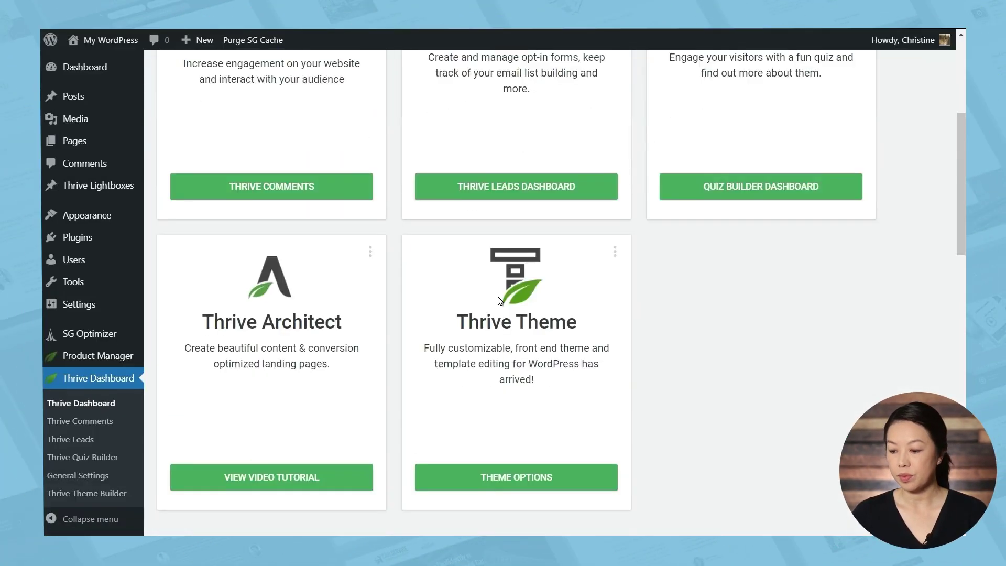
pyautogui.scroll(-10, 788, 309)
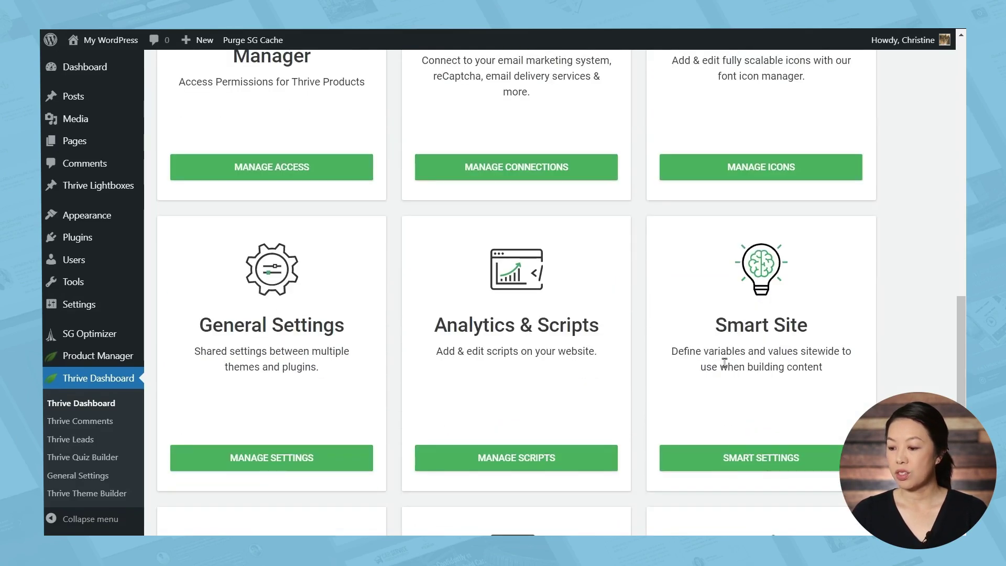
pyautogui.click(788, 459)
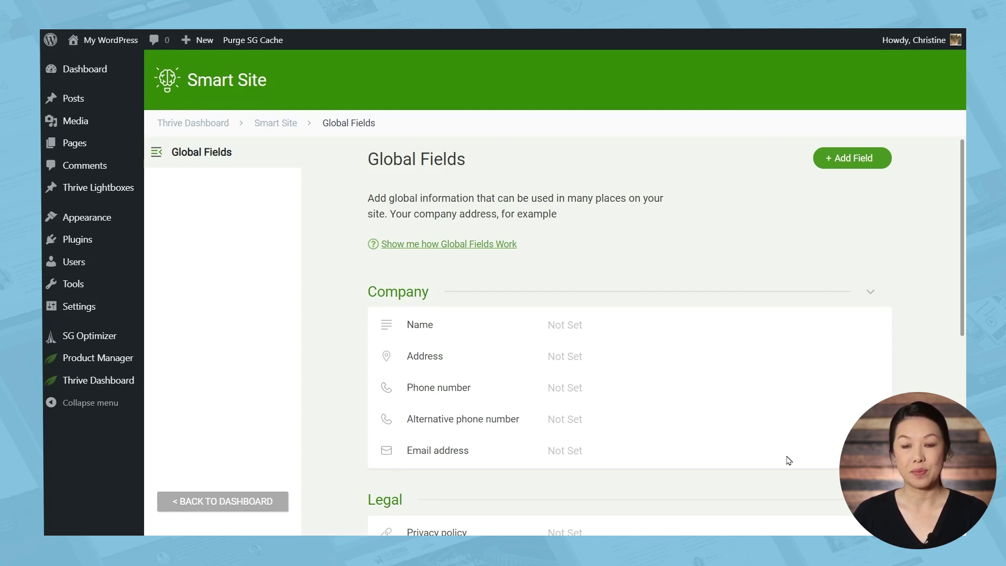
# Save the business name in the Company Name field
pyautogui.click(604, 325)
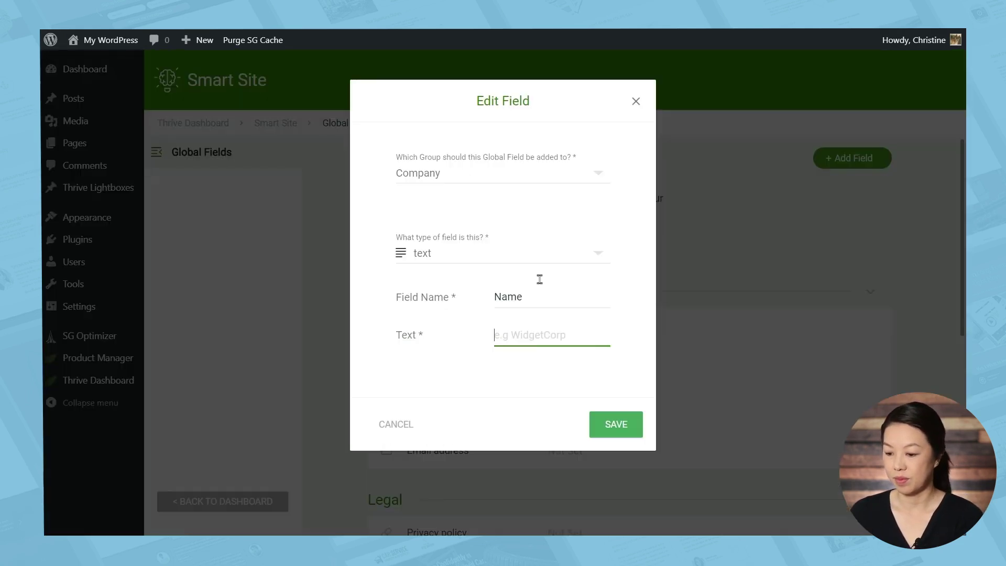
pyautogui.click(616, 424)
# Save the company's full postal address: street, city, state and zip code
pyautogui.click(605, 367)
pyautogui.write('123 Thrive Themes Way')
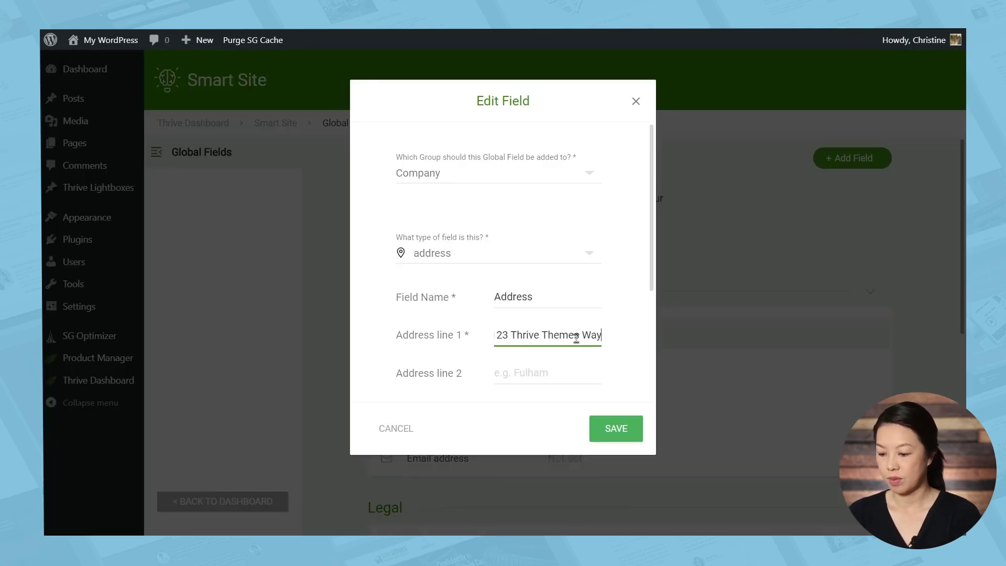
pyautogui.scroll(-3, 532, 237)
pyautogui.click(599, 240)
pyautogui.write('Sunrise')
pyautogui.click(541, 272)
pyautogui.write('AZ')
pyautogui.press('Tab')
pyautogui.write('55555')
pyautogui.click(601, 422)
# Fill in and save the company phone number and email address
pyautogui.click(603, 330)
pyautogui.write('555-555-5555')
pyautogui.click(629, 419)
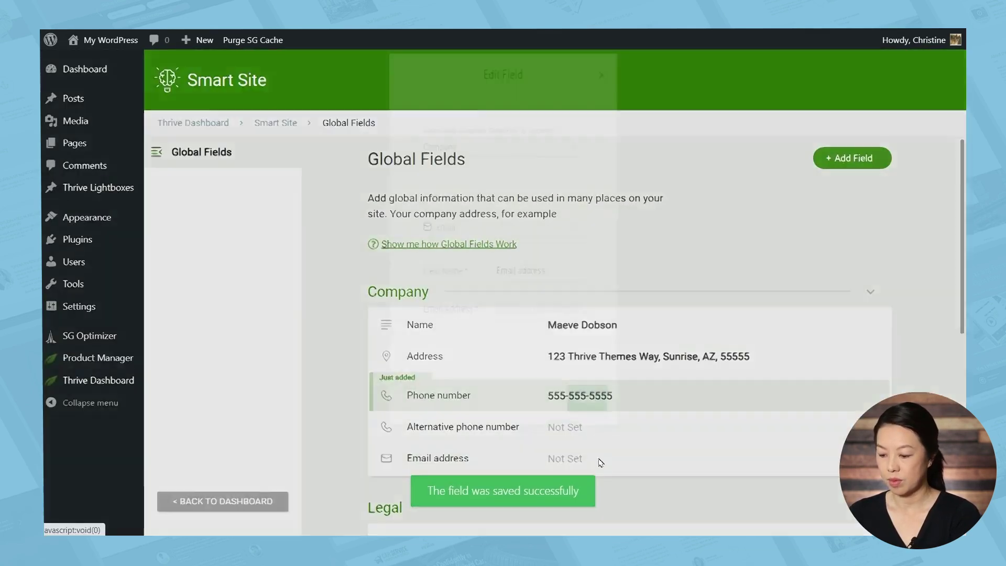
pyautogui.click(600, 459)
pyautogui.click(521, 324)
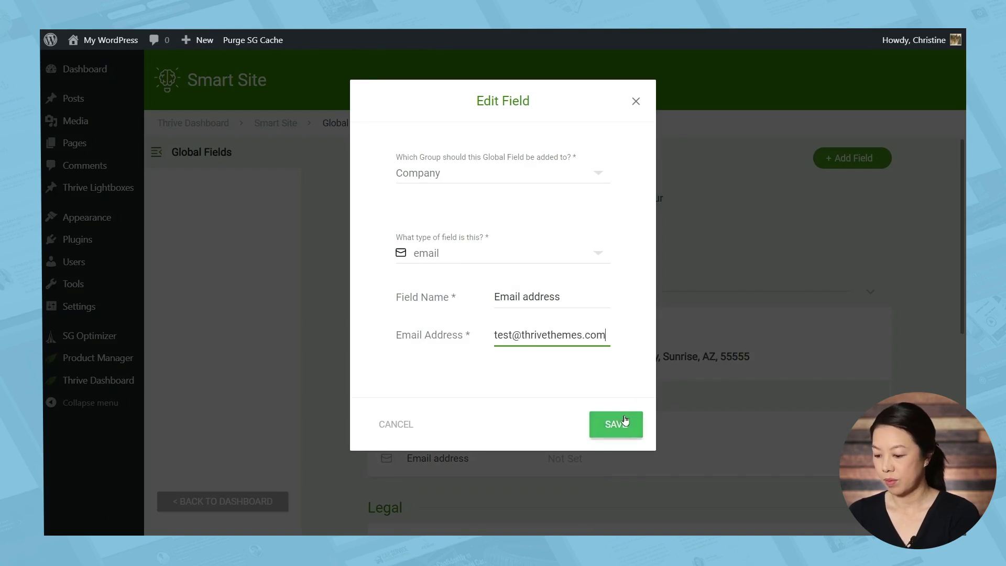
pyautogui.click(623, 422)
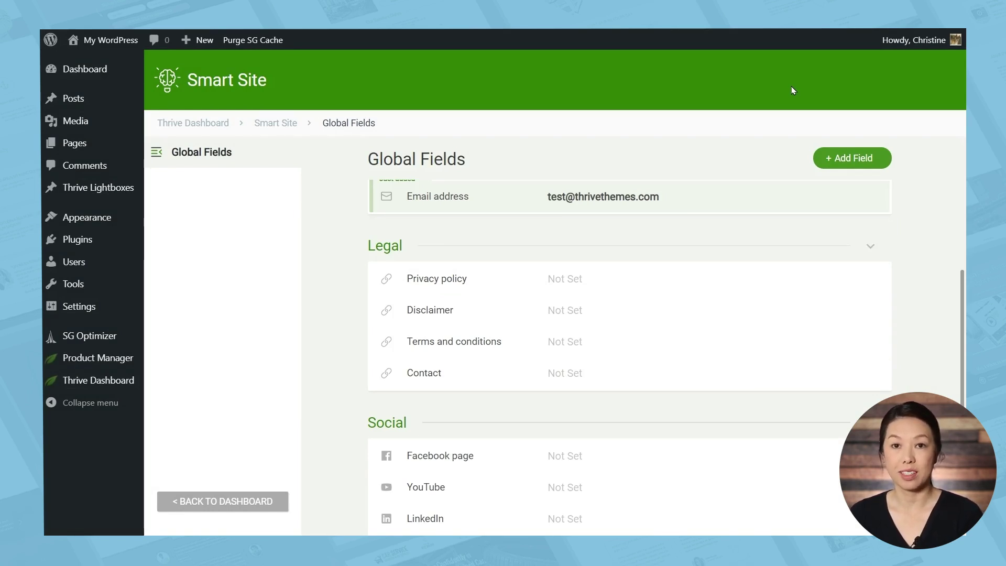
pyautogui.click(599, 276)
pyautogui.click(559, 375)
pyautogui.write('http://createandelevate.com/privacy-policy')
pyautogui.hotkey('ctrl', 'a')
pyautogui.press('Return')
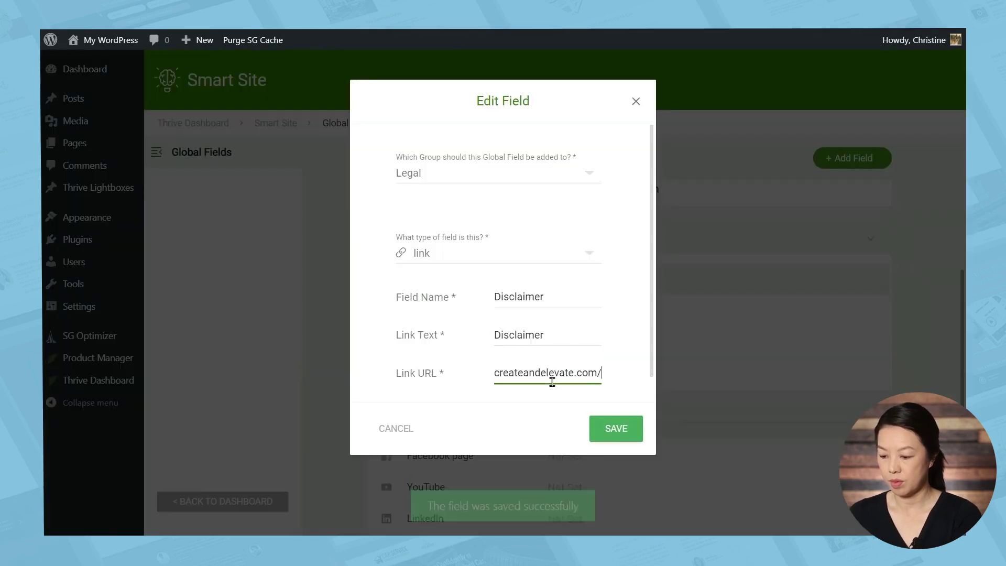
pyautogui.write('disclaimer')
pyautogui.press('Return')
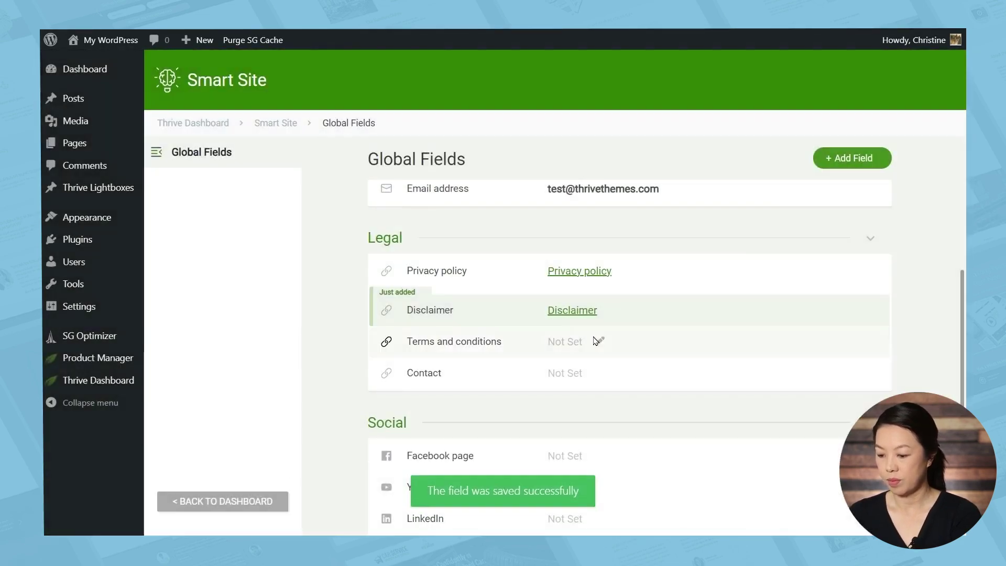
# Link Terms and conditions and Contact to the site's terms-and-co and contact pages
pyautogui.click(584, 332)
pyautogui.write('http://createandelevate.com/')
pyautogui.write('terms-and-co')
pyautogui.click(613, 427)
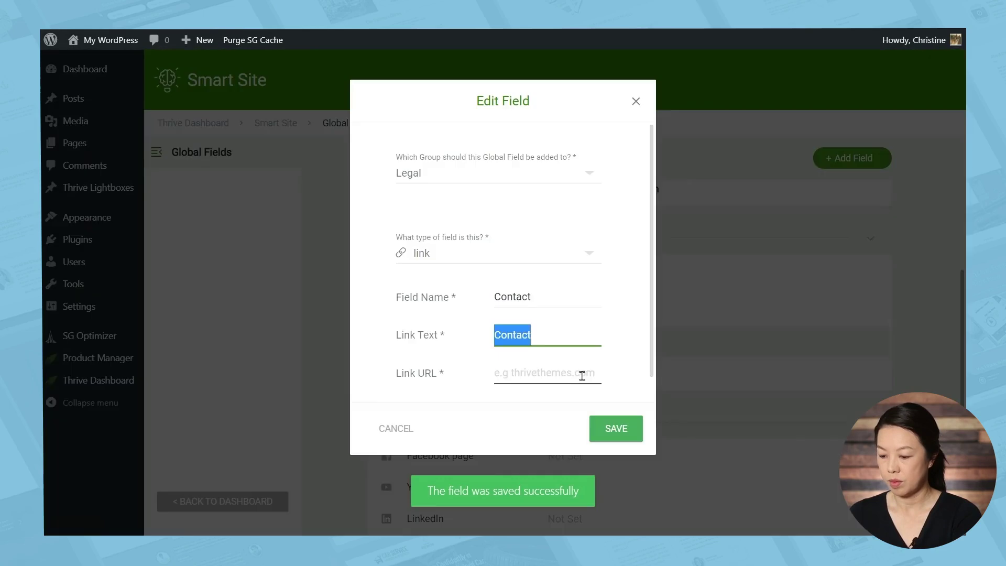
pyautogui.click(581, 375)
pyautogui.write('http://createandelevate.com/')
pyautogui.write('contact')
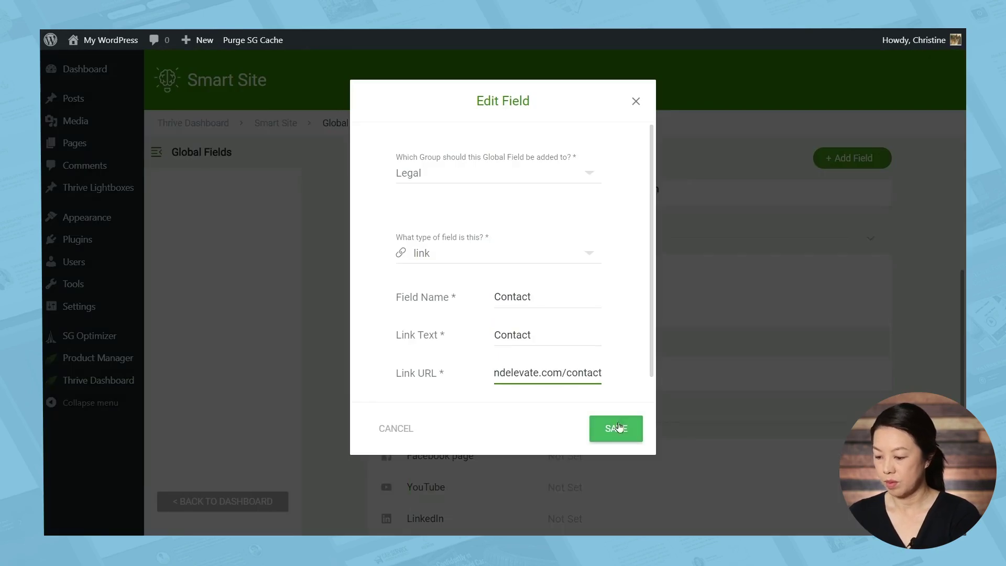
pyautogui.click(618, 421)
# Add a Facebook social link labelled Facebook
pyautogui.scroll(-3, 607, 317)
pyautogui.click(602, 315)
pyautogui.write('Facebook')
pyautogui.click(537, 382)
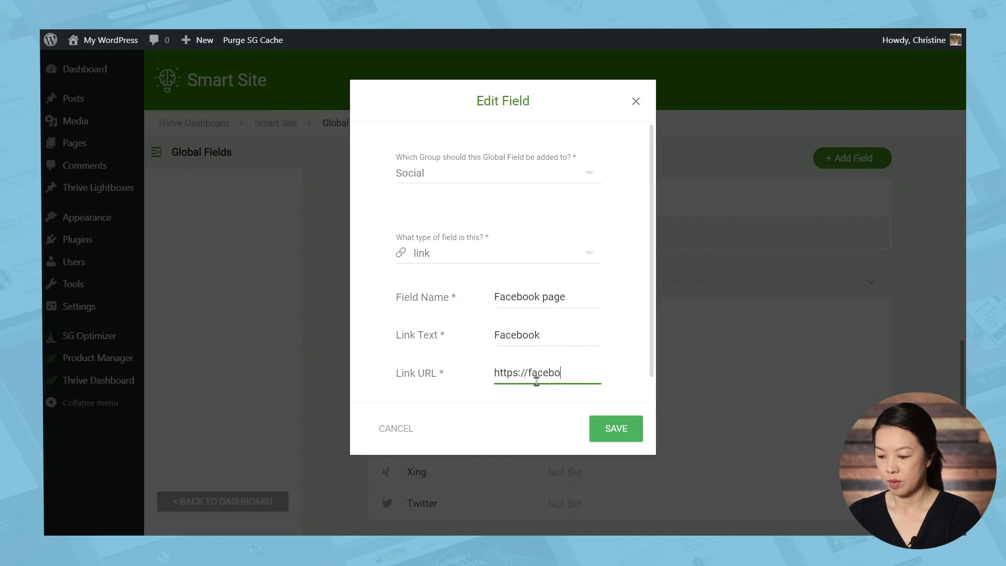
pyautogui.click(615, 428)
pyautogui.click(599, 345)
pyautogui.click(556, 346)
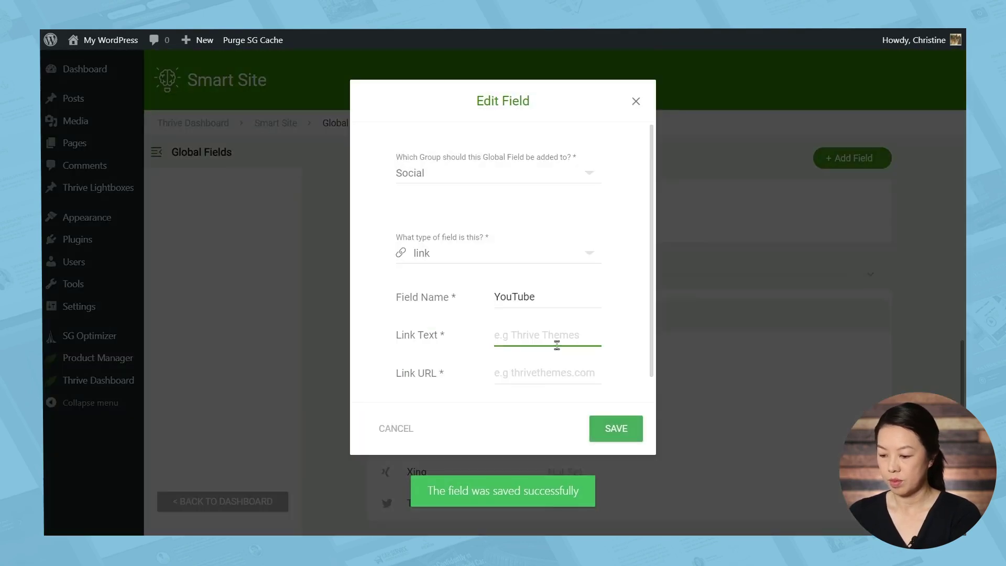
pyautogui.write('Youtube')
pyautogui.click(552, 372)
pyautogui.write('https://youtube.com/thrivethemes')
pyautogui.click(615, 428)
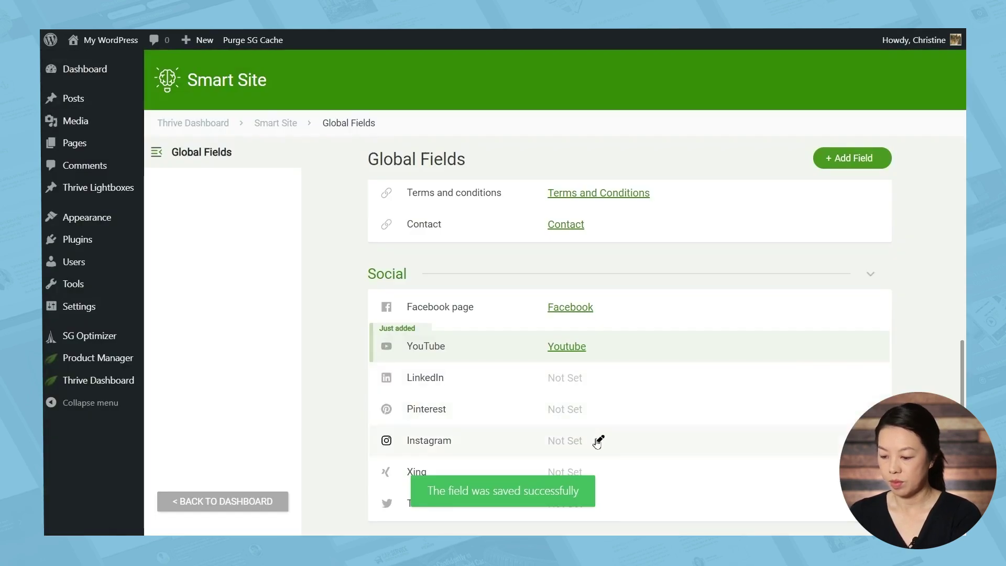
pyautogui.click(597, 441)
pyautogui.click(548, 338)
pyautogui.write('Instagram')
pyautogui.click(545, 370)
pyautogui.write('https://instagram.com/thrivethemes')
pyautogui.click(618, 428)
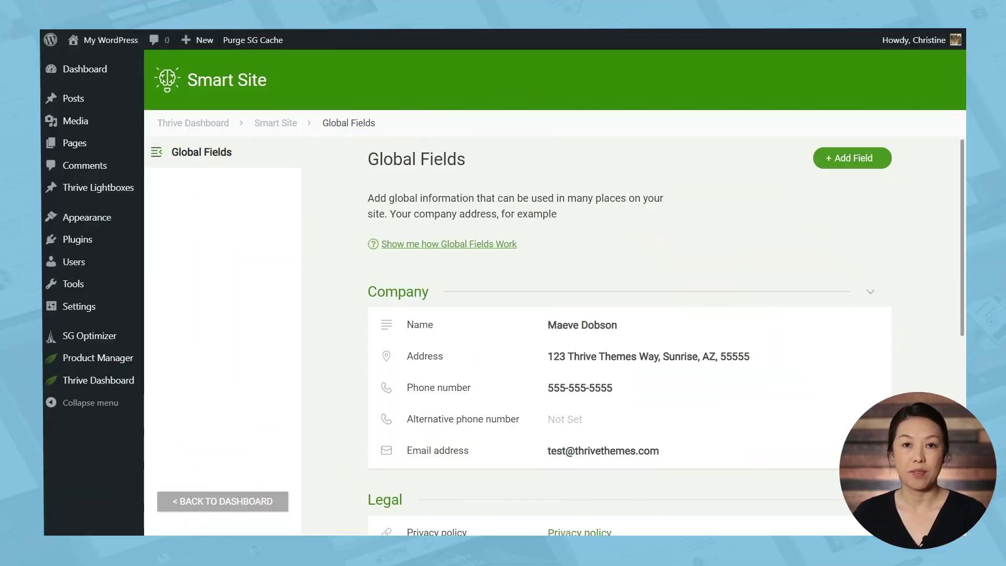
# Go to Thrive Theme Builder's Templates page and look over the core template cards
pyautogui.moveTo(111, 387)
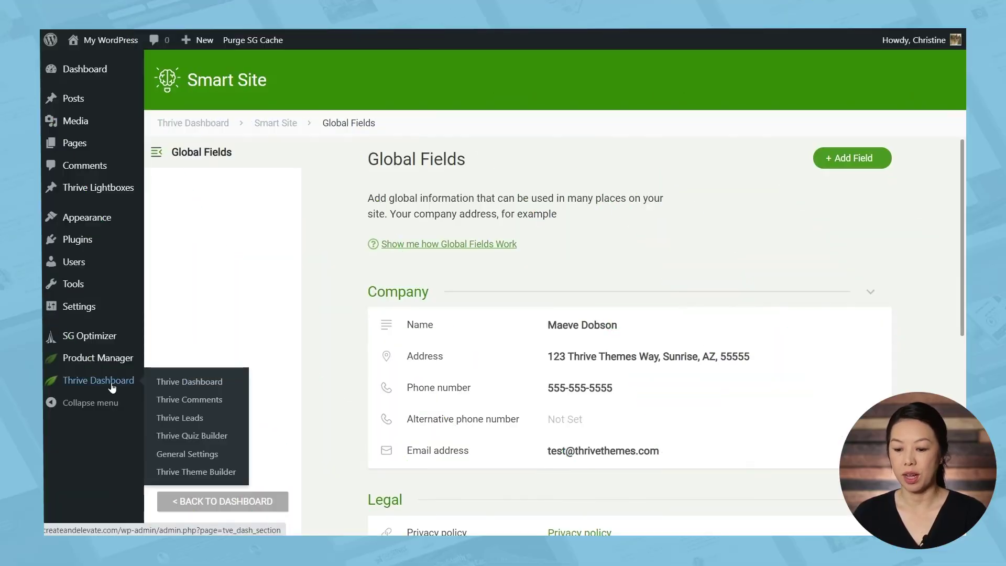
pyautogui.click(185, 473)
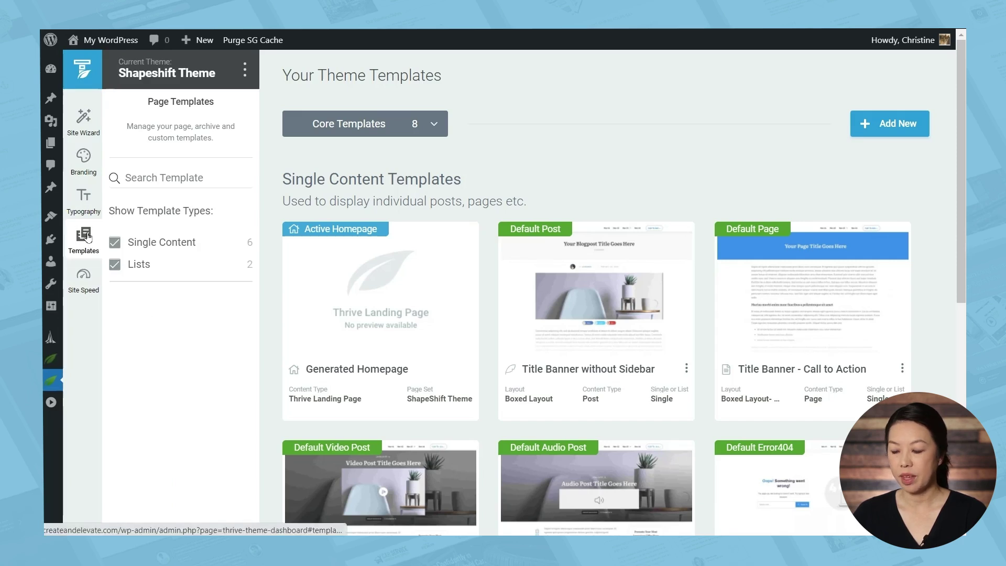
pyautogui.moveTo(367, 246)
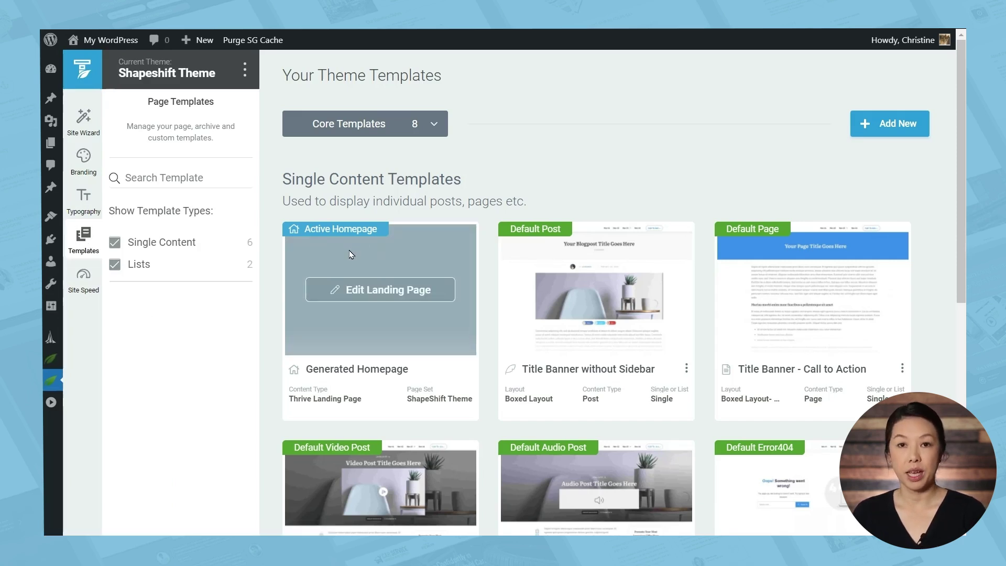
pyautogui.moveTo(536, 252)
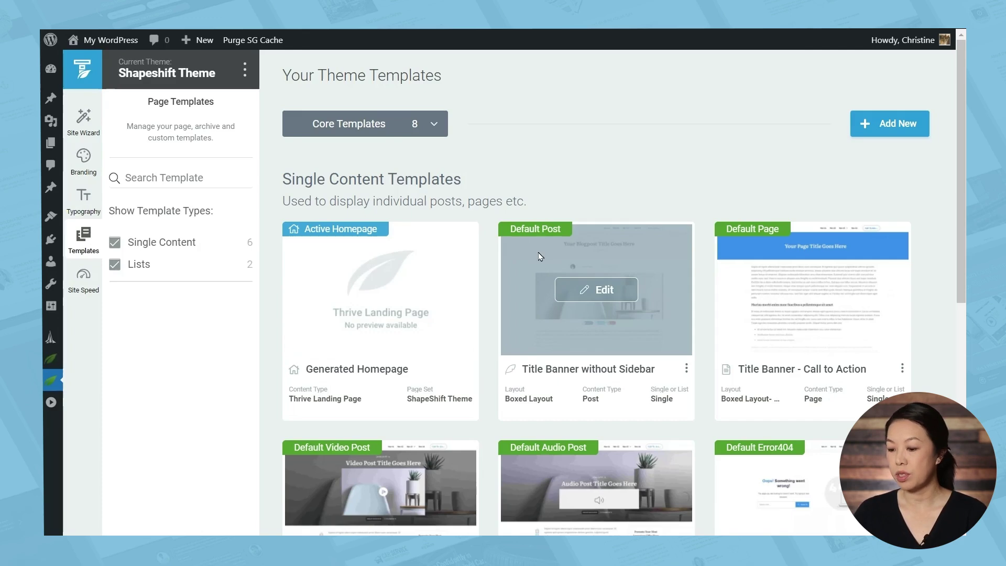
pyautogui.moveTo(755, 250)
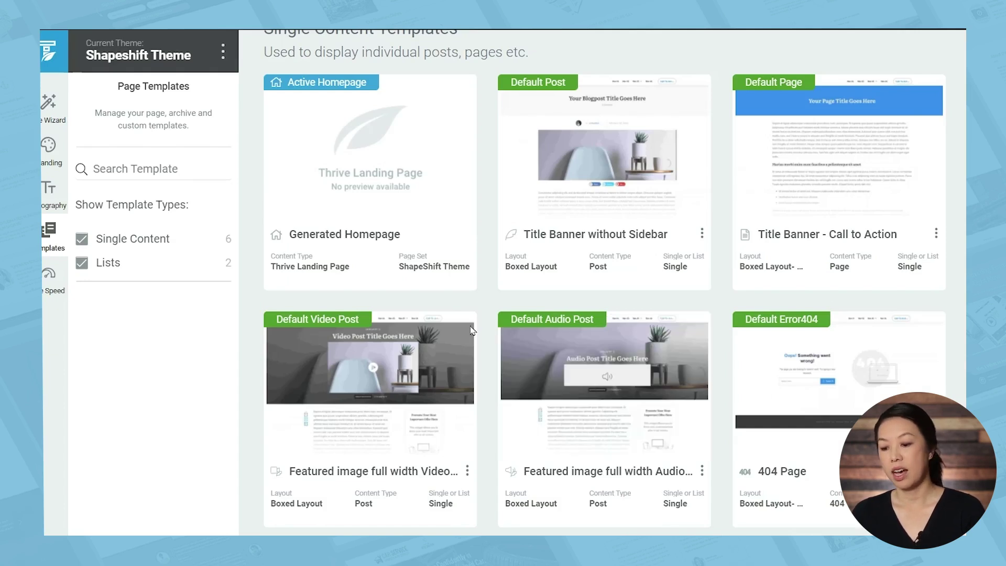
pyautogui.moveTo(400, 355)
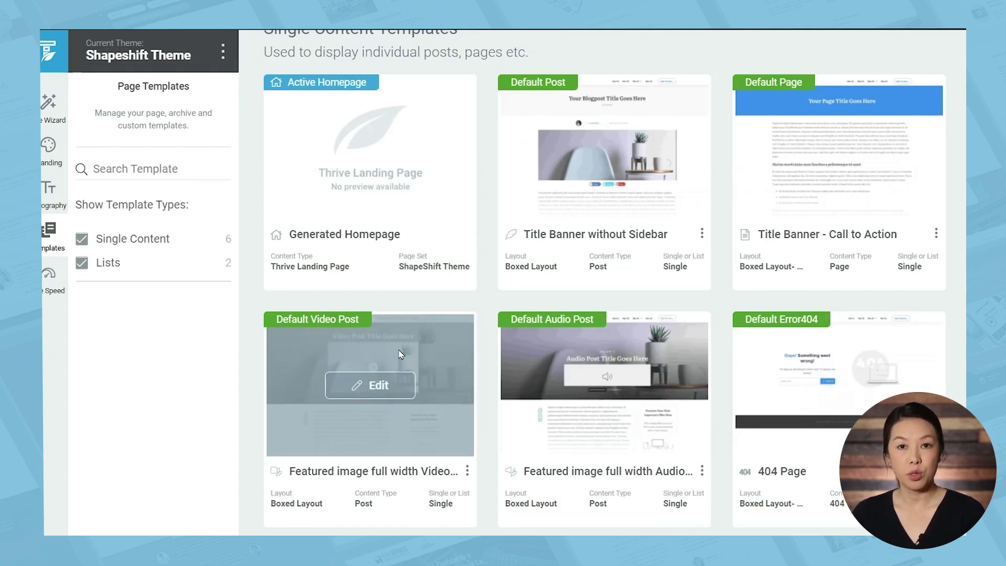
pyautogui.moveTo(616, 402)
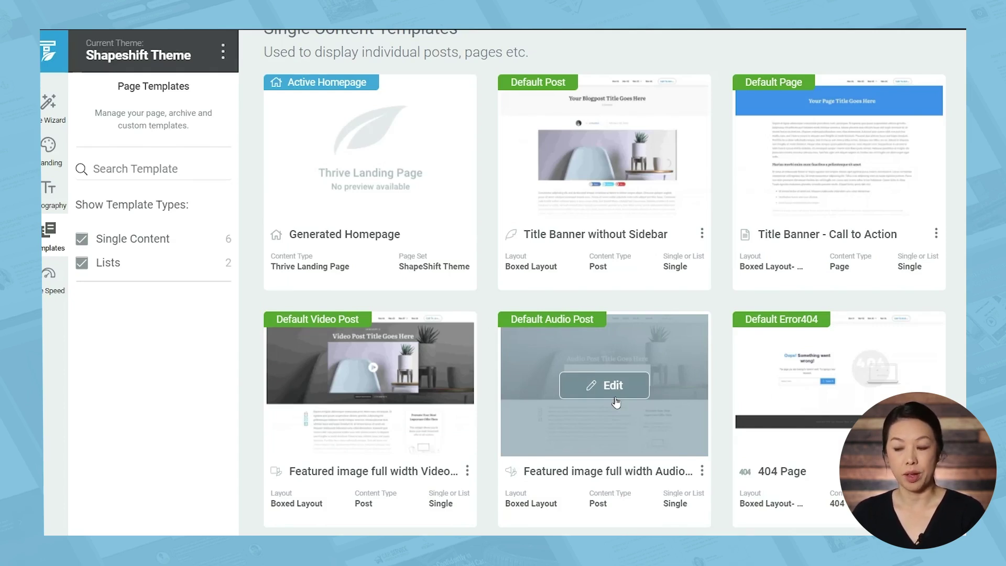
pyautogui.moveTo(815, 408)
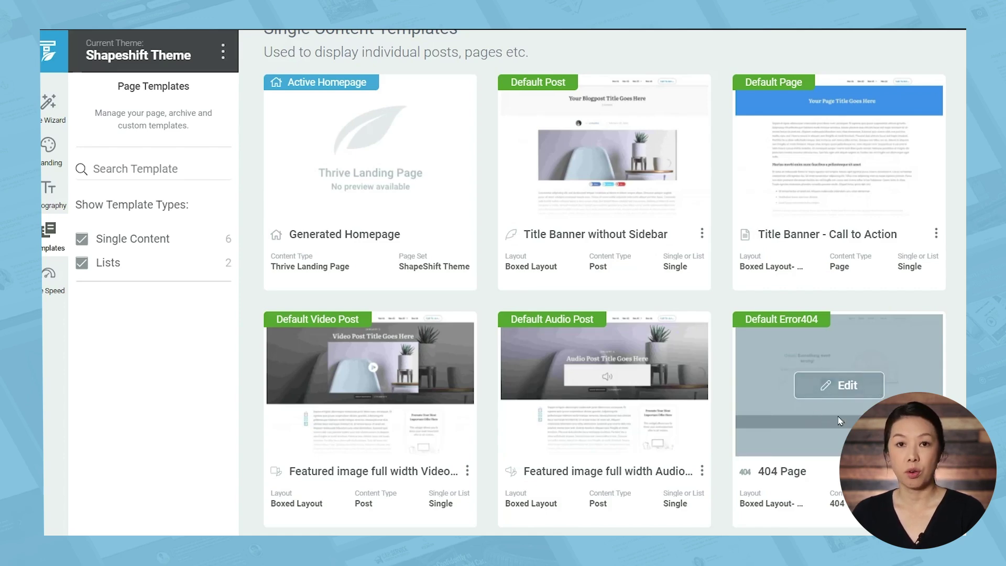
# Inspect the All Archives template's options, close them unchanged, and return to the top
pyautogui.scroll(-5, 839, 417)
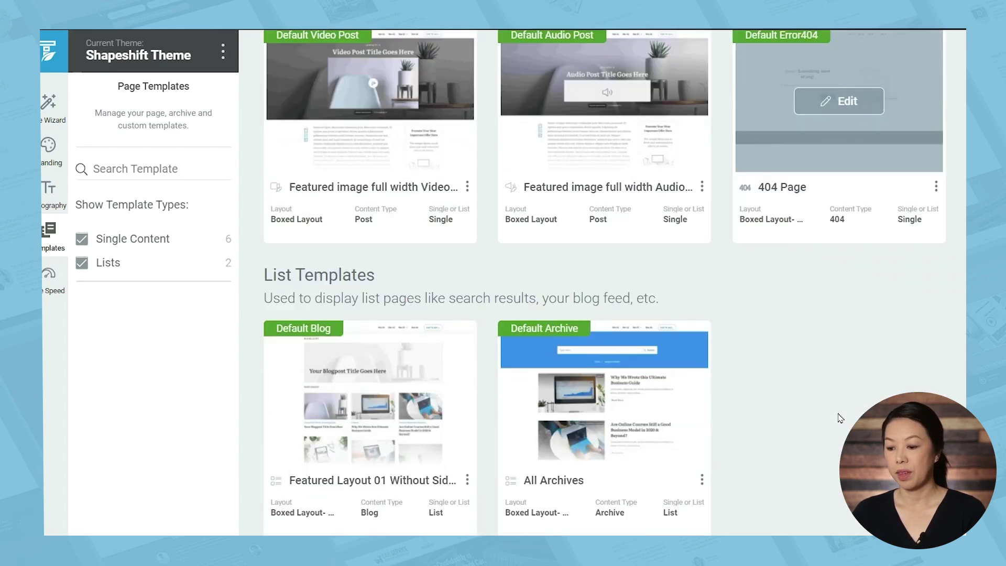
pyautogui.moveTo(429, 406)
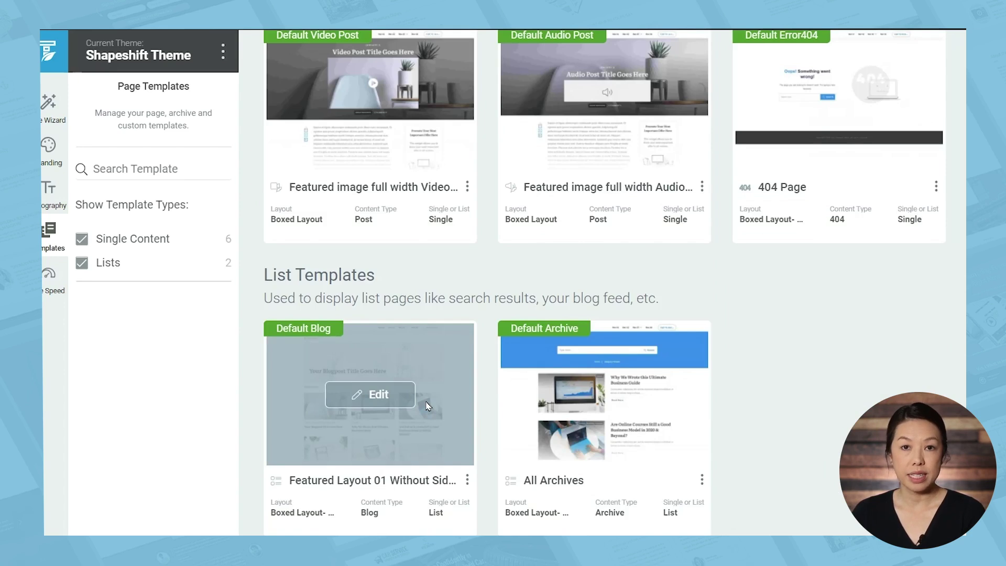
pyautogui.moveTo(631, 427)
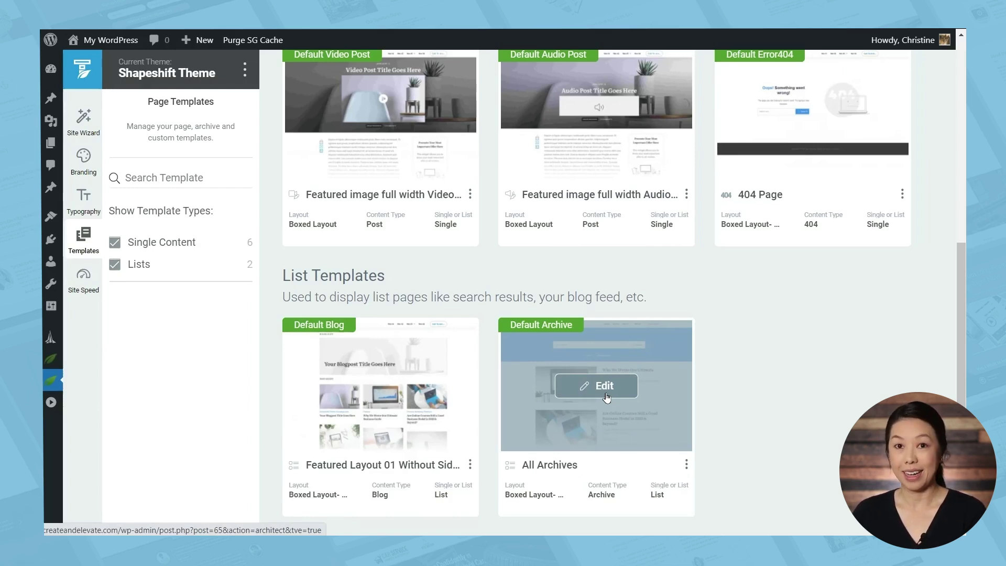
pyautogui.click(686, 465)
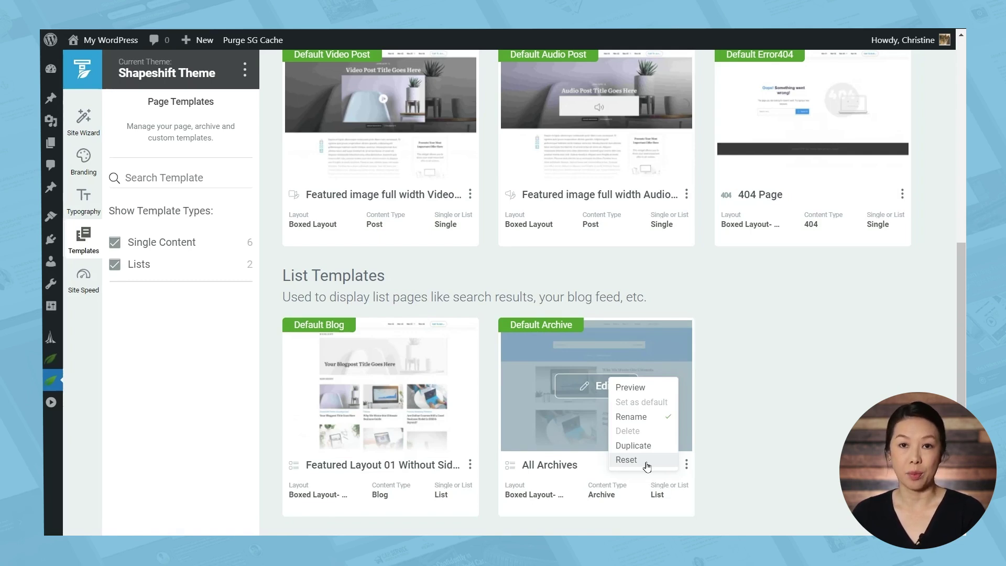
pyautogui.click(773, 407)
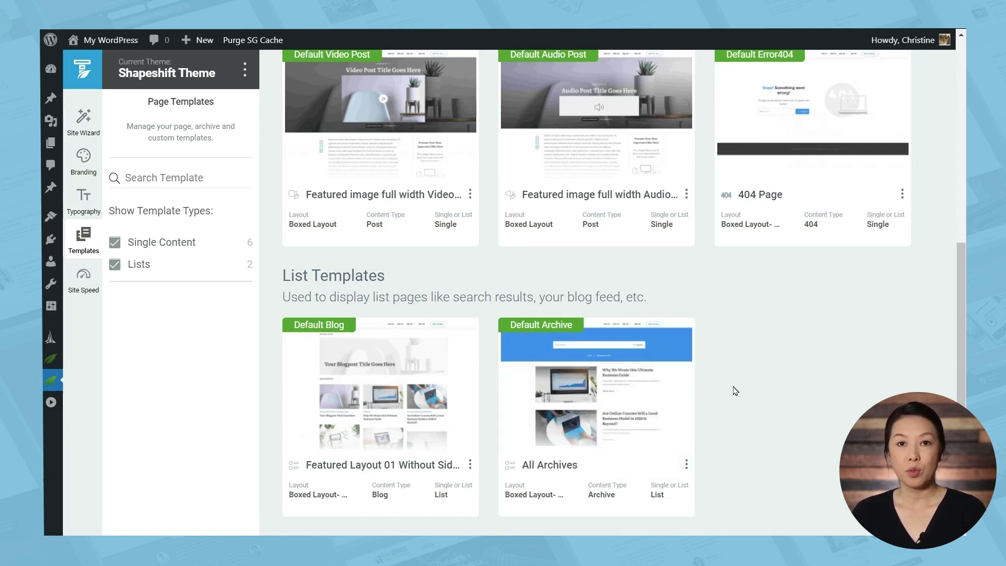
pyautogui.scroll(5, 524, 272)
pyautogui.scroll(3, 467, 248)
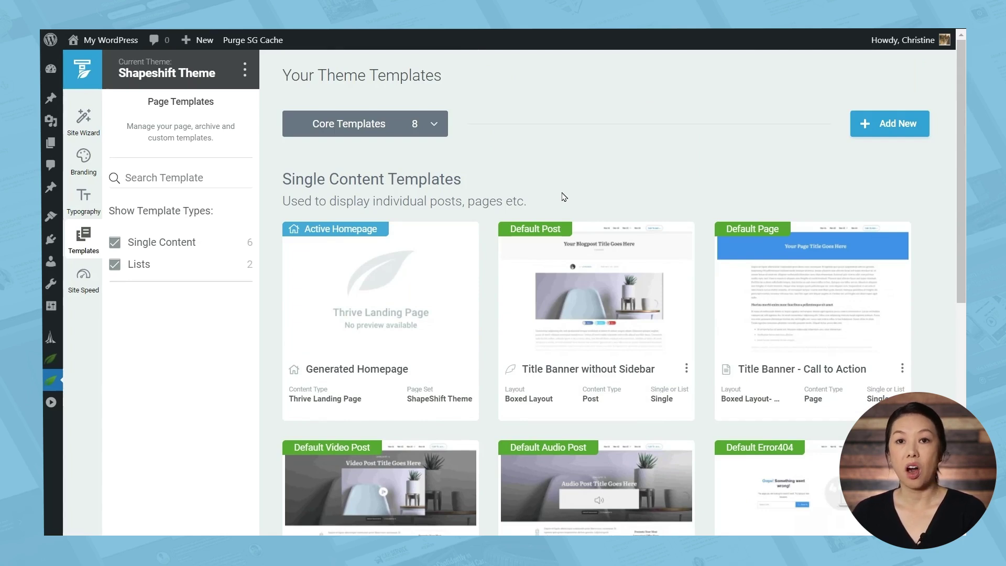
# Show all 33 templates instead of only core ones and scroll to the Generated Homepage card
pyautogui.click(433, 127)
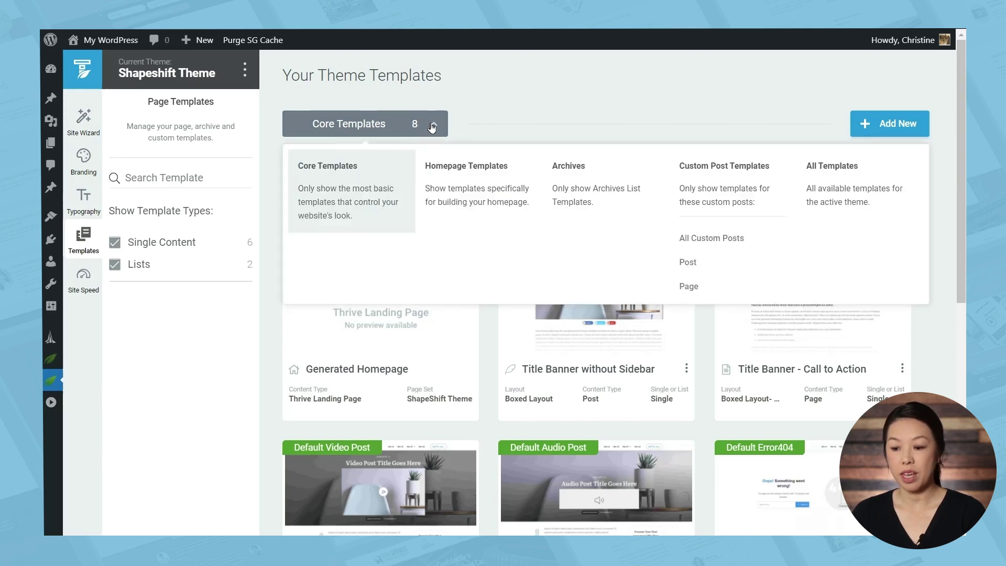
pyautogui.click(826, 177)
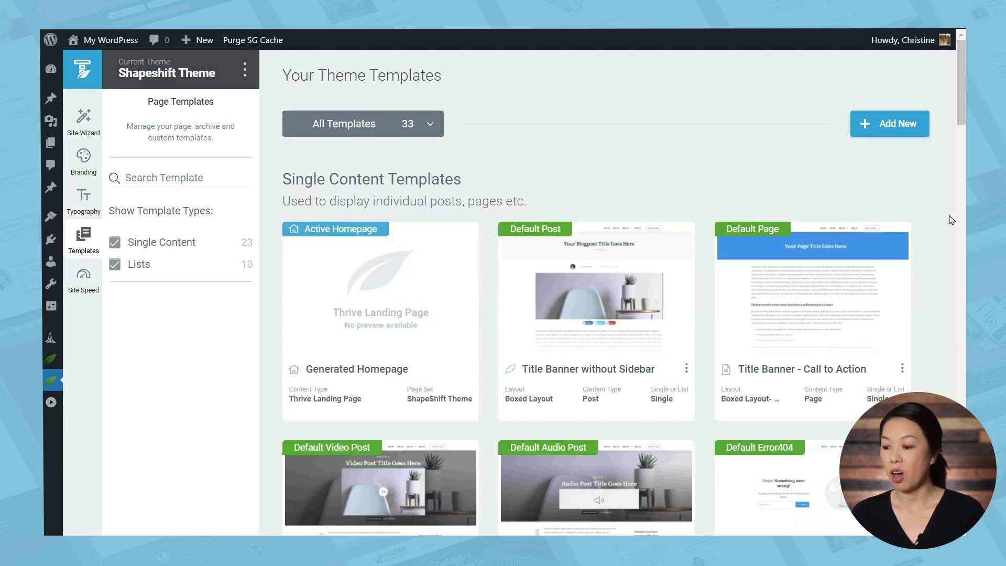
pyautogui.scroll(-10, 950, 219)
pyautogui.scroll(-12, 951, 218)
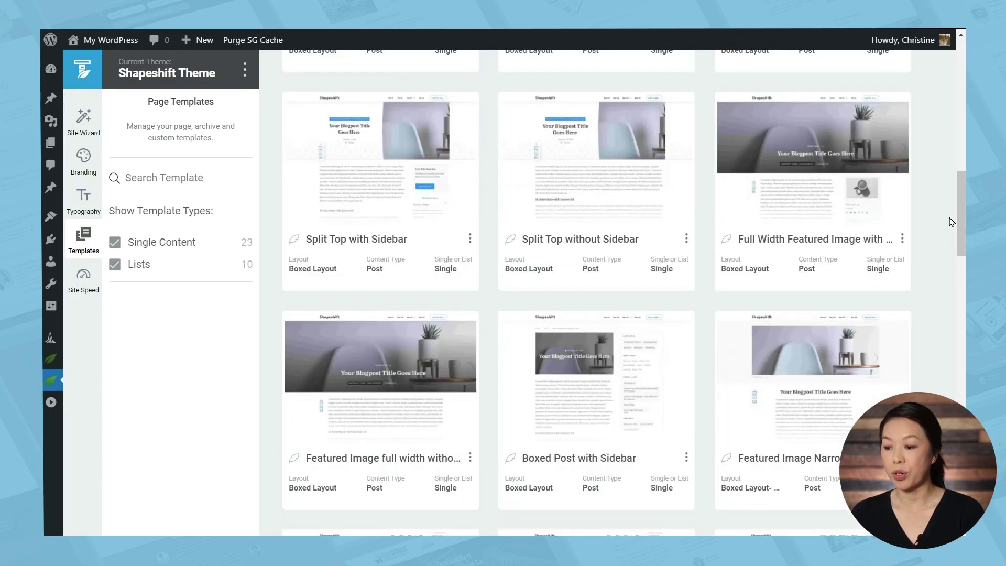
pyautogui.scroll(-5, 945, 306)
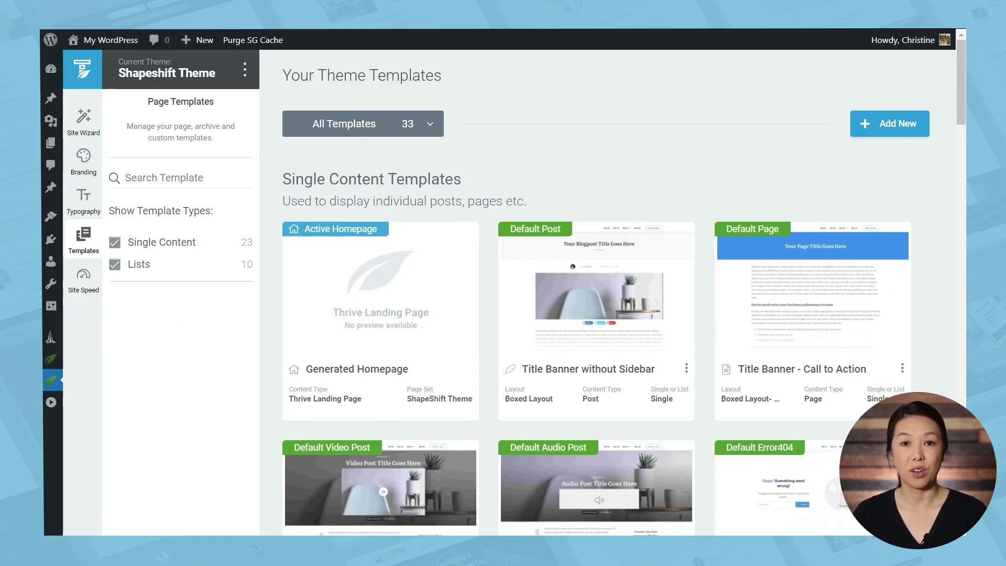
pyautogui.moveTo(309, 243)
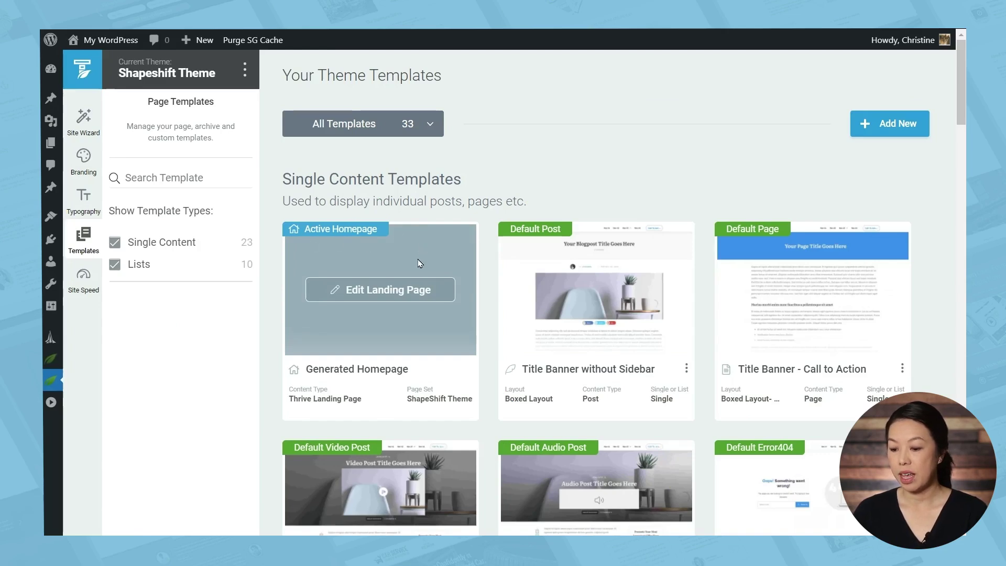
# Open the Generated Homepage in Thrive Architect and begin editing the site-wide header
pyautogui.click(384, 293)
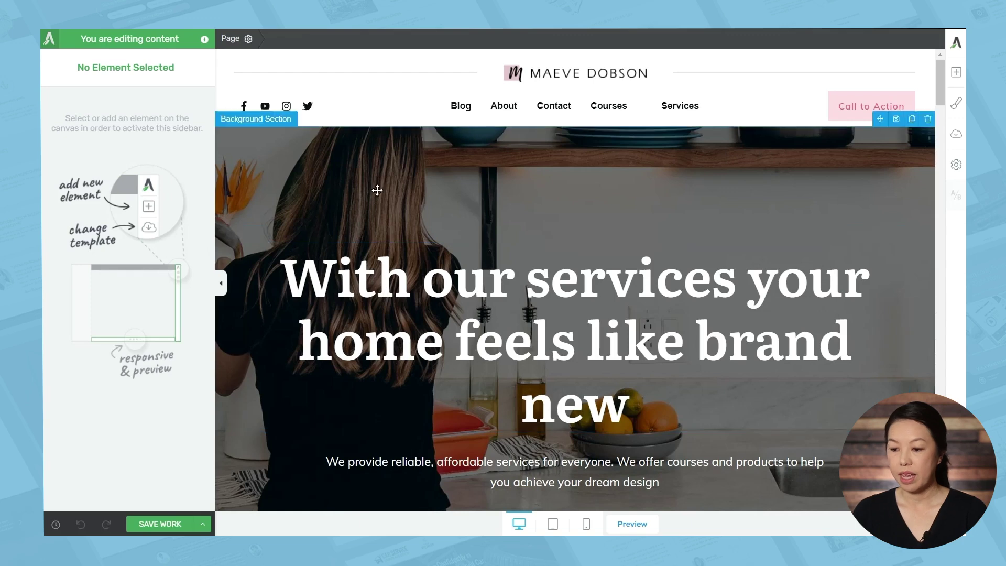
pyautogui.click(378, 89)
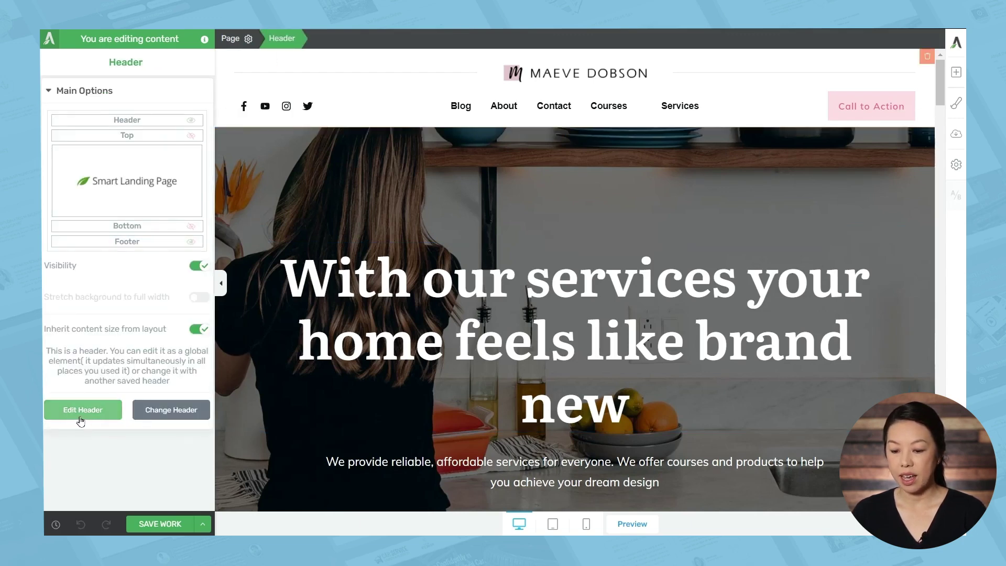
pyautogui.click(82, 418)
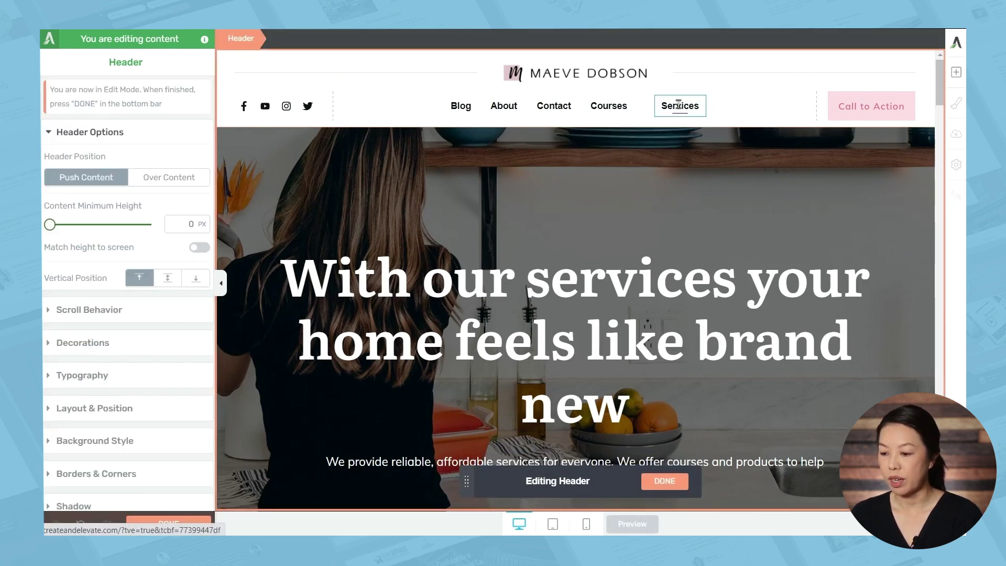
# Rename the Services menu item to Products and link it to the Sample Page
pyautogui.click(678, 104)
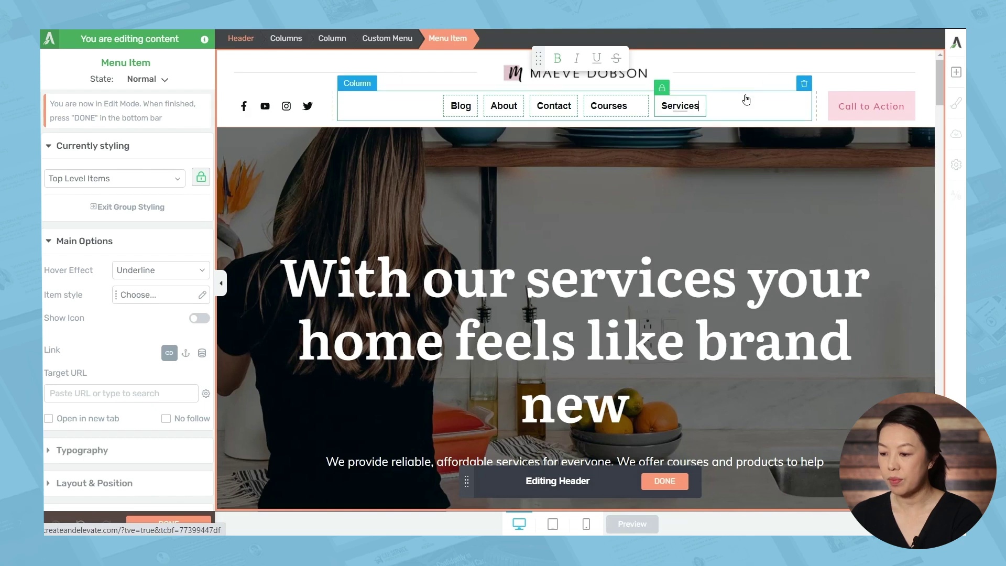
pyautogui.press('BackSpace')
pyautogui.press('BackSpace')
pyautogui.press('BackSpace')
pyautogui.press('BackSpace')
pyautogui.press('BackSpace')
pyautogui.press('BackSpace')
pyautogui.press('BackSpace')
pyautogui.press('BackSpace')
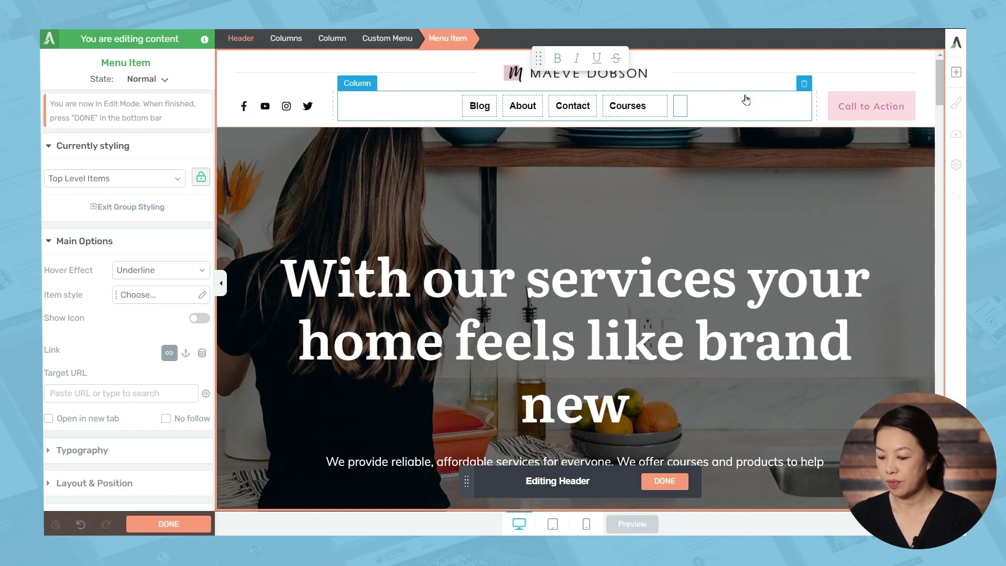
pyautogui.write('Products')
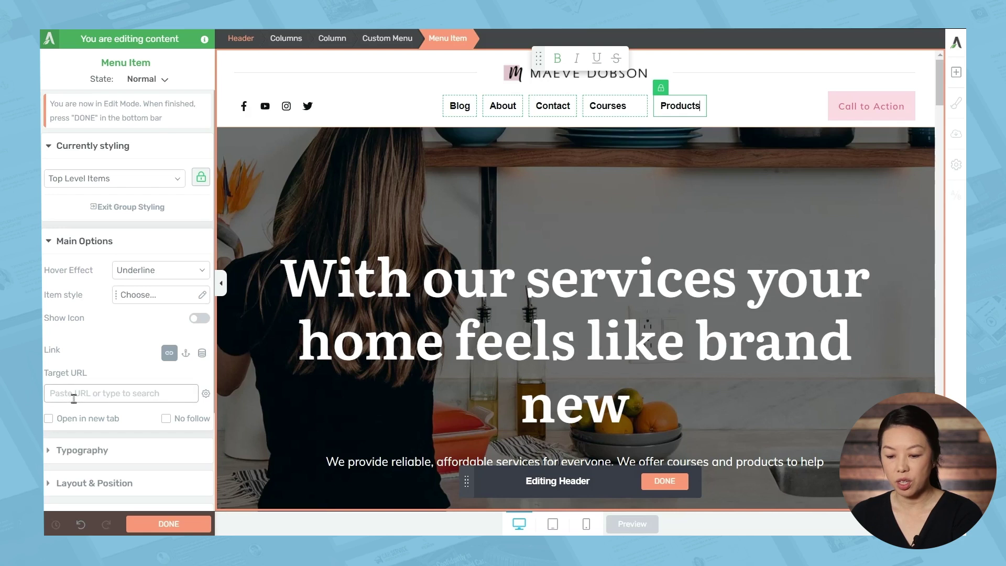
pyautogui.click(73, 393)
pyautogui.write('sample')
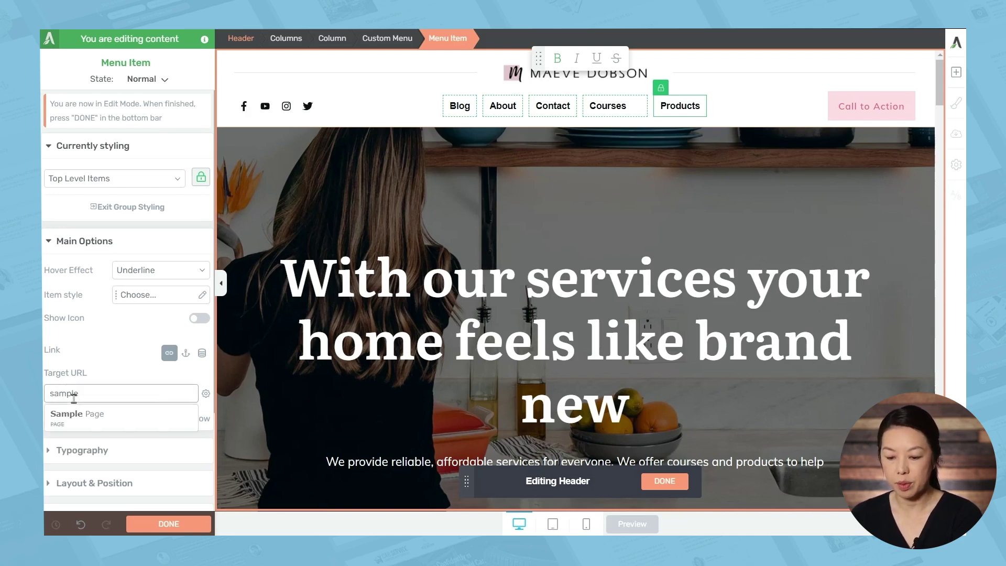
pyautogui.click(74, 418)
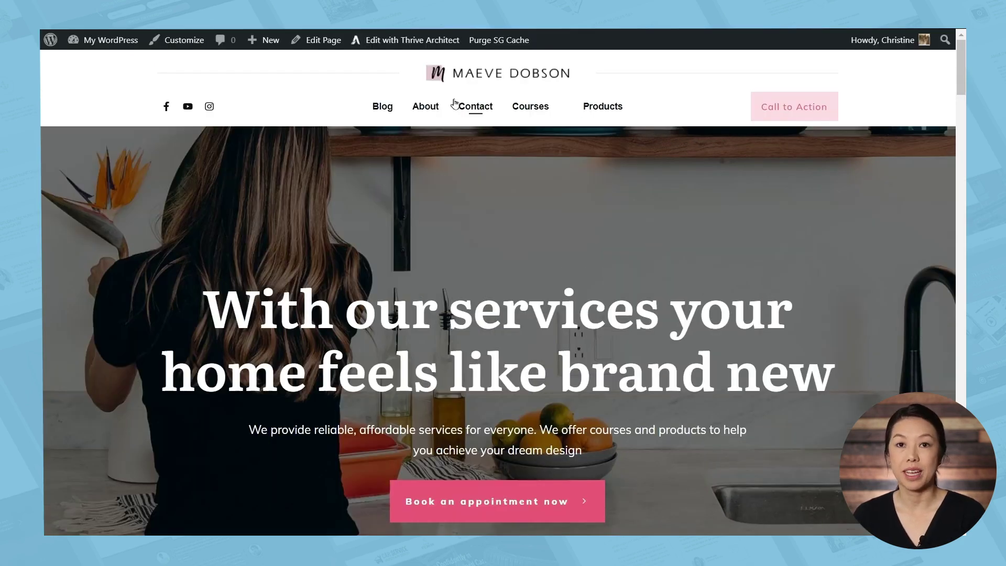
# Scroll the homepage, then visit the Blog and open The Quickest, Tastiest Dinner post
pyautogui.scroll(-20, 740, 192)
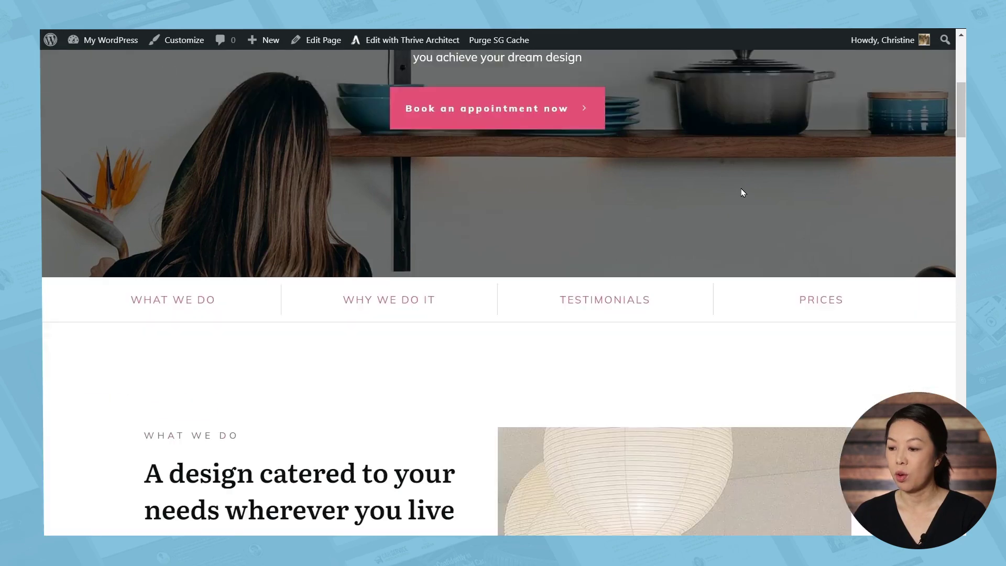
pyautogui.scroll(-10, 741, 190)
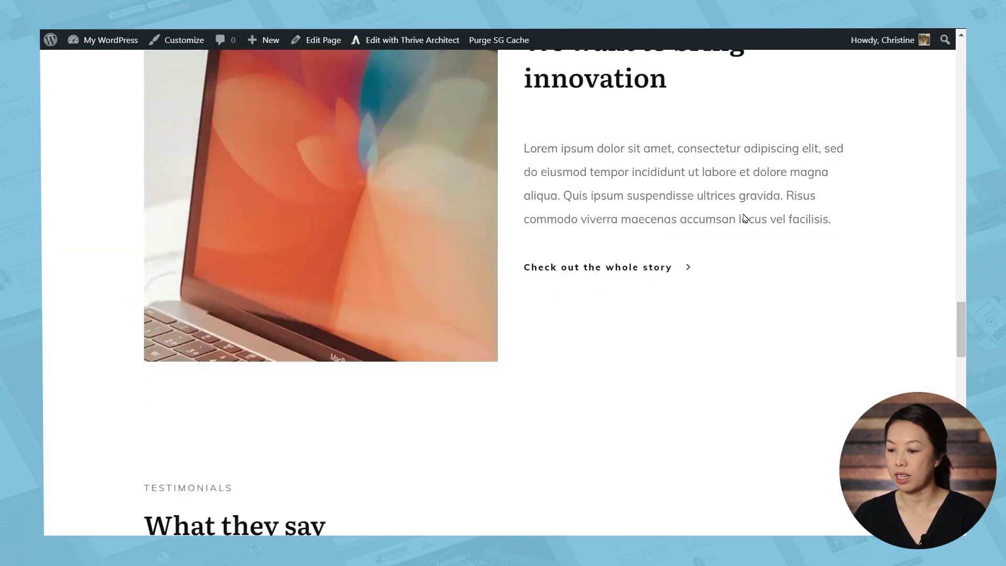
pyautogui.press('Home')
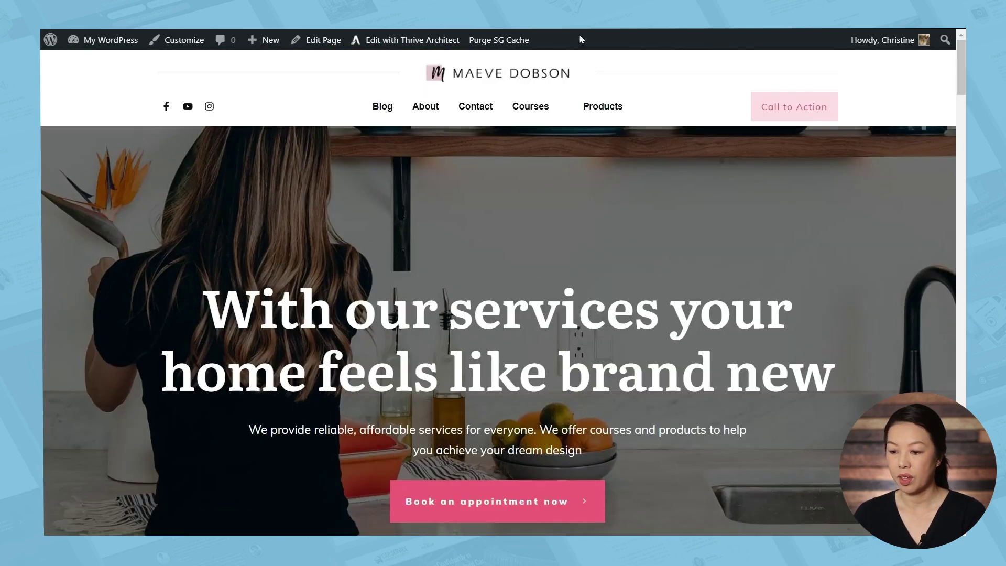
pyautogui.click(376, 107)
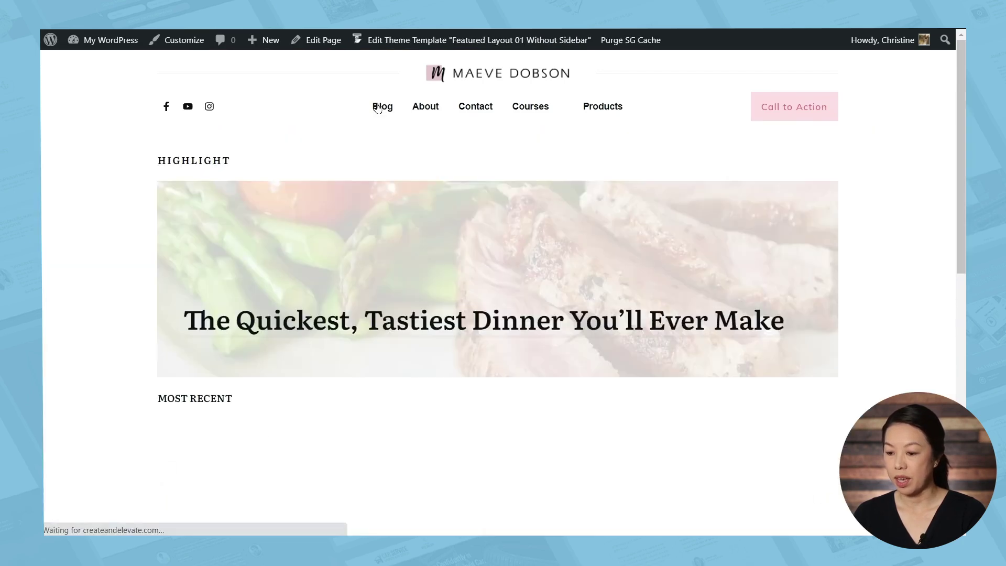
pyautogui.scroll(-5, 874, 235)
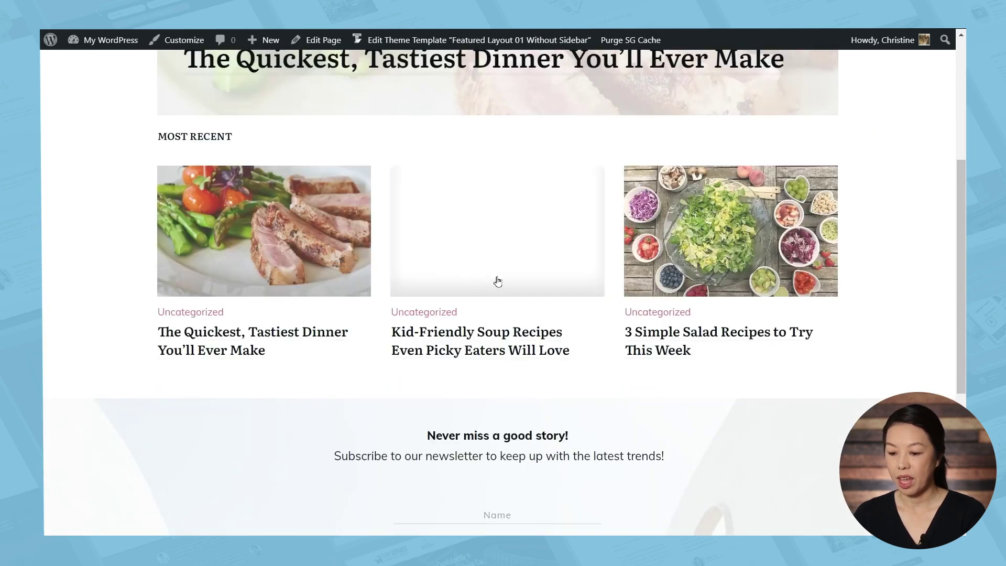
pyautogui.click(304, 285)
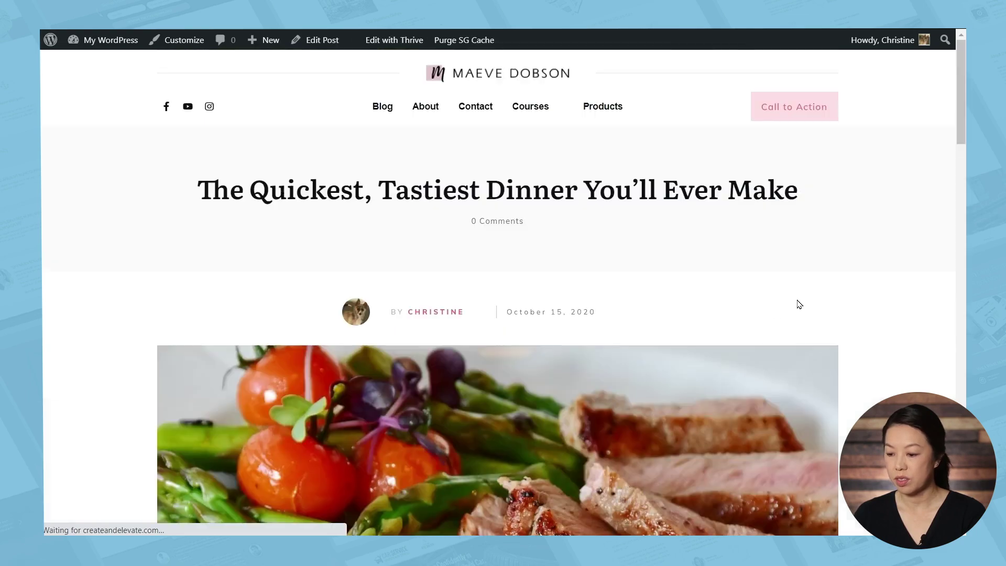
pyautogui.scroll(-10, 890, 301)
pyautogui.scroll(10, 891, 302)
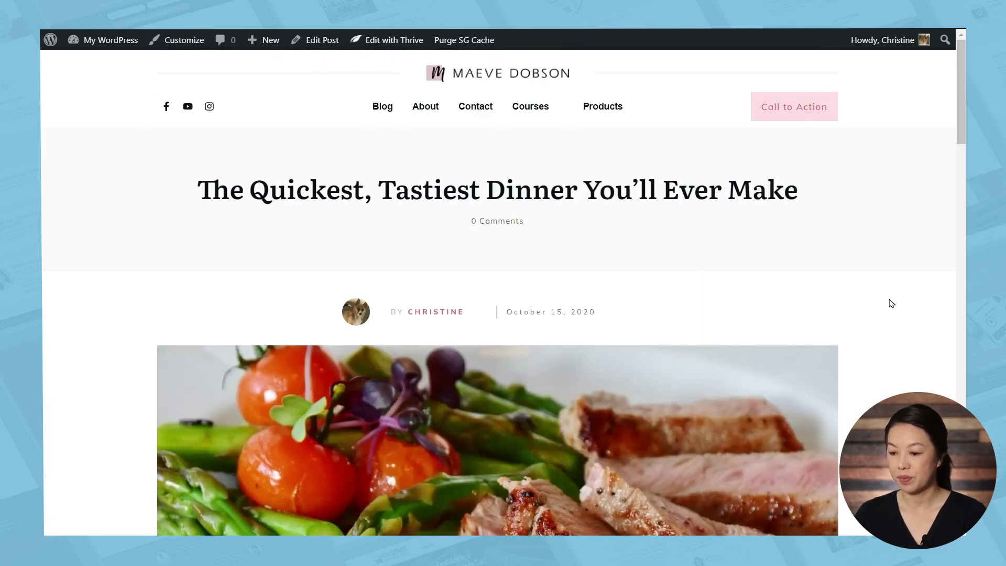
# Look over the About page via the header menu, then go to the Contact page
pyautogui.click(424, 107)
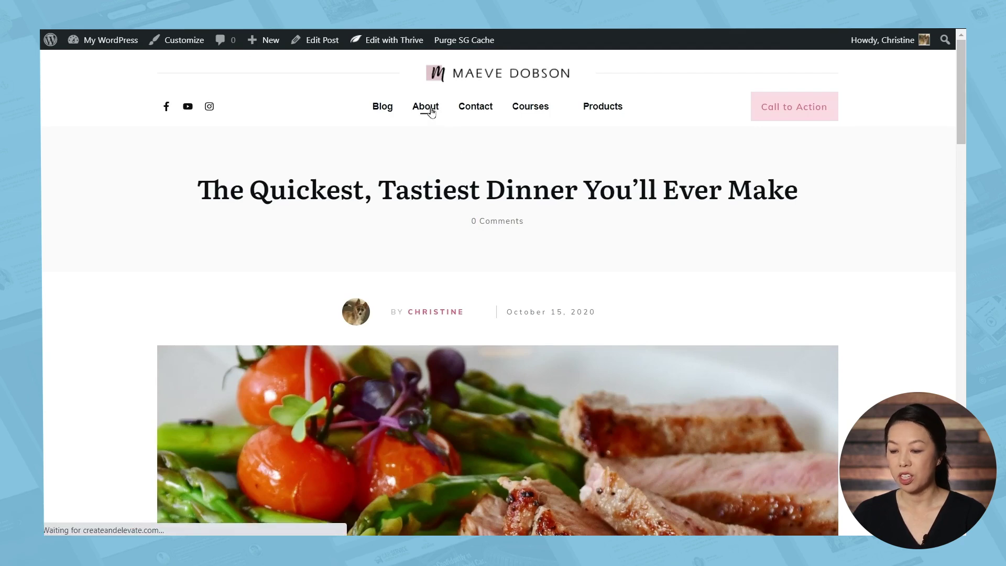
pyautogui.scroll(-2, 409, 366)
pyautogui.scroll(-7, 406, 394)
pyautogui.scroll(9, 406, 395)
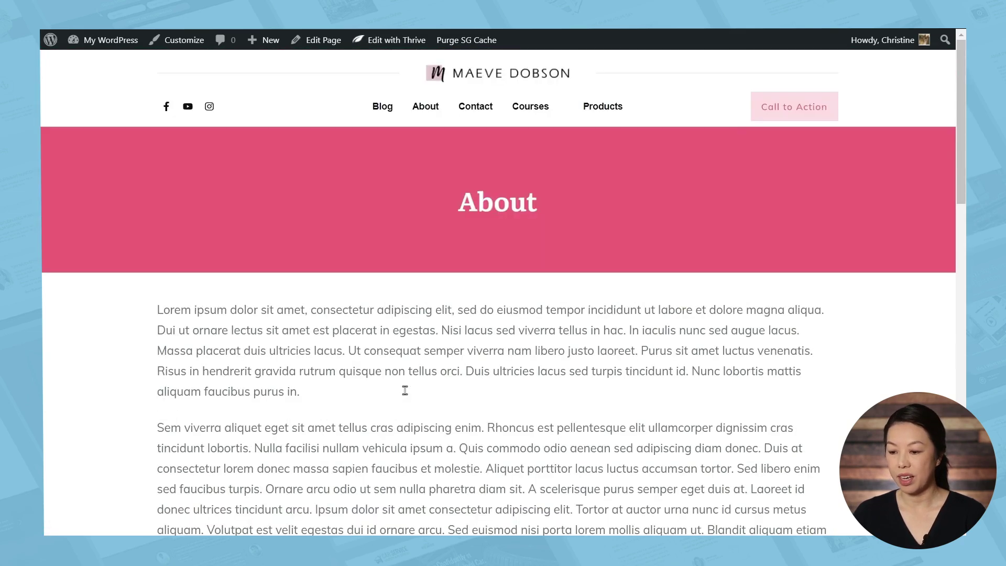
pyautogui.click(471, 108)
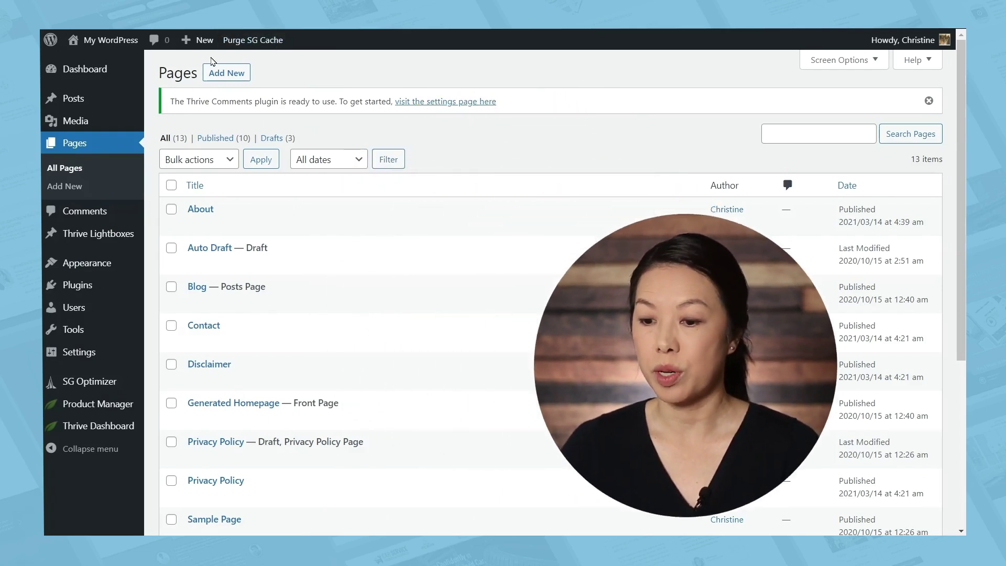
# Create and publish a blank page titled 'Free Cheat Sheet', then launch Thrive Architect for it
pyautogui.click(226, 73)
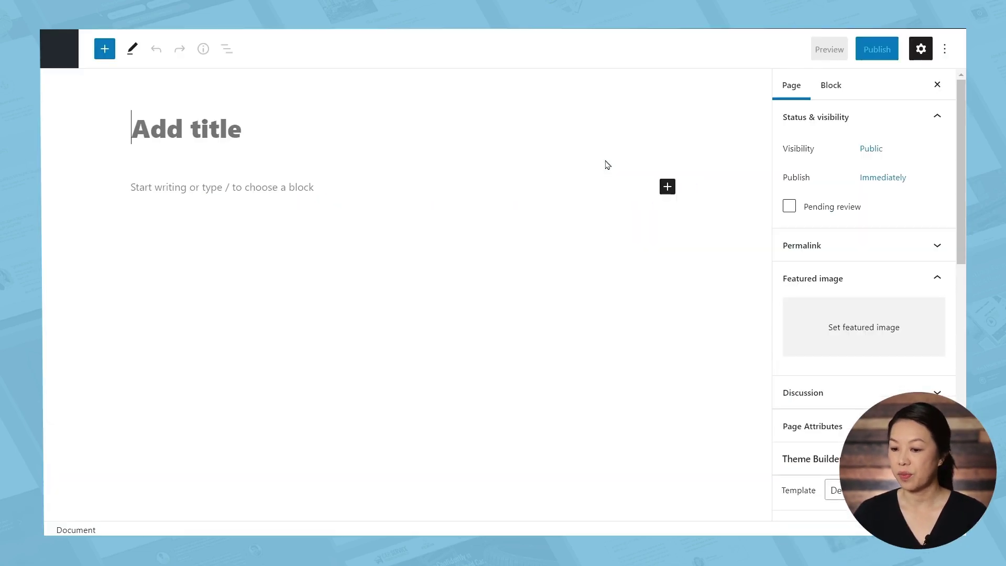
pyautogui.click(223, 135)
pyautogui.write('Free Cheat Sheet')
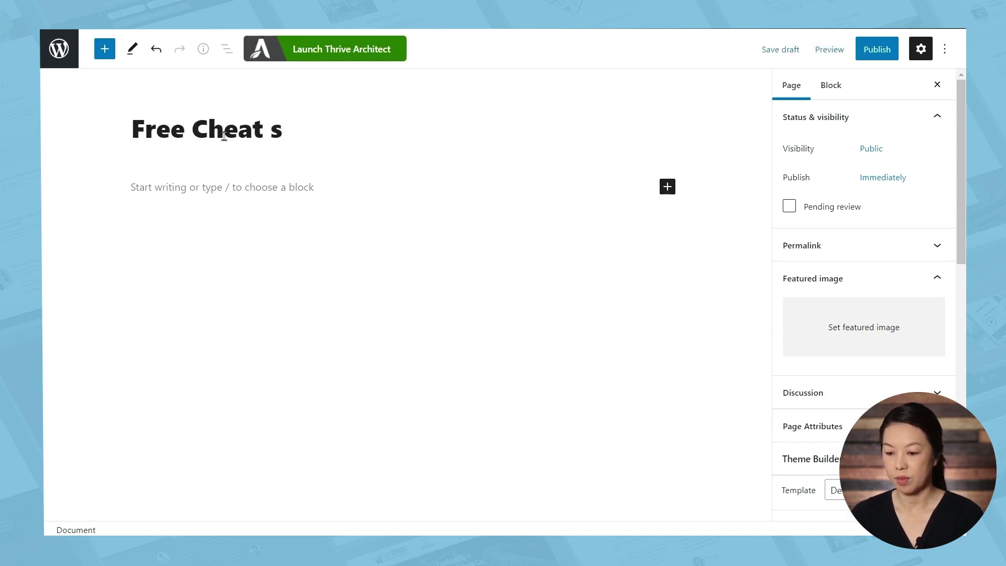
pyautogui.click(870, 52)
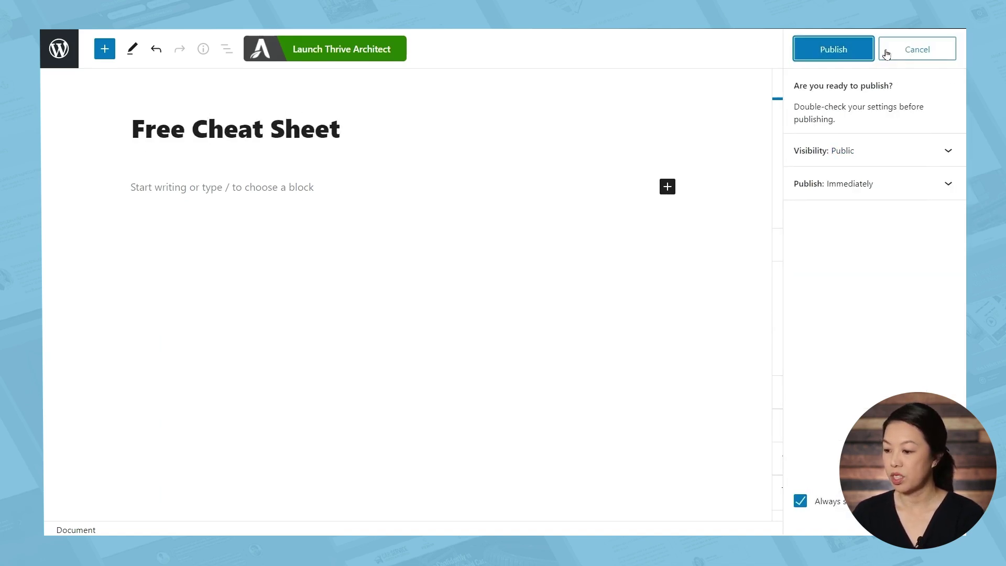
pyautogui.click(833, 54)
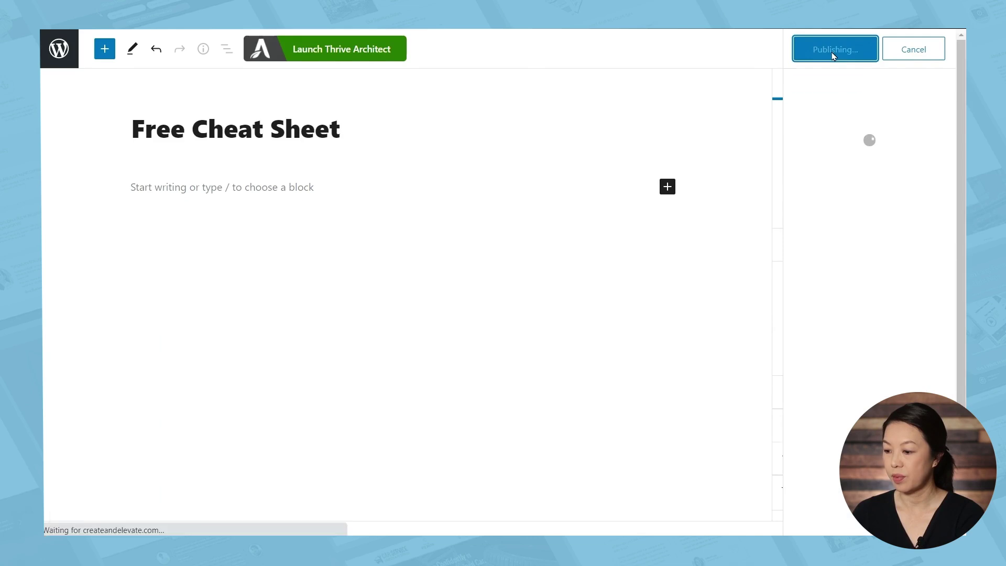
pyautogui.click(356, 53)
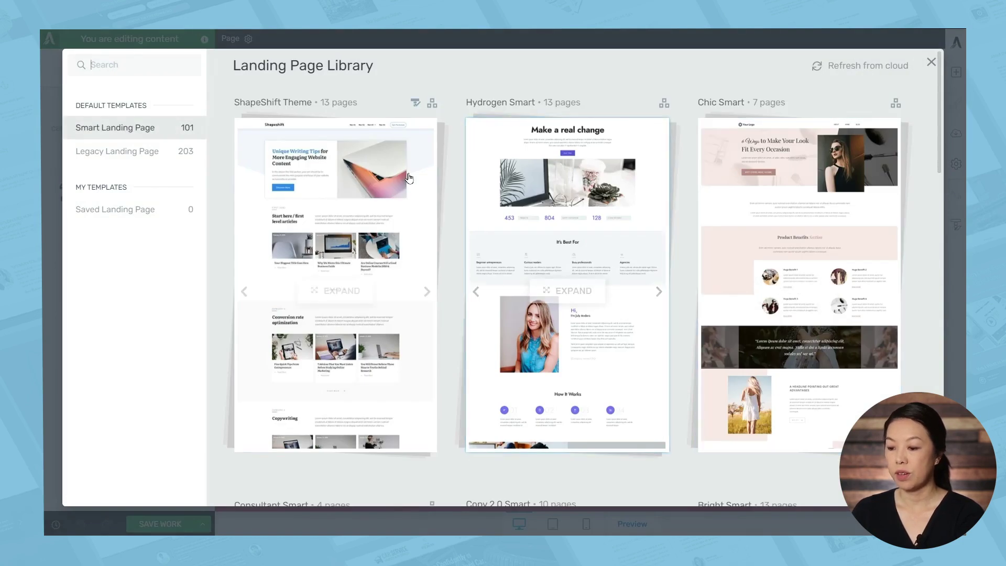
# Apply the Lead Generation Page template from the Hydrogen Smart landing page set
pyautogui.click(608, 202)
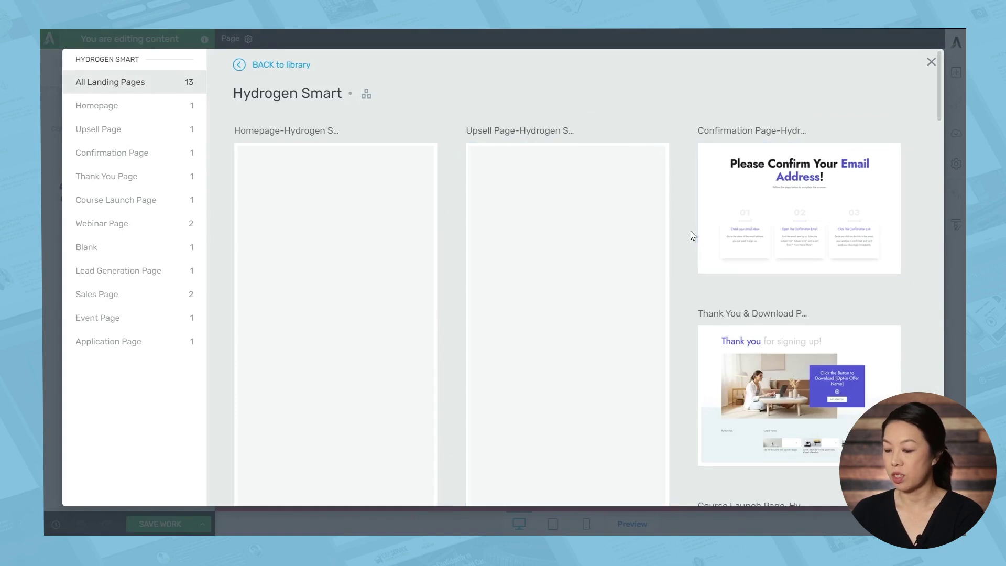
pyautogui.scroll(-8, 686, 240)
pyautogui.scroll(-10, 683, 245)
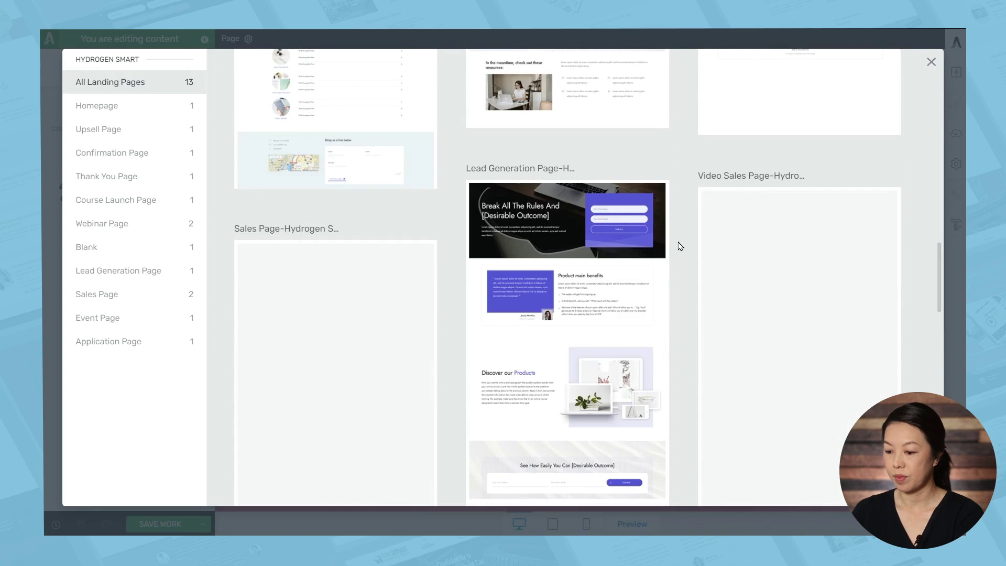
pyautogui.click(511, 231)
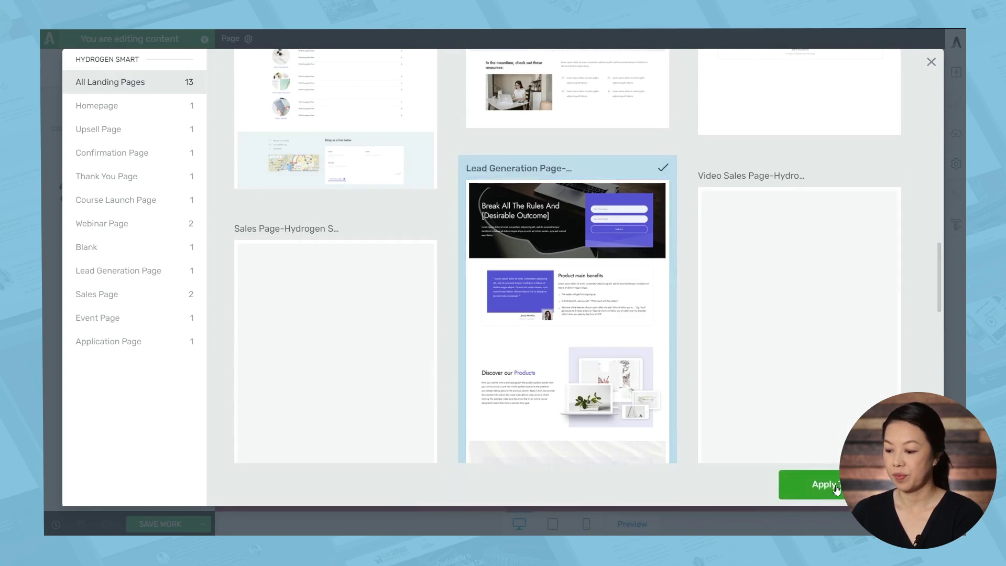
pyautogui.click(836, 489)
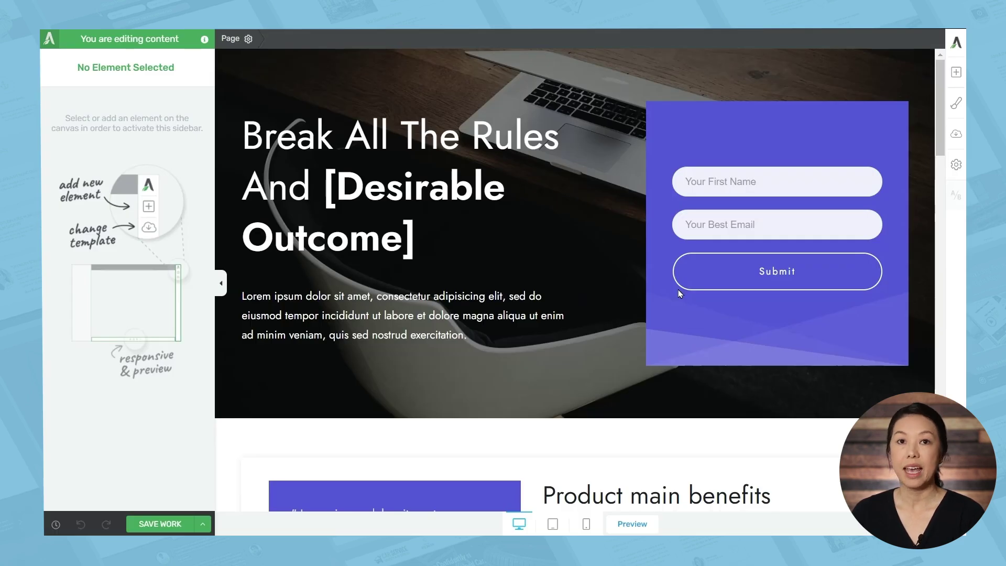
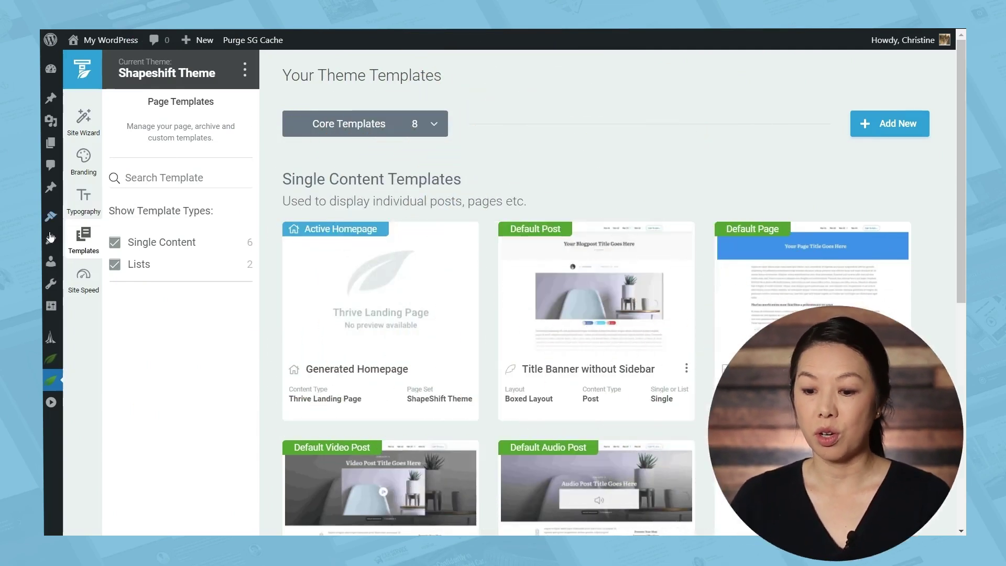
# Open the Generated Homepage card's landing page in the Thrive editor
pyautogui.moveTo(91, 246)
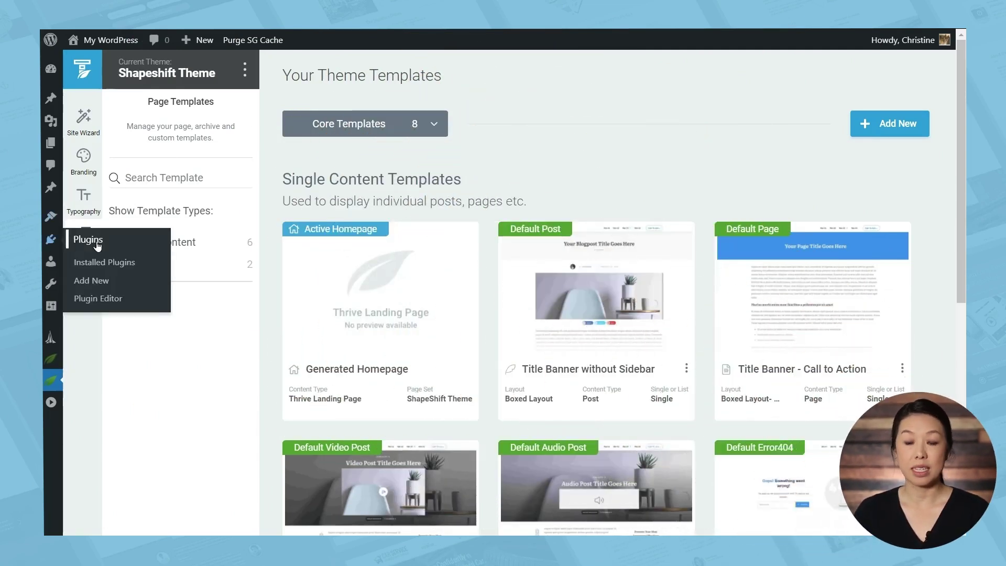
pyautogui.moveTo(370, 255)
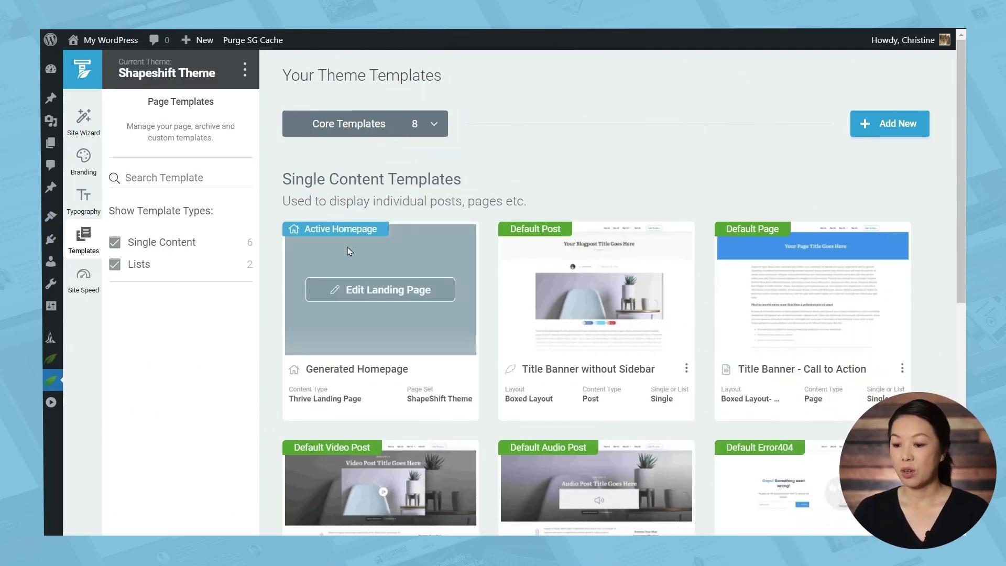
pyautogui.click(395, 296)
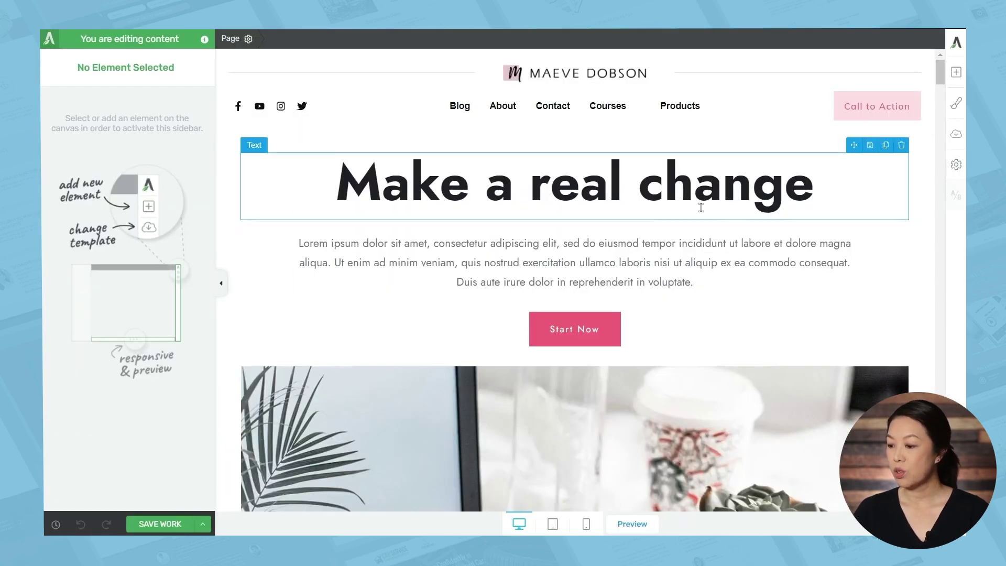
# Swap the homepage for the Hydrogen Smart Homepage pre-built landing page template
pyautogui.click(956, 135)
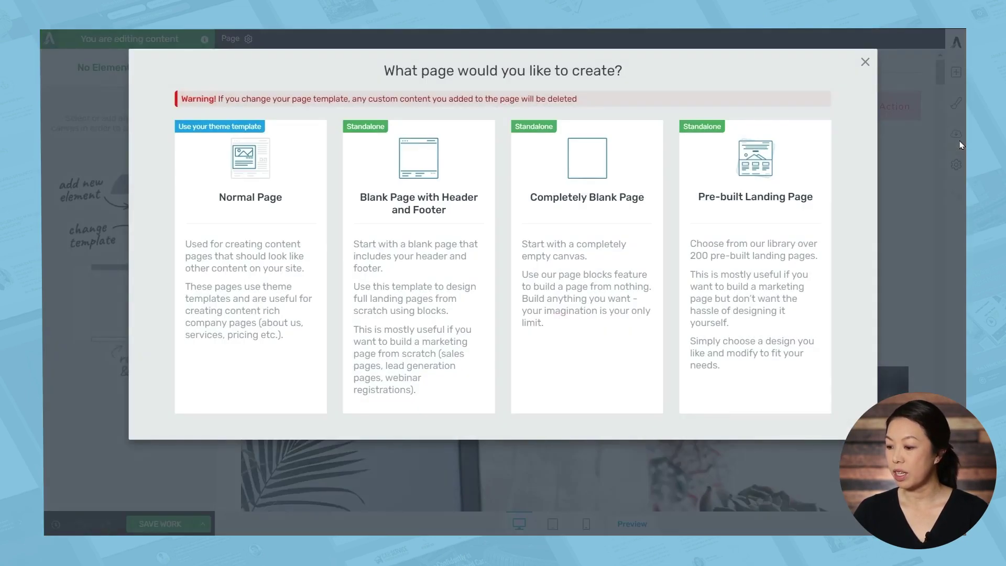
pyautogui.click(765, 230)
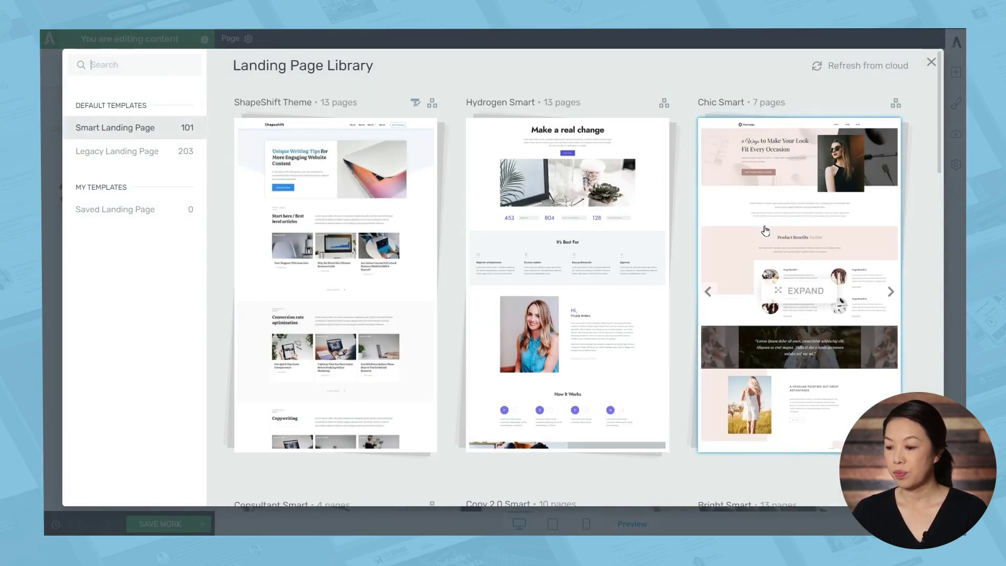
pyautogui.click(608, 247)
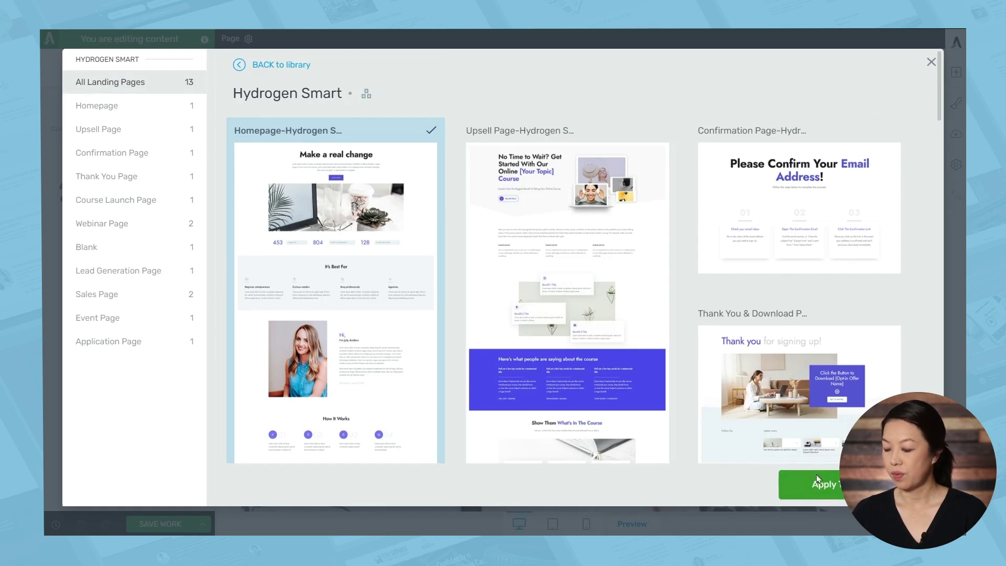
pyautogui.click(817, 479)
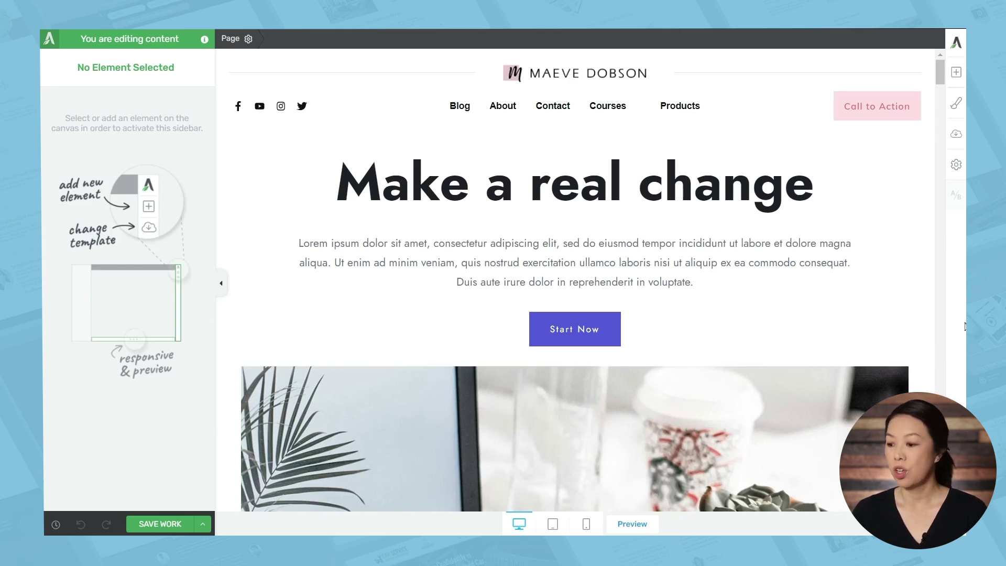
# Set the template's Main Accent colour to pink e34d78 and review the recoloured page
pyautogui.click(956, 103)
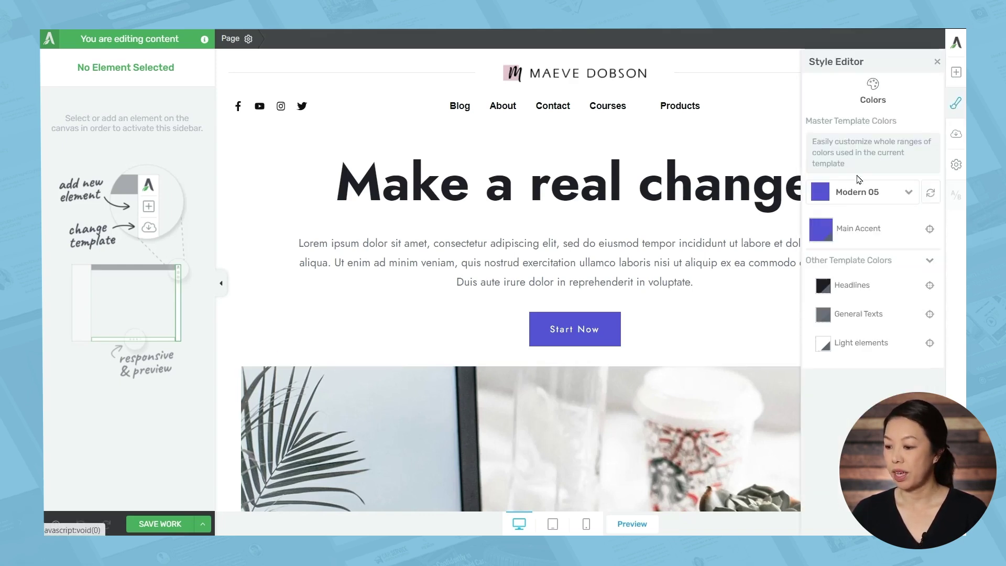
pyautogui.click(821, 230)
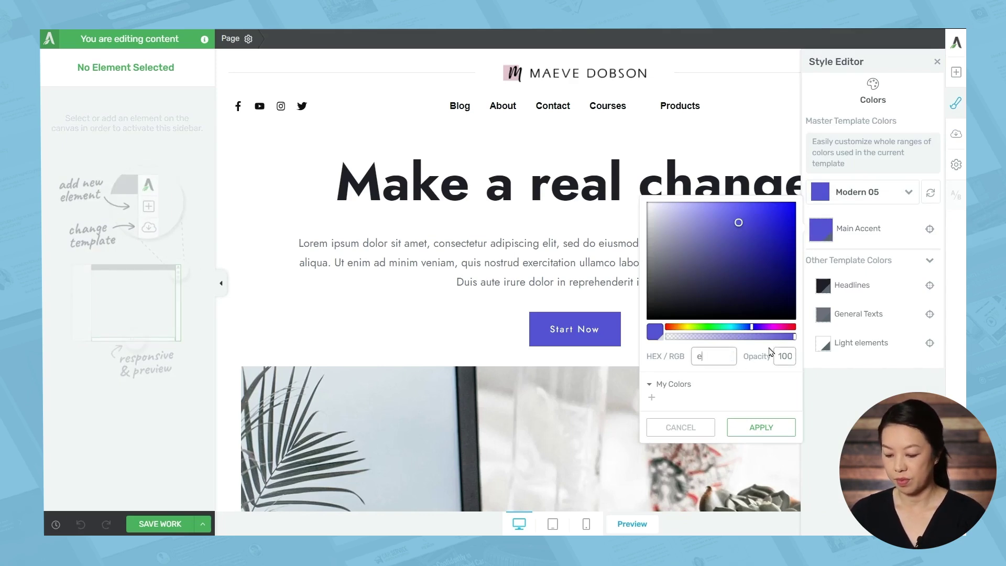
pyautogui.click(760, 427)
pyautogui.scroll(-6, 715, 319)
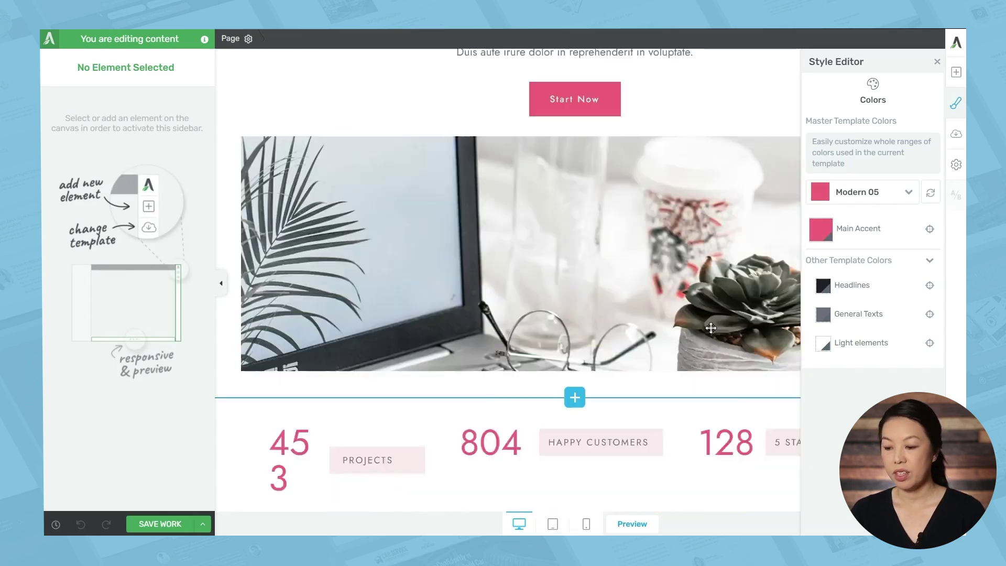
pyautogui.scroll(-12, 702, 333)
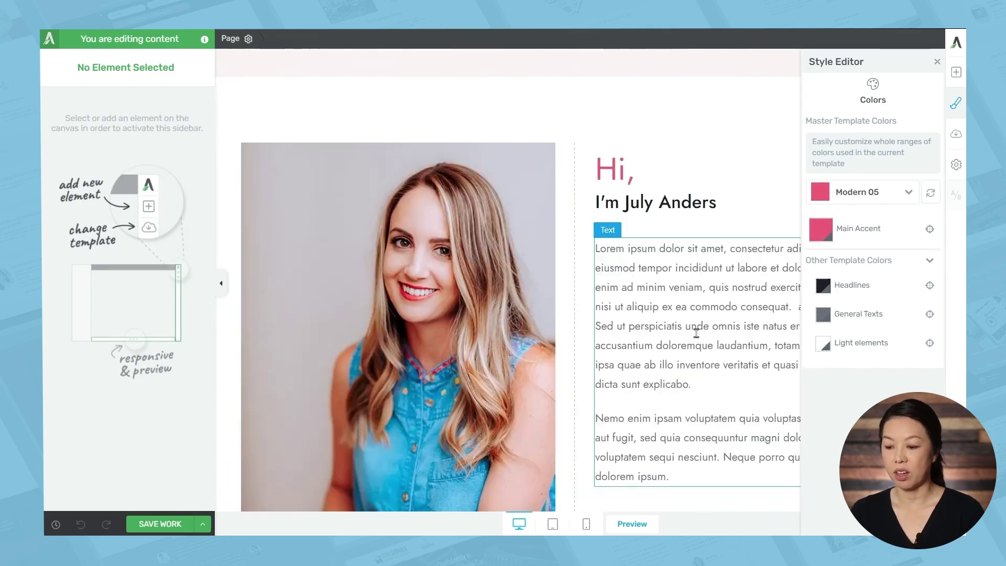
pyautogui.scroll(10, 696, 333)
pyautogui.scroll(6, 696, 333)
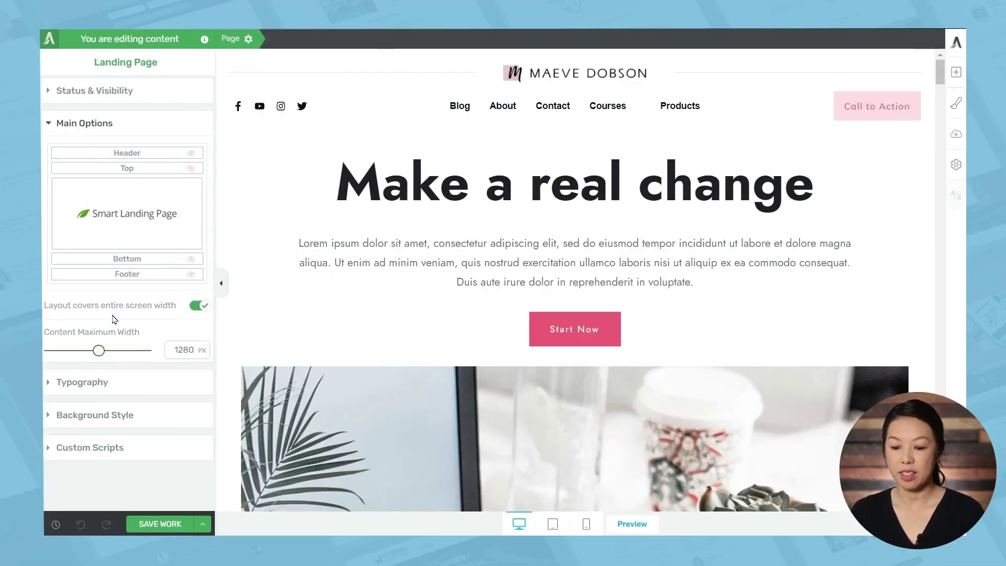
# Open landing page typography editing from the Page panel's Typography section
pyautogui.click(108, 387)
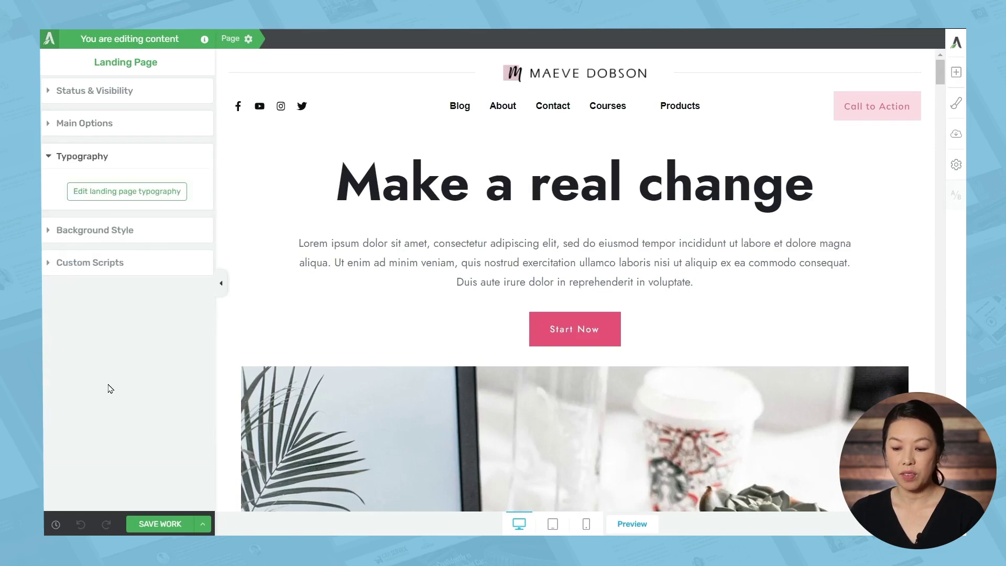
pyautogui.click(129, 191)
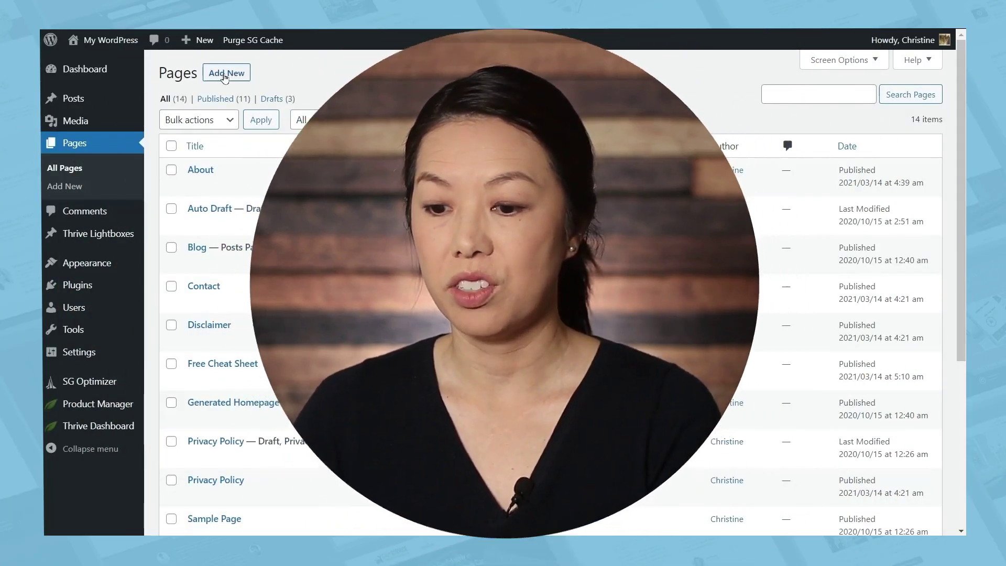
# Create and publish a new page titled 'About 1', then launch Thrive Architect on it
pyautogui.click(224, 78)
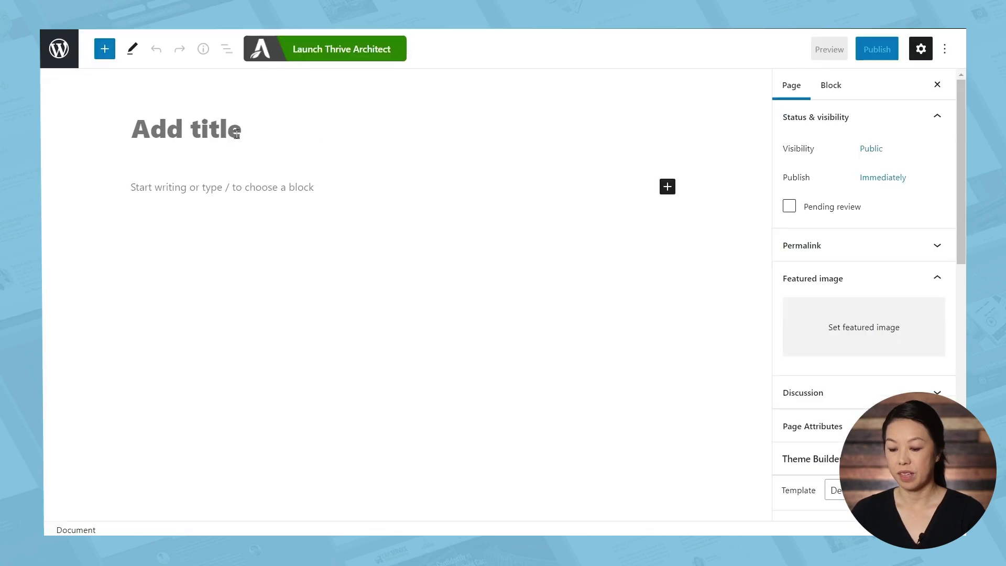
pyautogui.write('About 1')
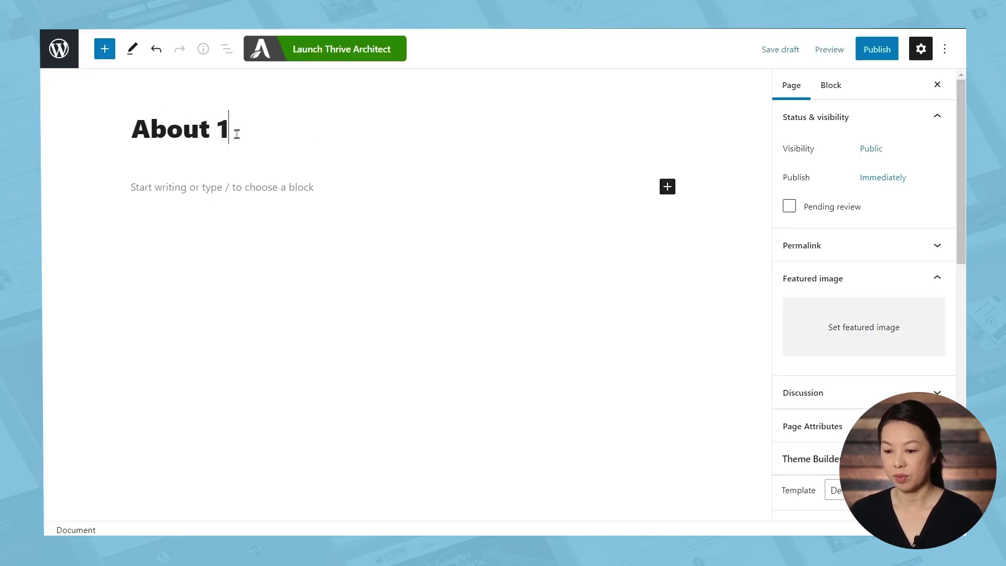
pyautogui.click(876, 49)
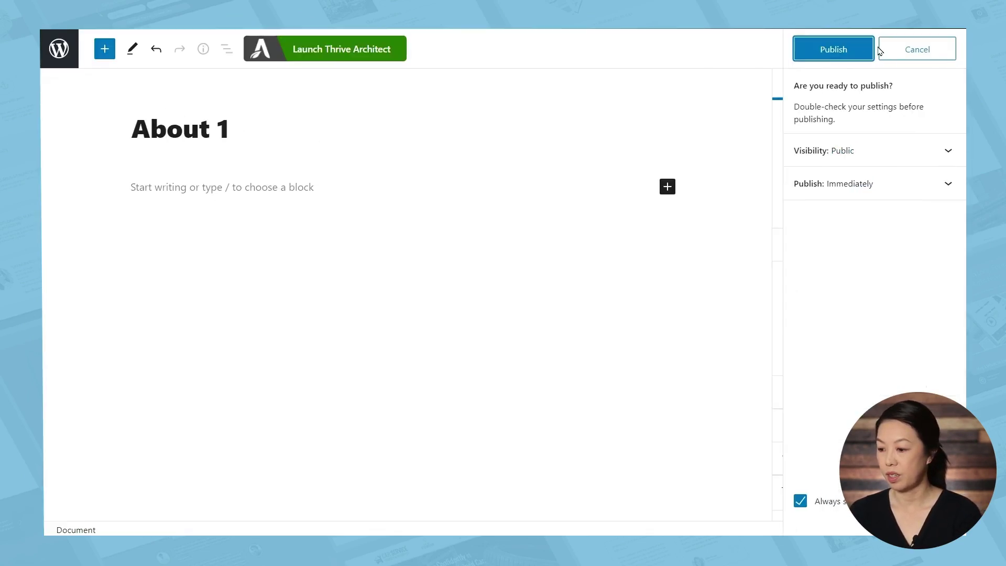
pyautogui.click(825, 55)
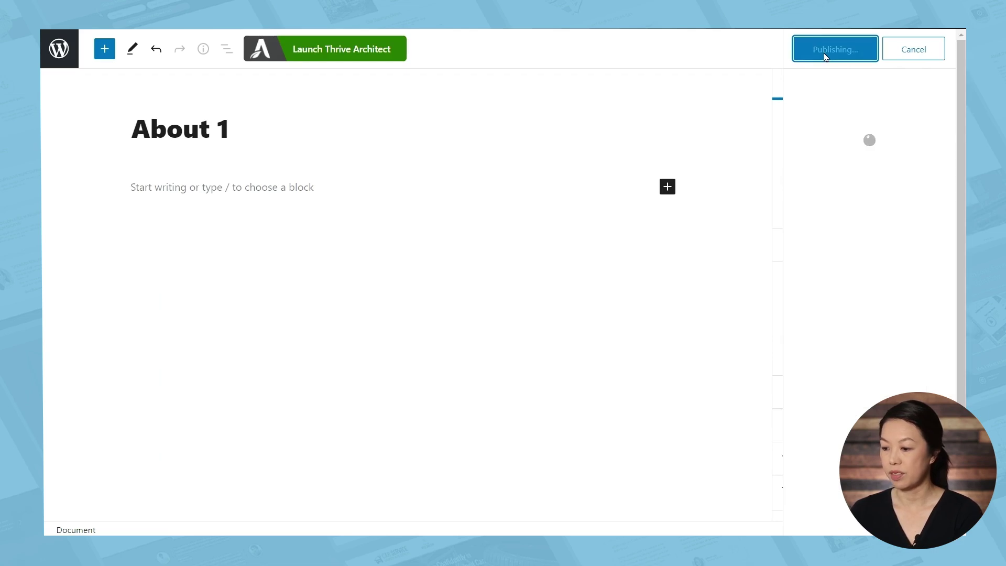
pyautogui.click(339, 57)
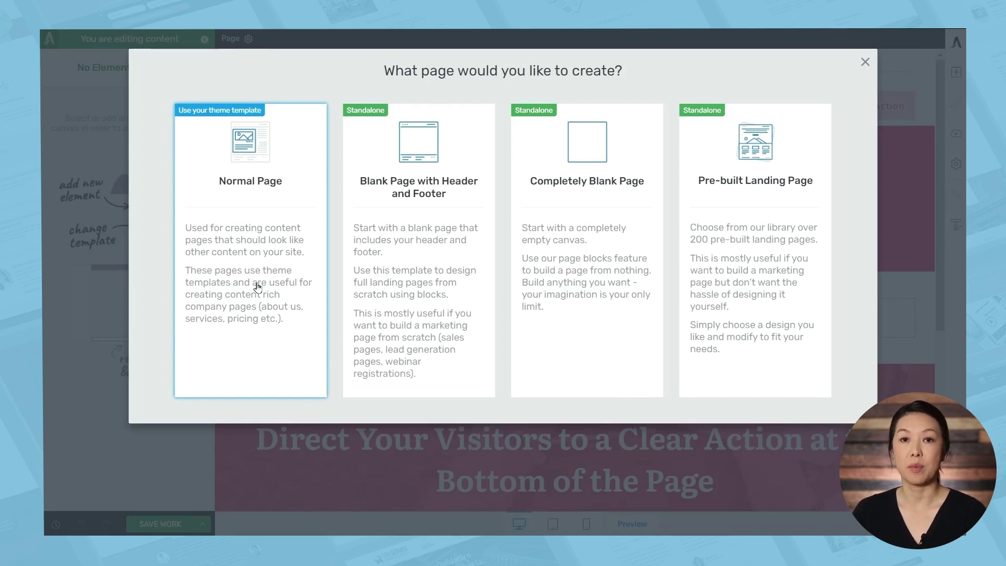
# Make About 1 a normal themed page and insert the About Us team block
pyautogui.click(258, 286)
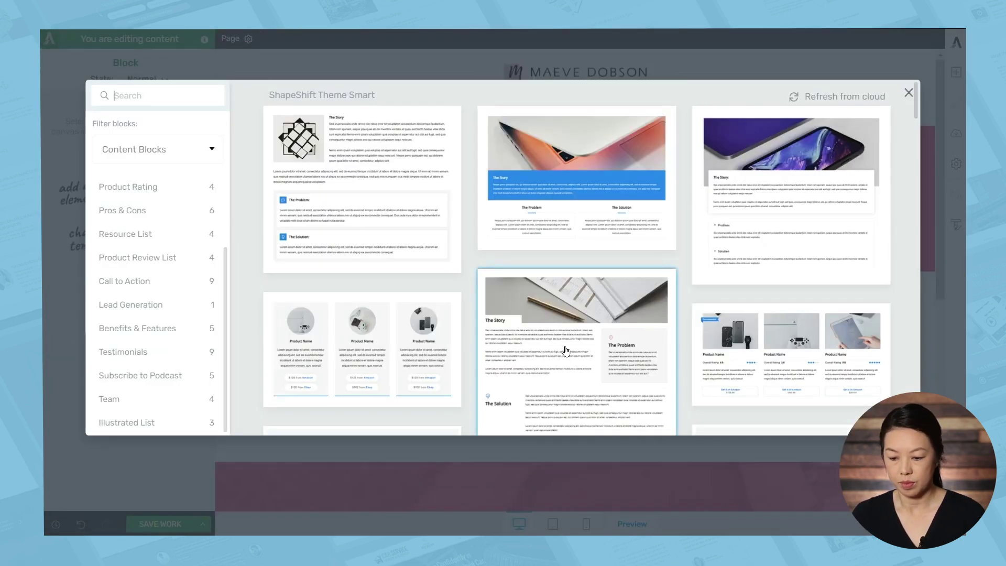
pyautogui.click(109, 399)
pyautogui.click(809, 204)
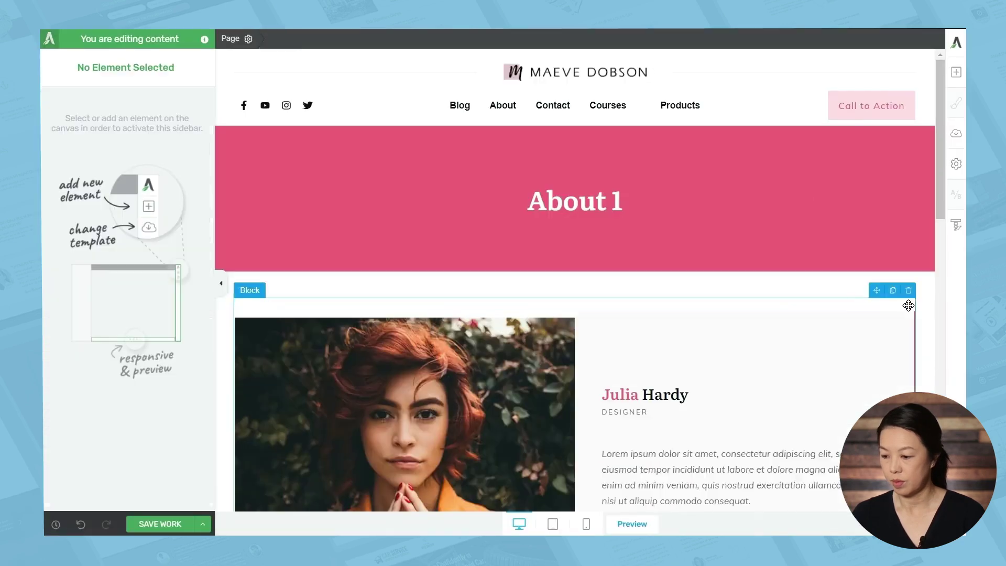
# Add a tablet-image story block and a Benefits & Features block below the team section
pyautogui.scroll(-10, 890, 157)
pyautogui.moveTo(958, 70); pyautogui.dragTo(602, 319)
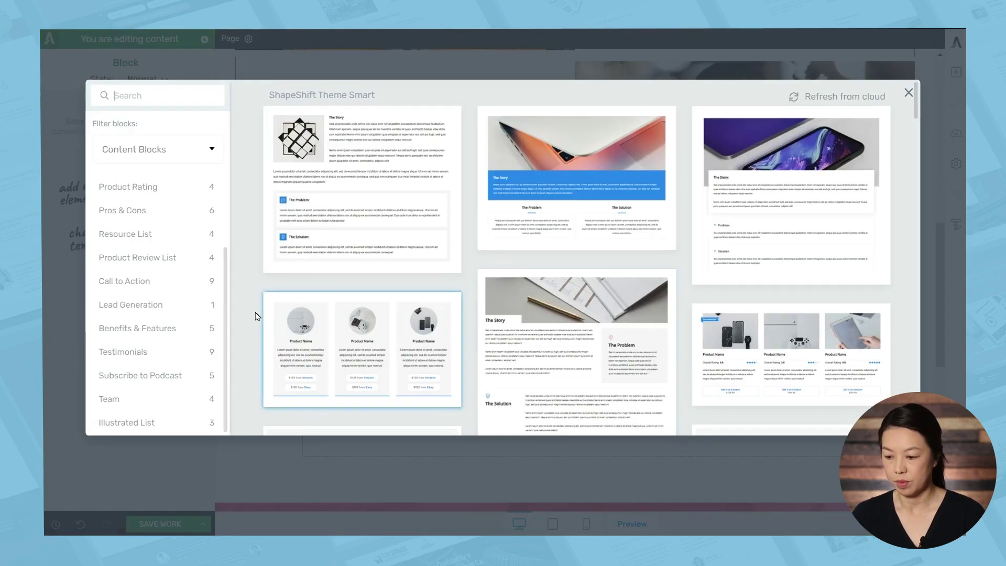
pyautogui.click(771, 236)
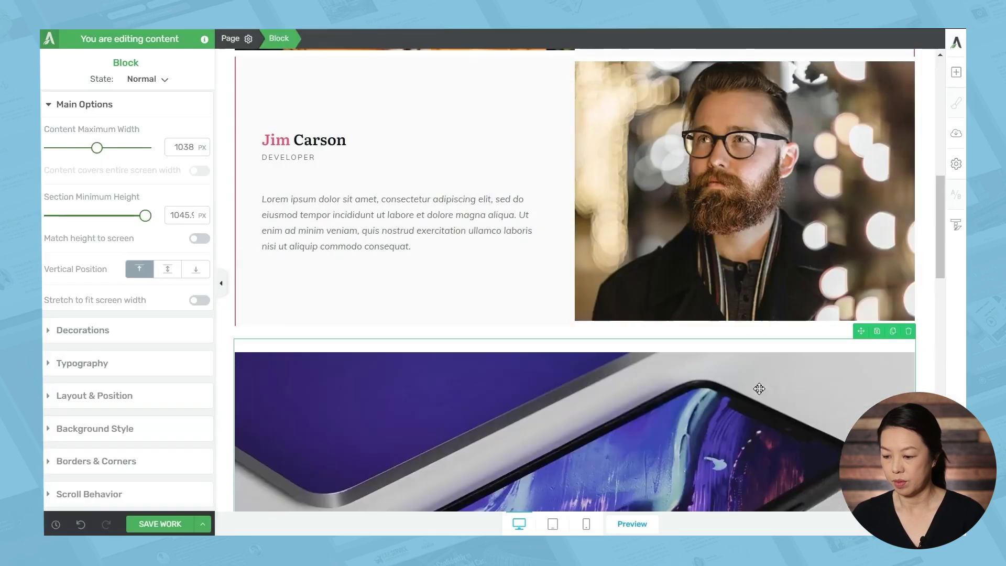
pyautogui.scroll(-10, 756, 386)
pyautogui.moveTo(962, 70); pyautogui.dragTo(576, 132)
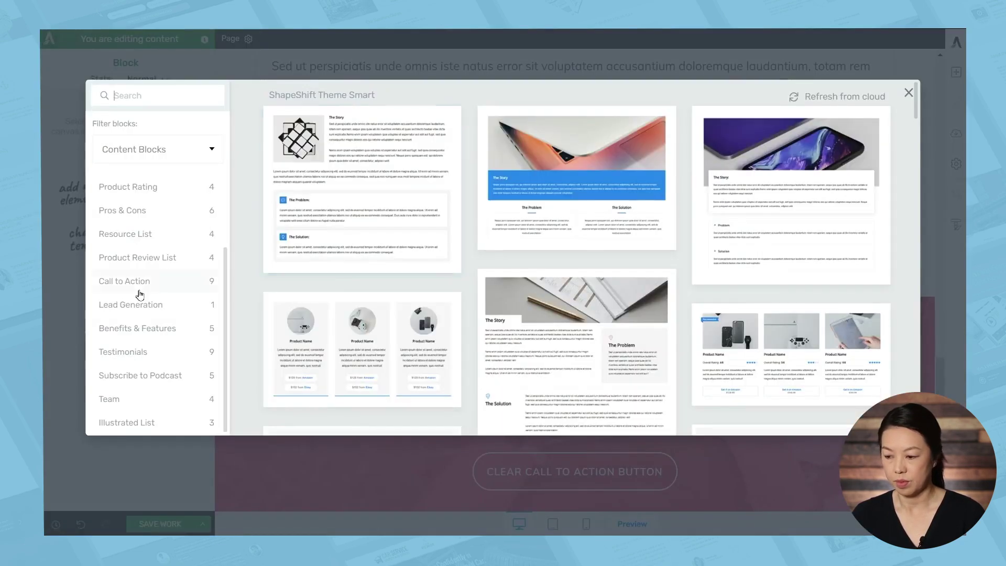
pyautogui.click(152, 326)
pyautogui.click(581, 305)
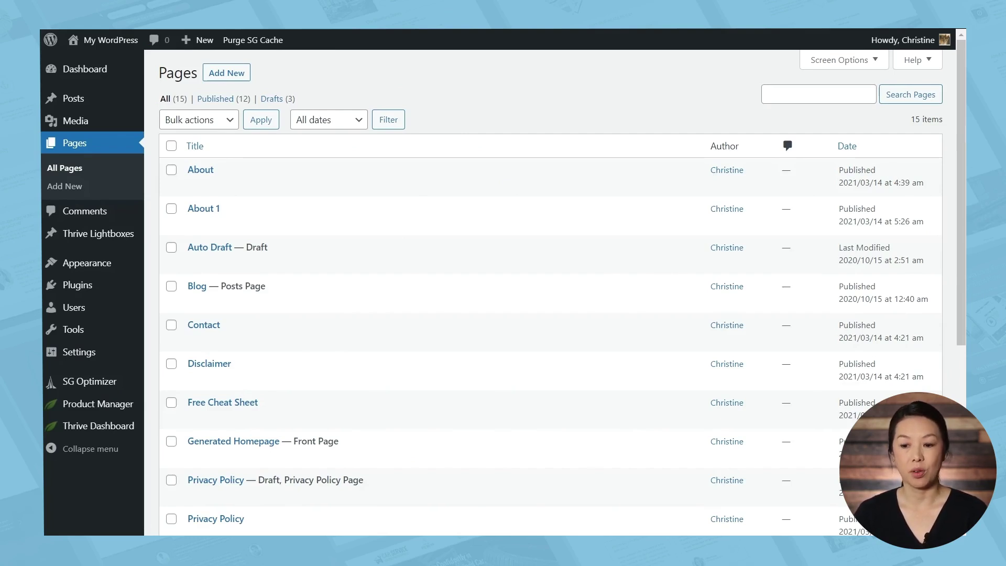
# Create a new page titled 'About 2' and publish it
pyautogui.click(213, 70)
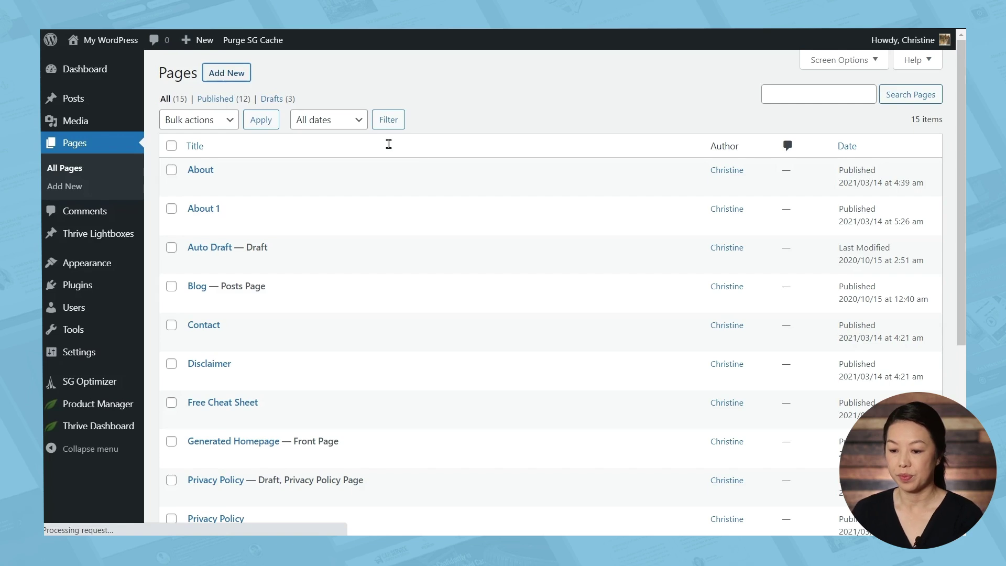
pyautogui.write('About 2')
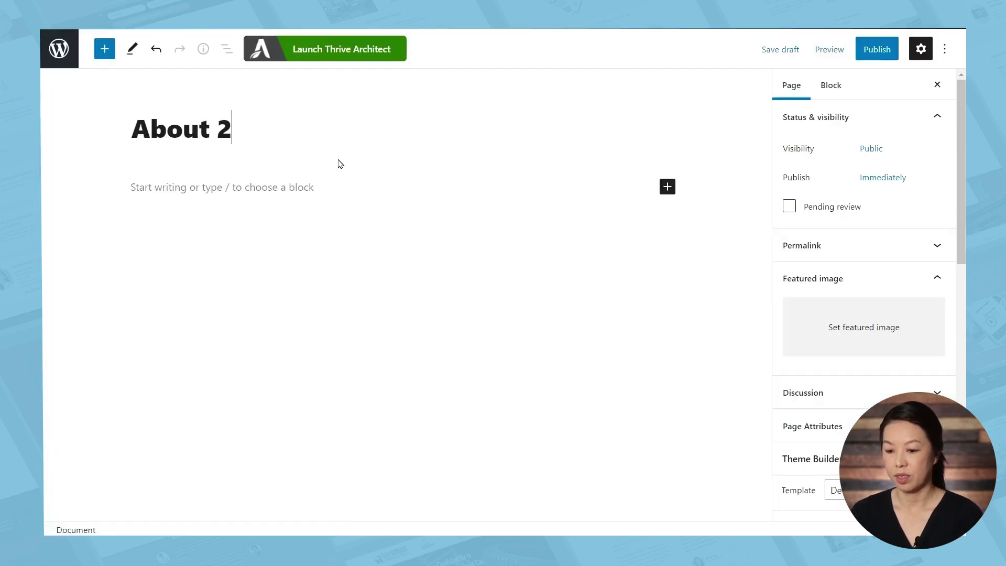
pyautogui.click(888, 50)
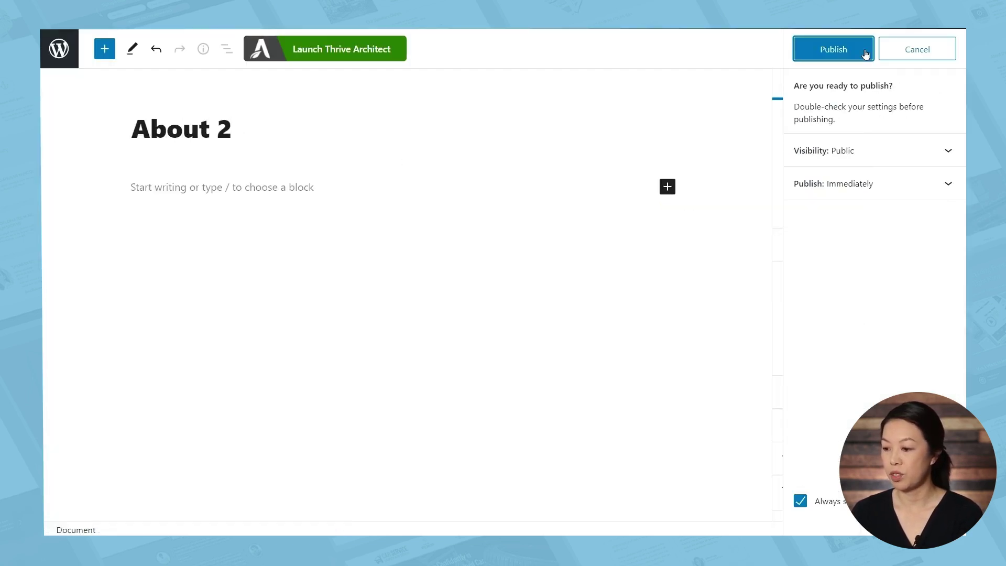
pyautogui.click(819, 53)
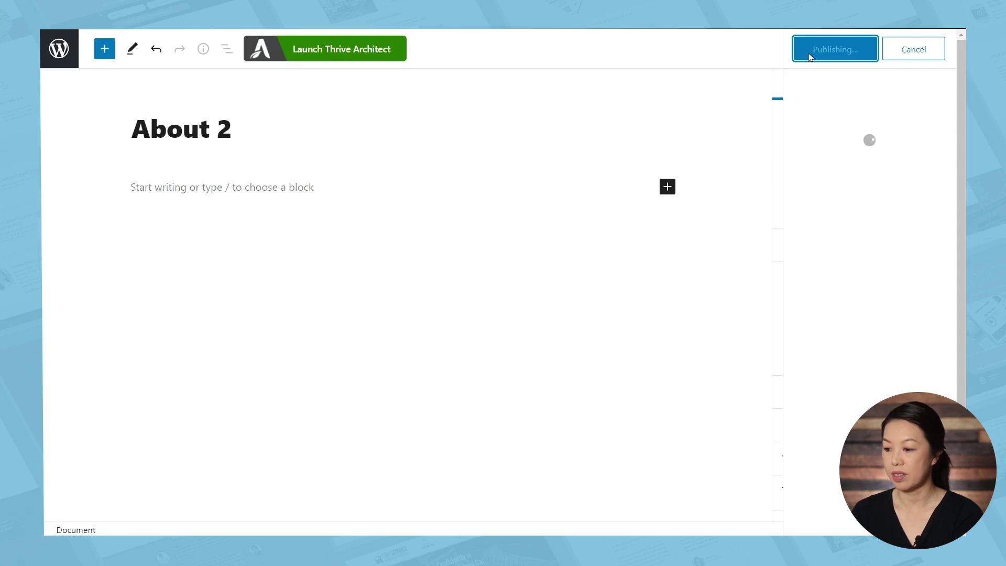
# Launch Thrive Architect for About 2 and apply the Blank Page-Hydrogen Smart template
pyautogui.click(335, 48)
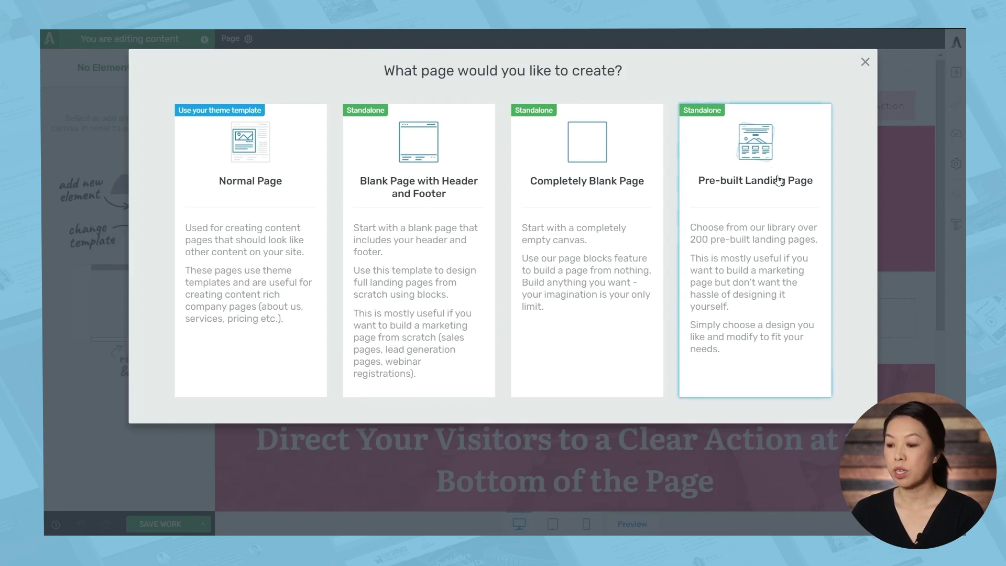
pyautogui.click(778, 183)
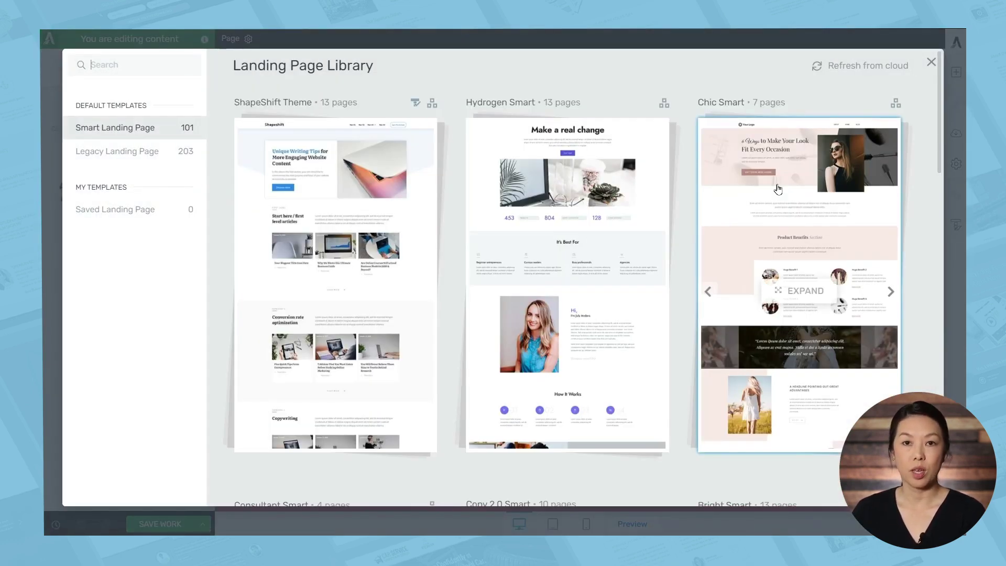
pyautogui.click(582, 233)
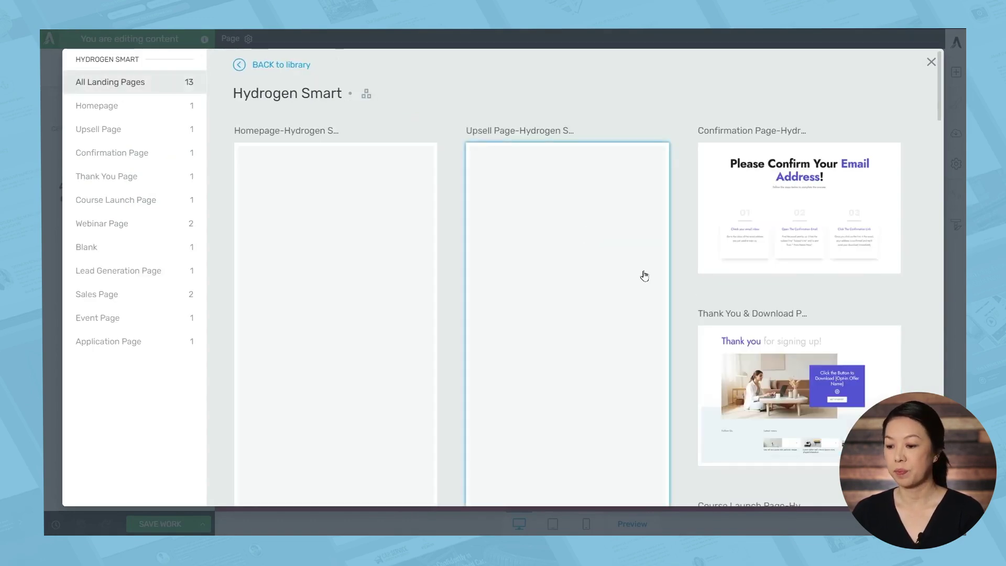
pyautogui.scroll(-15, 678, 310)
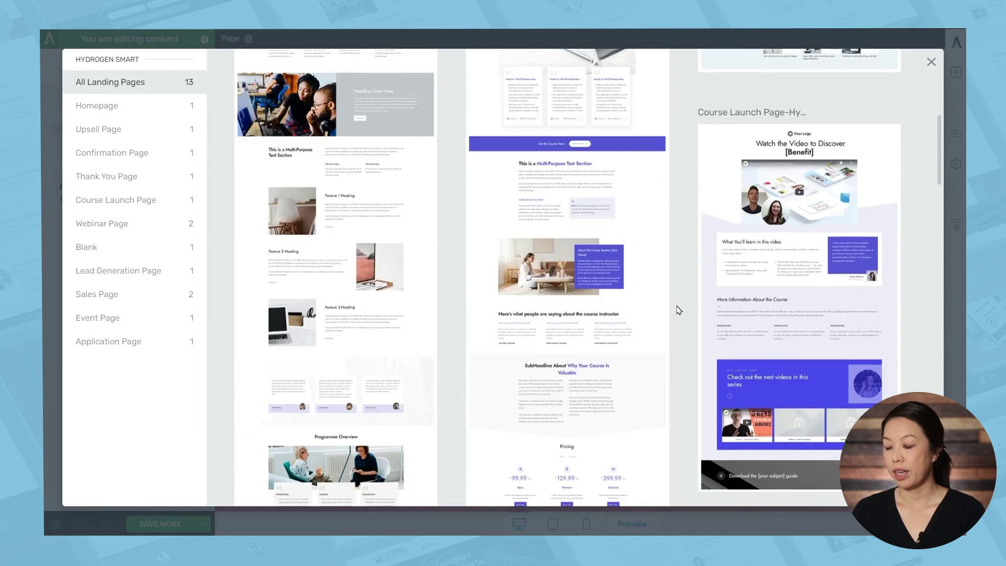
pyautogui.scroll(-3, 678, 310)
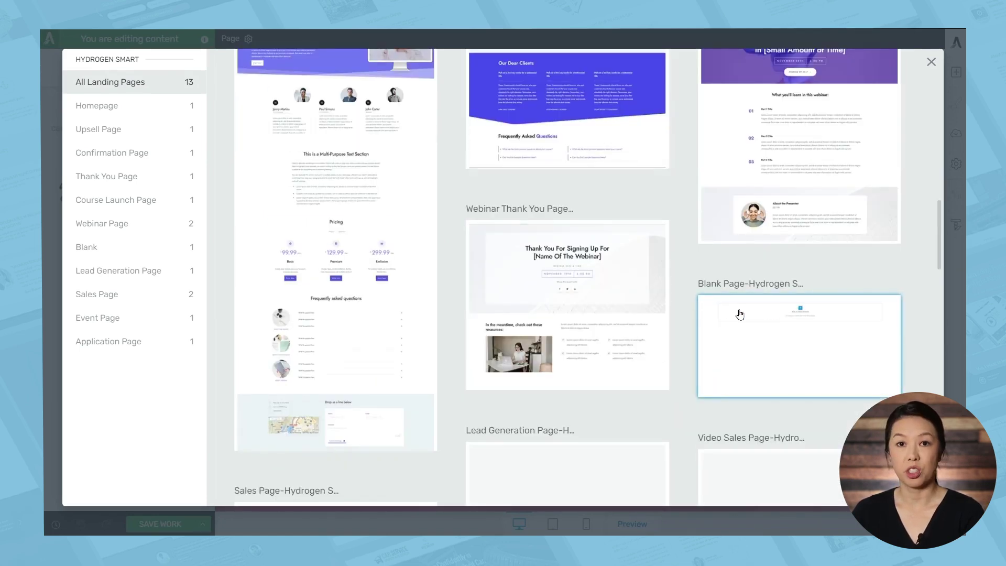
pyautogui.click(739, 314)
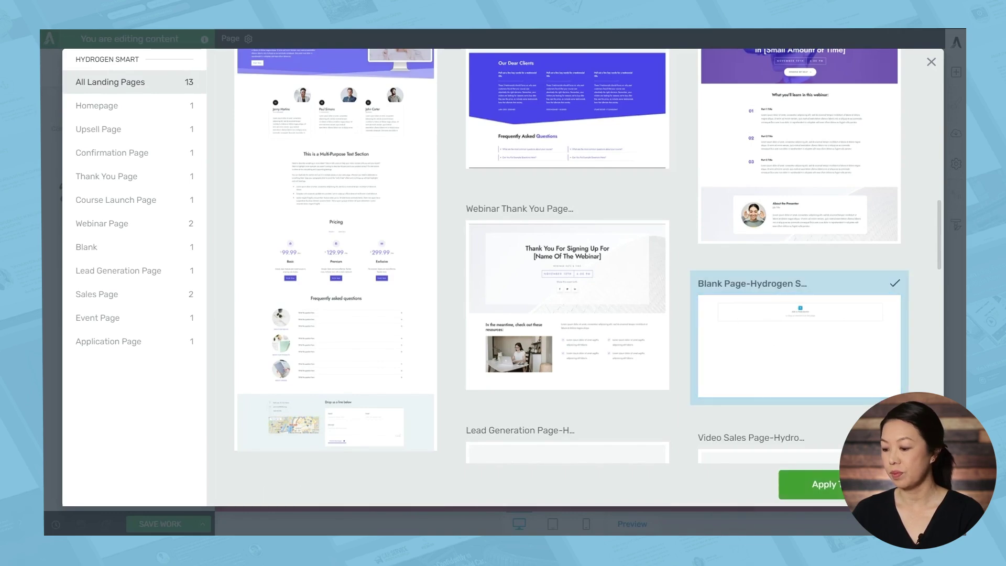
pyautogui.click(815, 484)
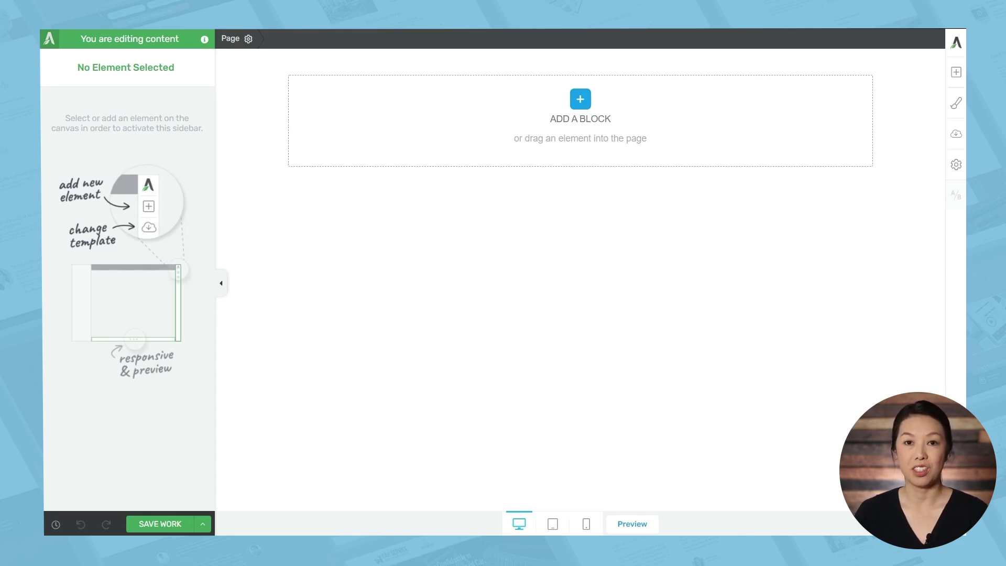
# Place the About Us team block on the blank page and delete its heading
pyautogui.click(956, 72)
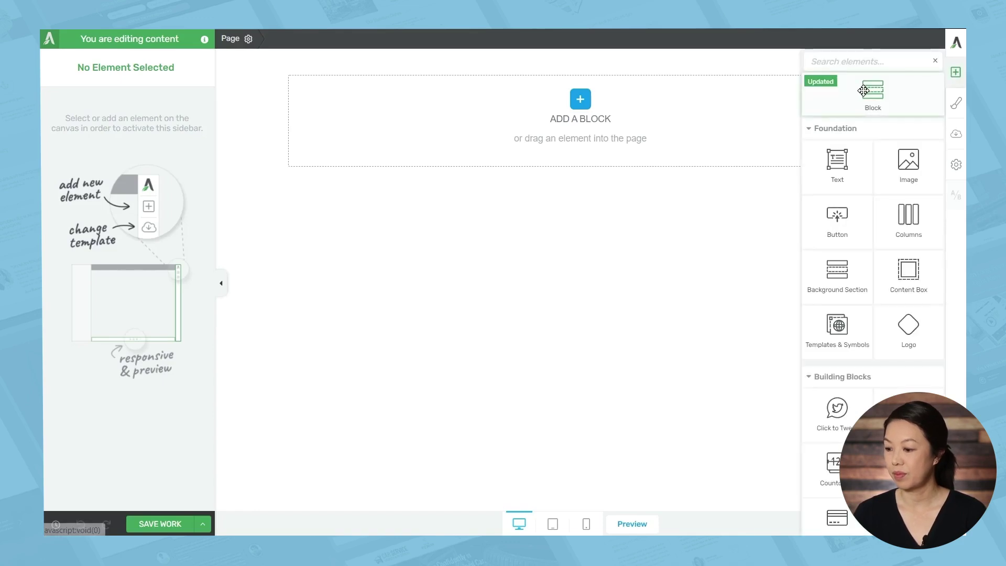
pyautogui.moveTo(869, 86); pyautogui.dragTo(637, 122)
pyautogui.click(152, 399)
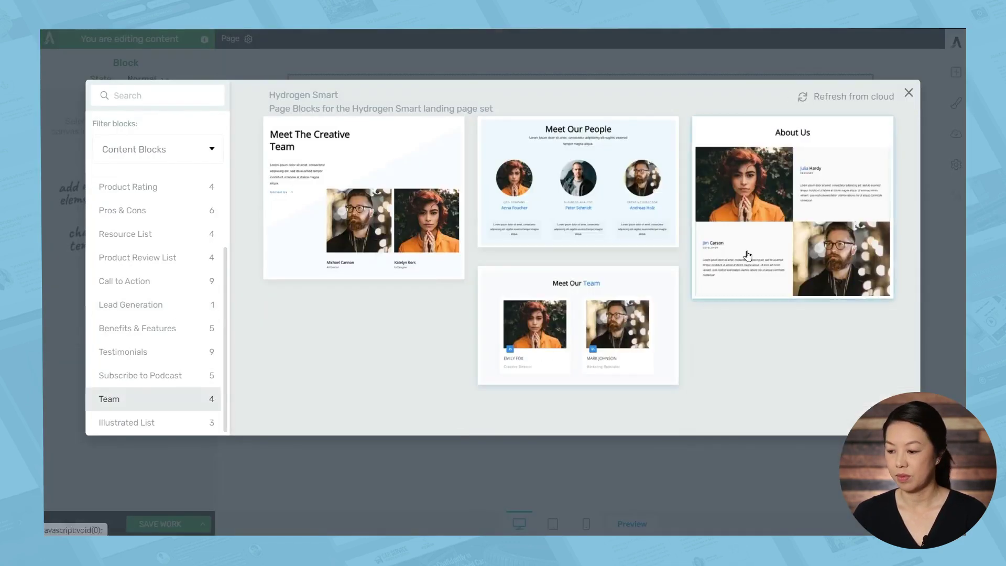
pyautogui.click(749, 254)
pyautogui.click(928, 57)
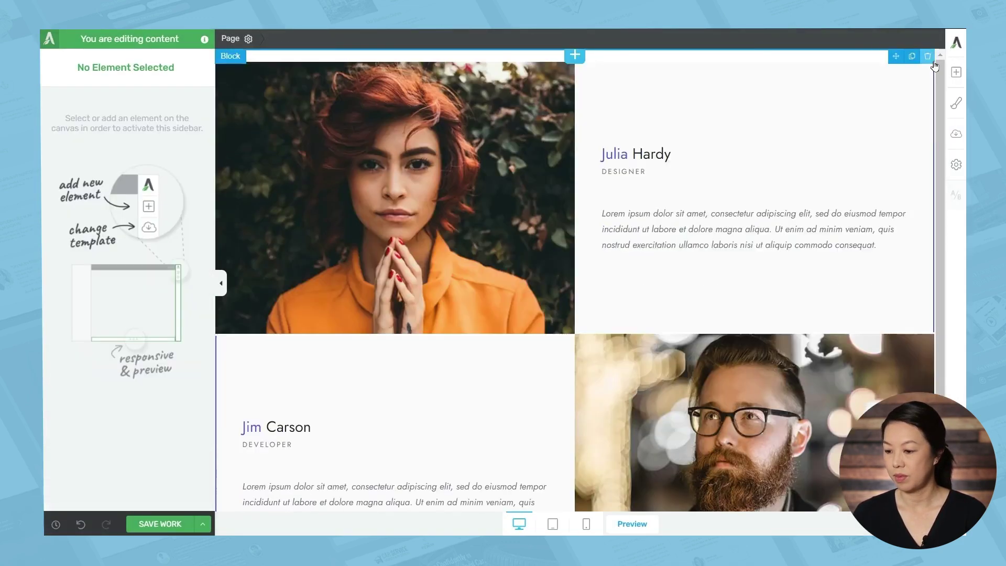
pyautogui.scroll(-2, 620, 367)
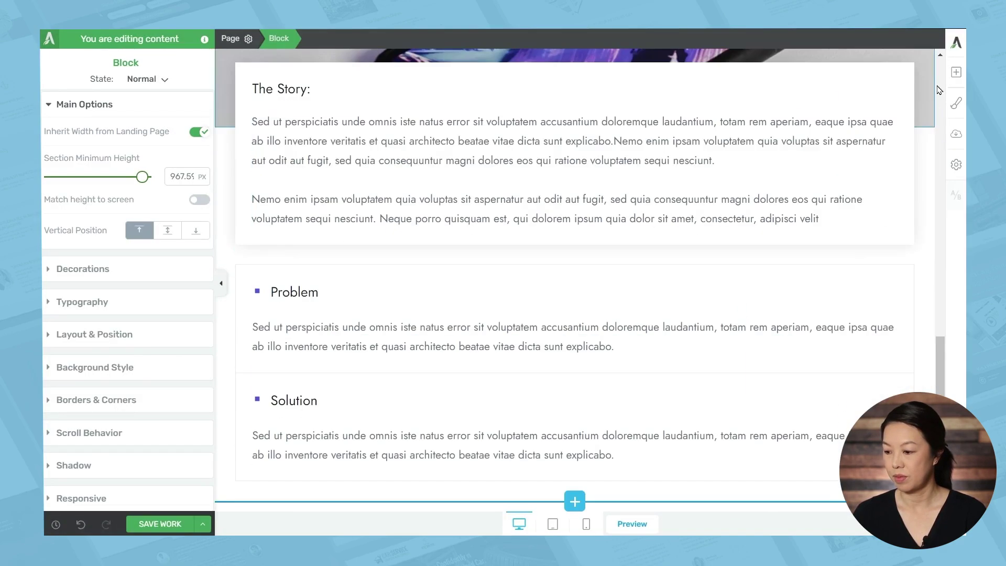
# Add a Benefits & Features product benefits block below the Solution section
pyautogui.click(955, 72)
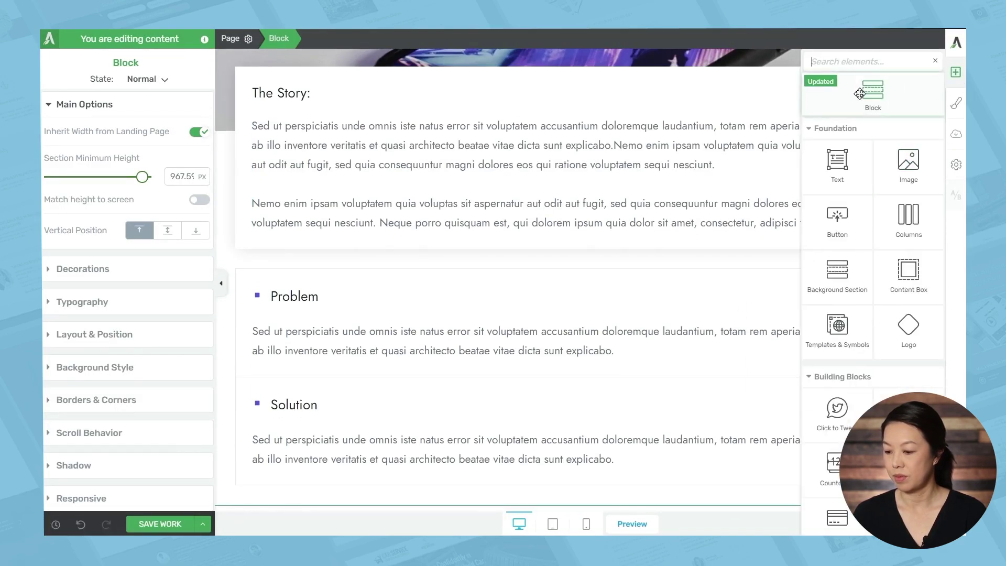
pyautogui.moveTo(899, 119); pyautogui.dragTo(647, 466)
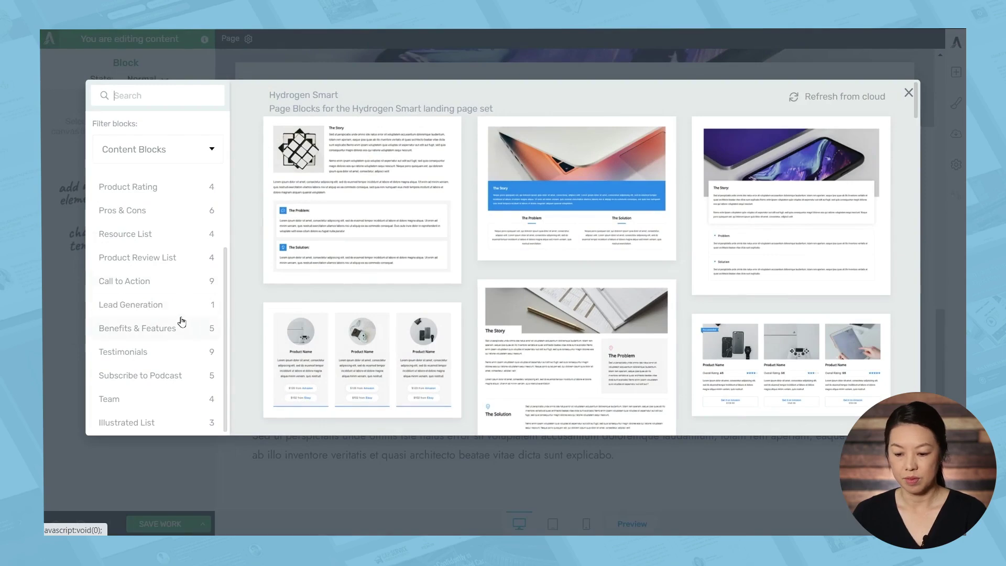
pyautogui.scroll(2, 180, 257)
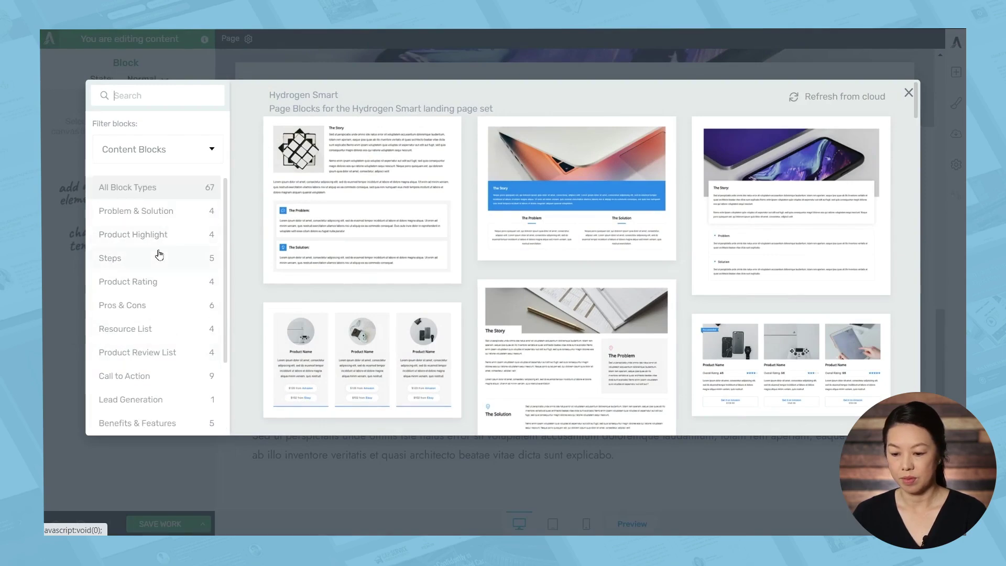
pyautogui.click(158, 257)
pyautogui.click(157, 235)
pyautogui.click(157, 212)
pyautogui.click(159, 235)
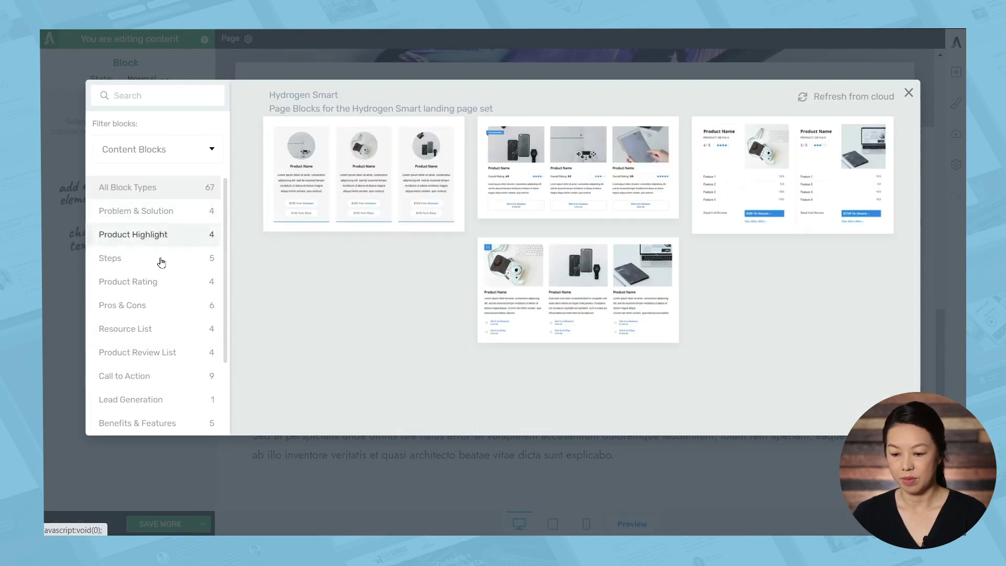
pyautogui.scroll(-3, 161, 262)
pyautogui.click(157, 327)
pyautogui.click(636, 298)
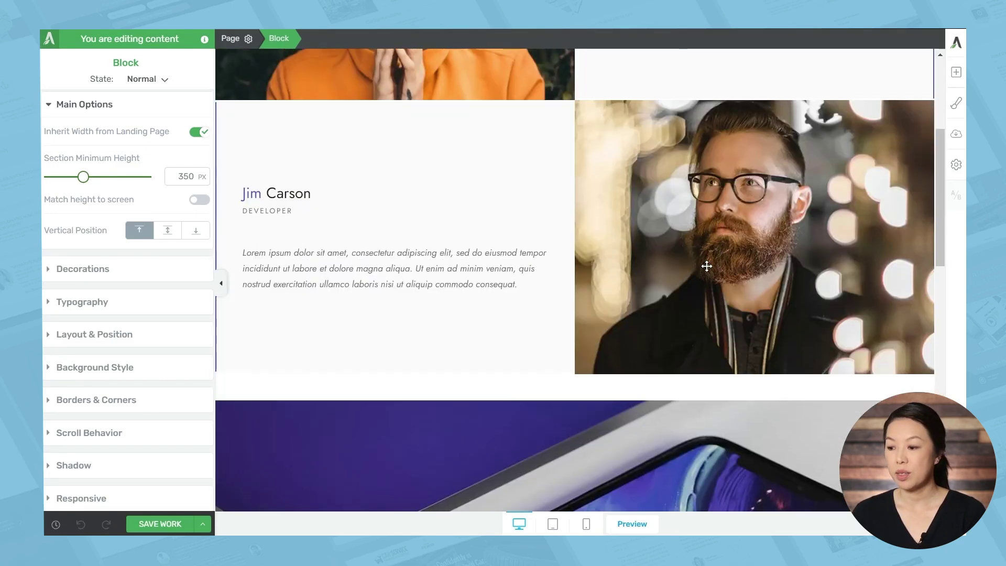
pyautogui.scroll(5, 705, 265)
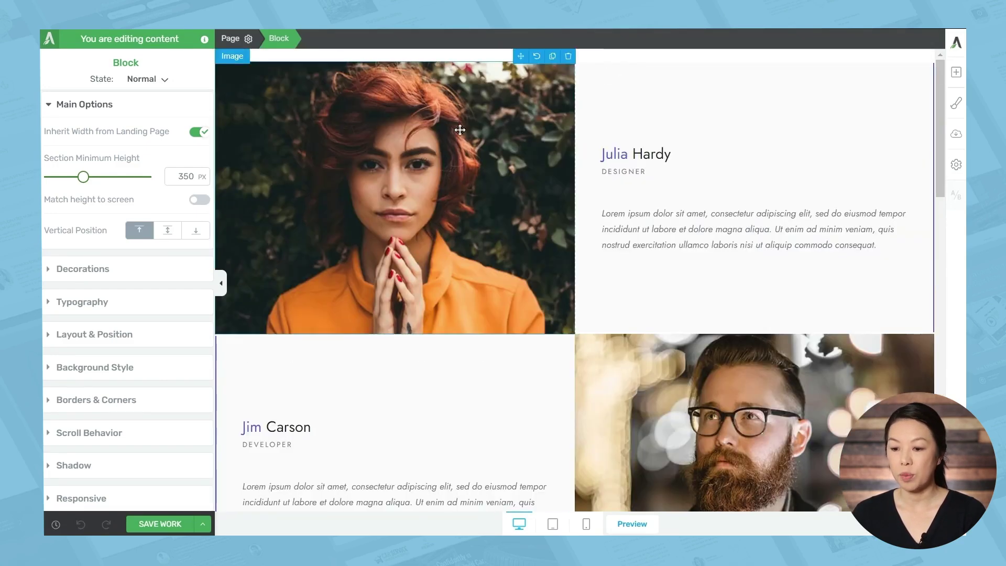
# Turn on the site header and the About 2 title section in the page's Main Options
pyautogui.click(229, 40)
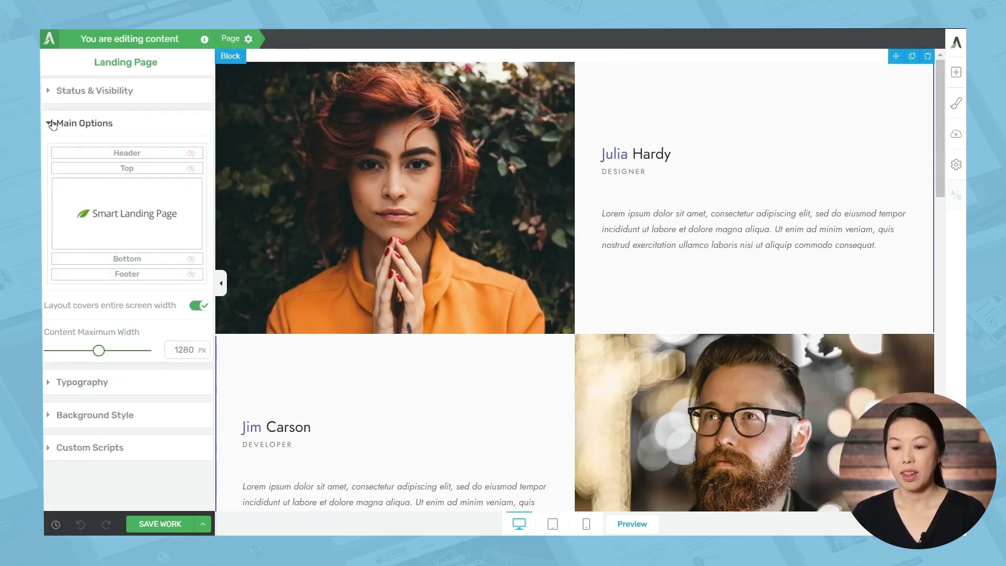
pyautogui.click(190, 153)
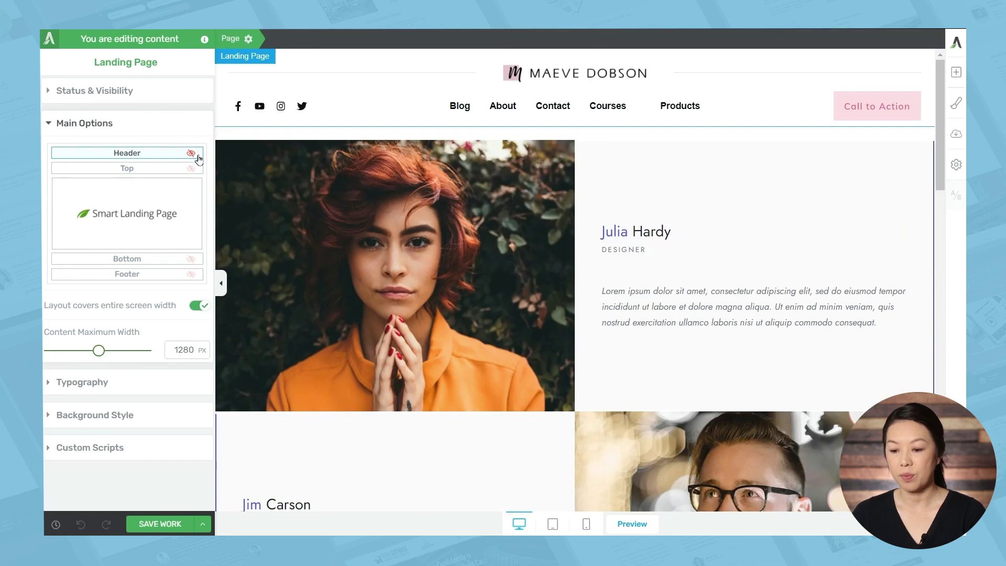
pyautogui.click(191, 168)
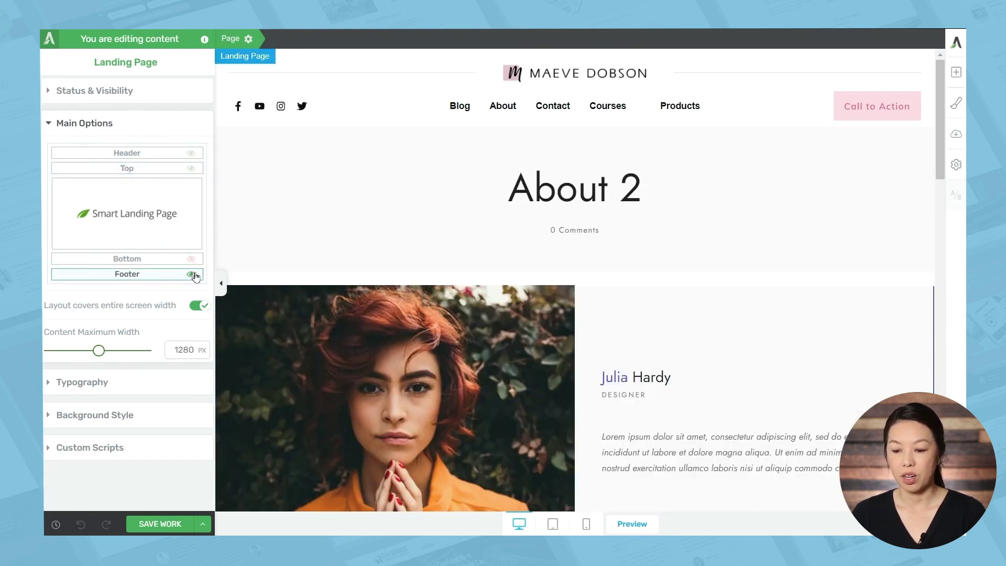
pyautogui.scroll(-15, 550, 304)
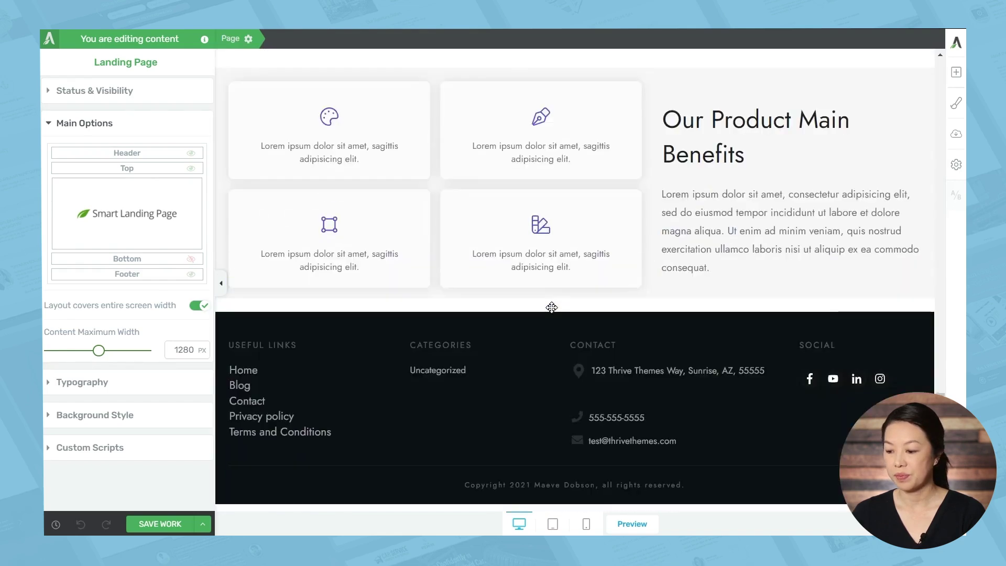
pyautogui.scroll(15, 551, 307)
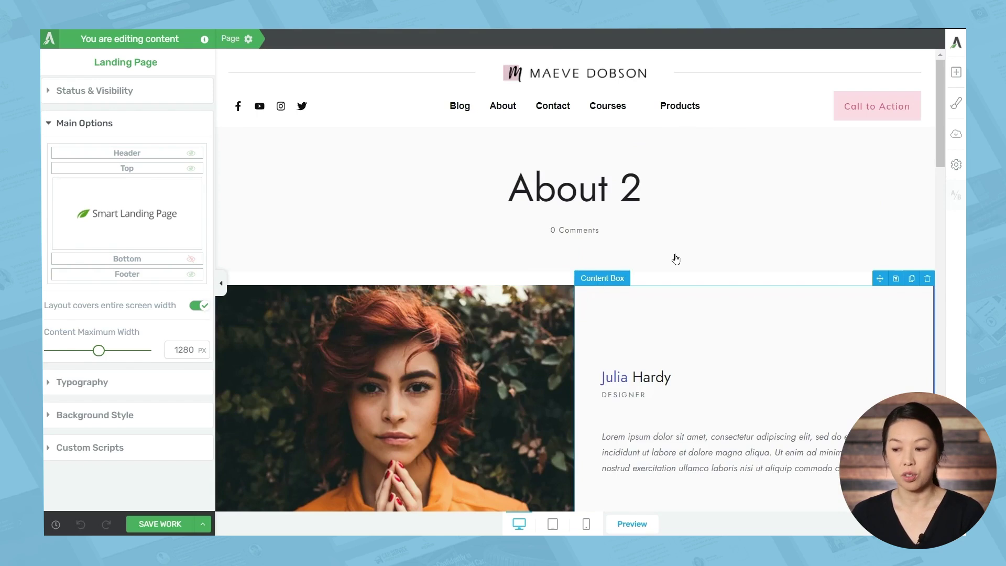
# Change the Main Accent colour to pink #e34d78, then open the All Elements typography editor
pyautogui.click(957, 103)
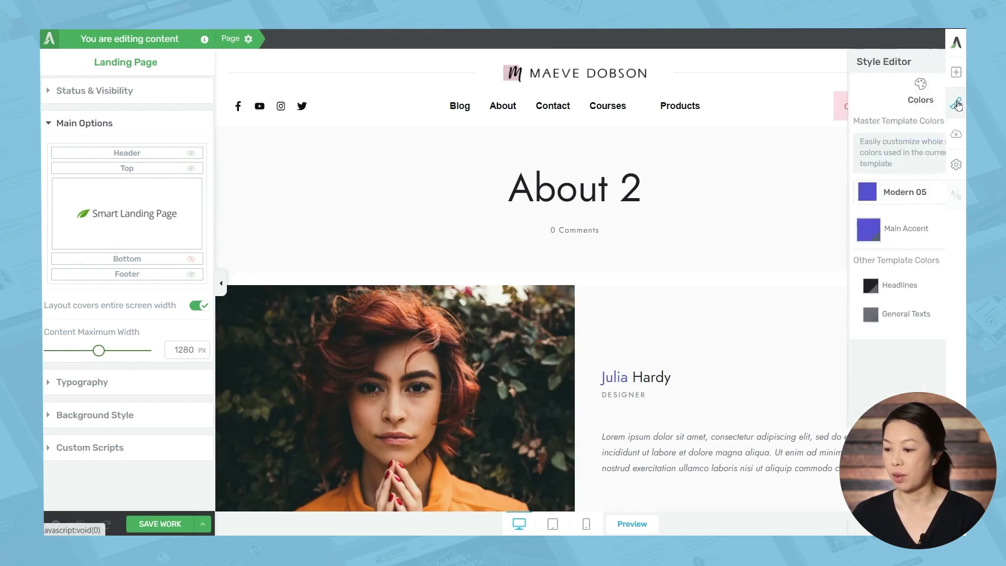
pyautogui.click(819, 230)
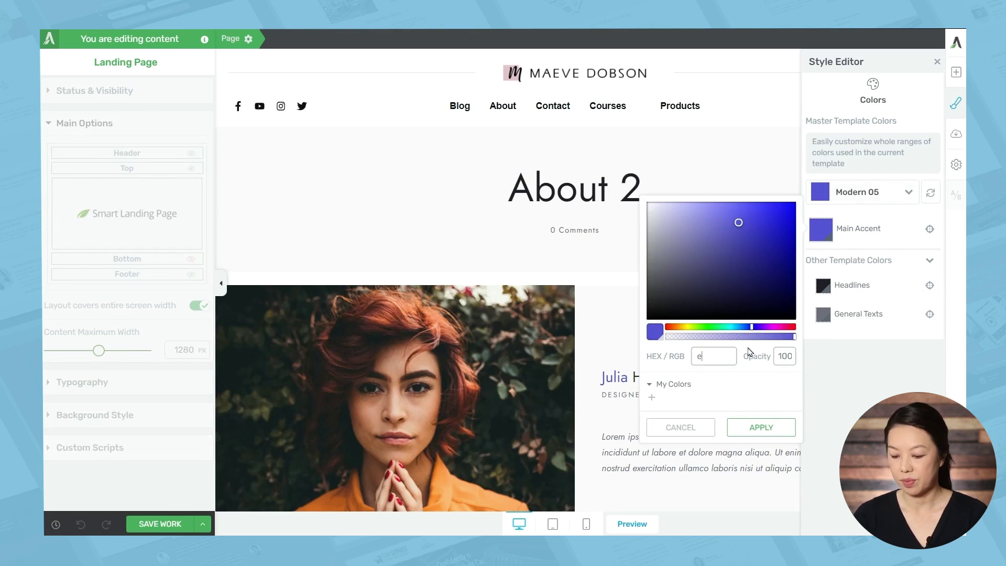
pyautogui.click(780, 429)
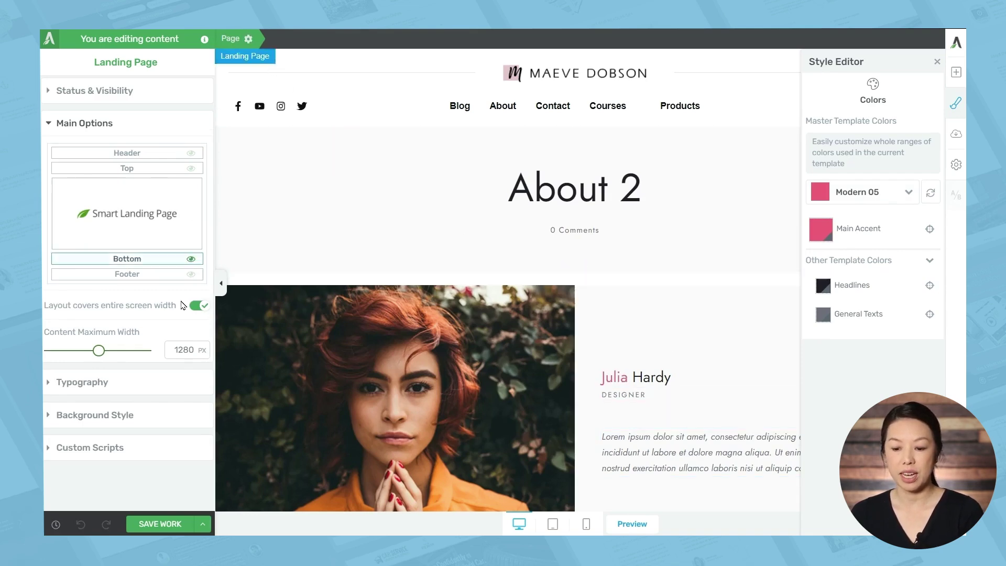
pyautogui.click(118, 384)
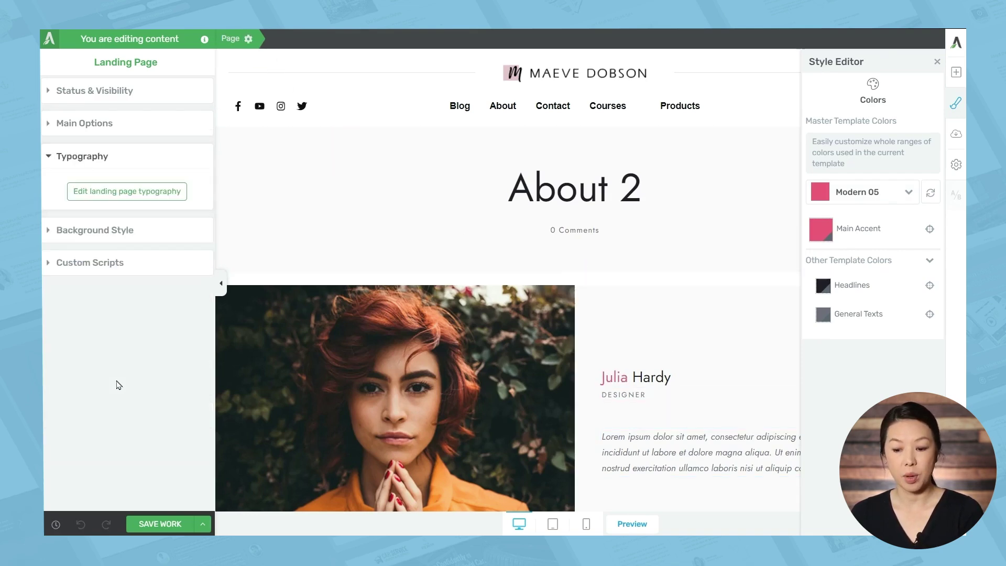
pyautogui.click(138, 193)
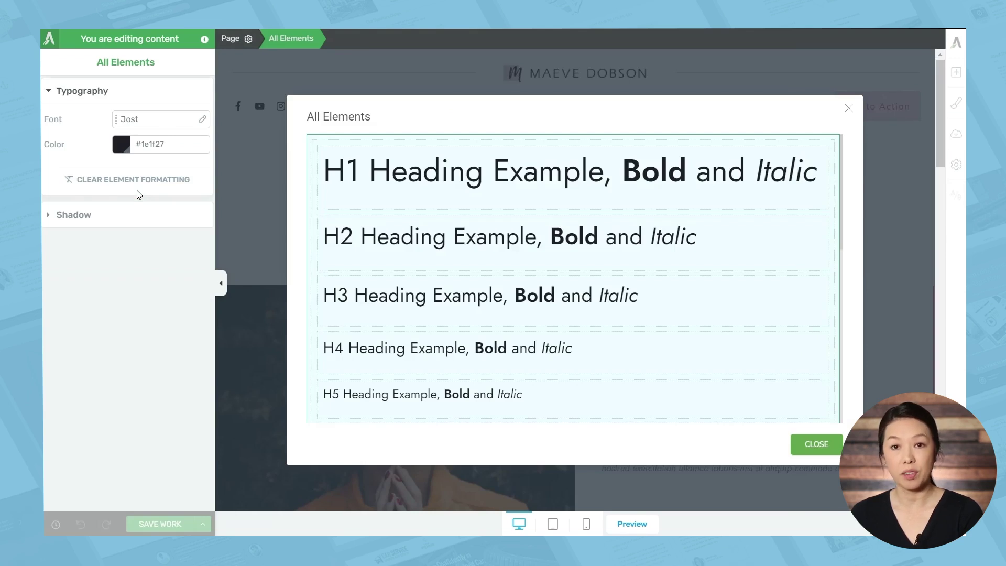
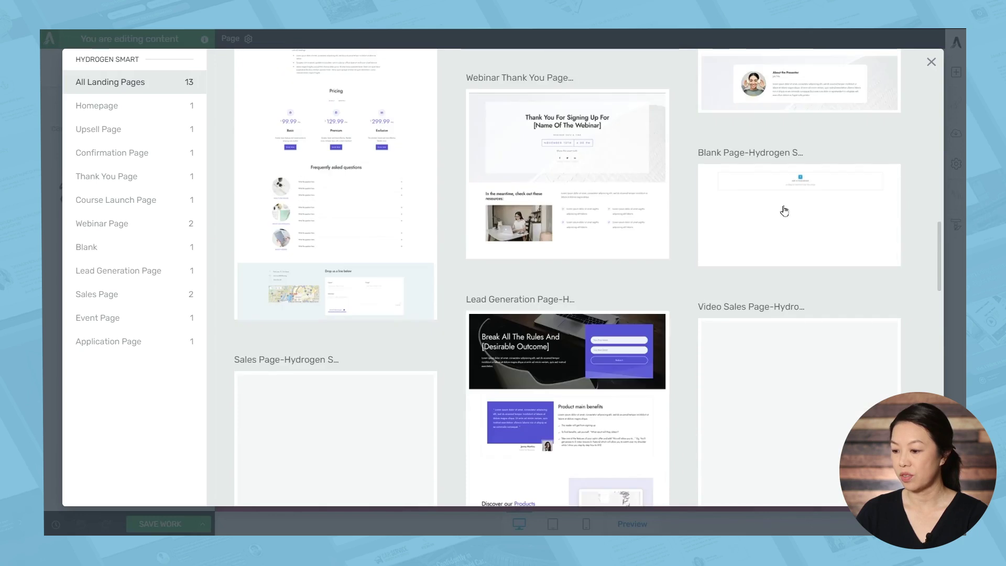
# Choose the Blank Page Hydrogen Smart template from the landing page gallery
pyautogui.click(782, 208)
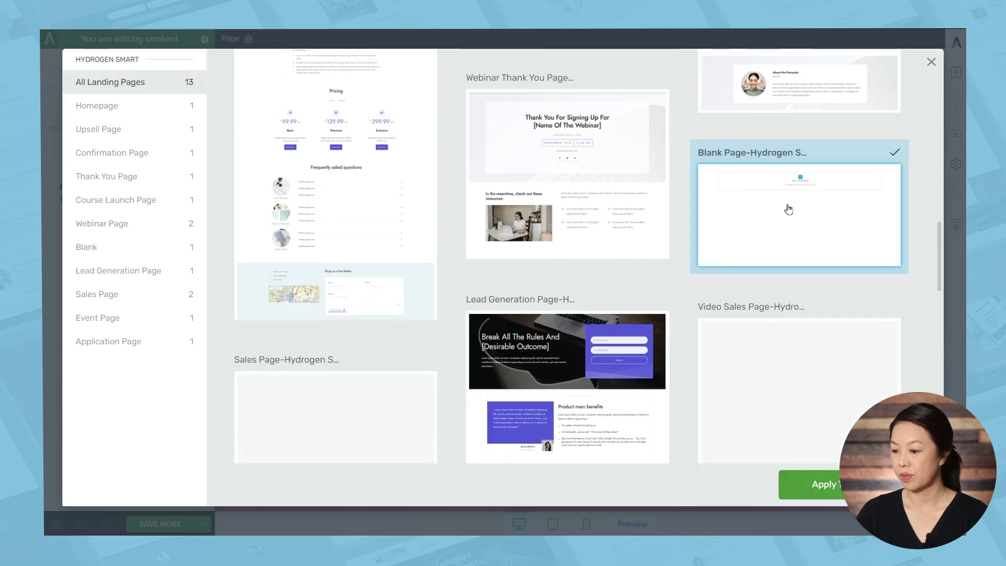
# Apply the blank template and insert the About the Presenter block from the About category
pyautogui.click(837, 487)
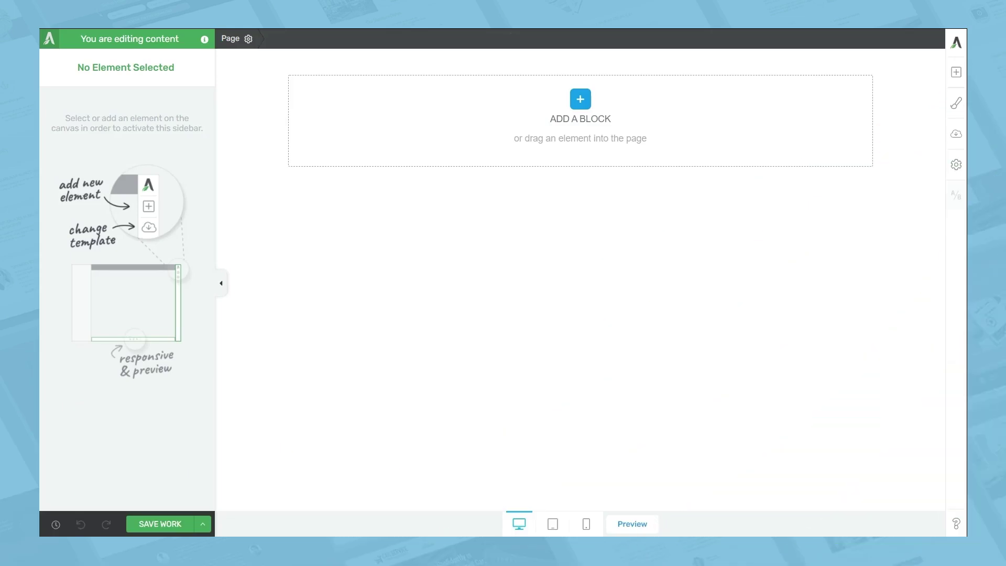
pyautogui.click(588, 99)
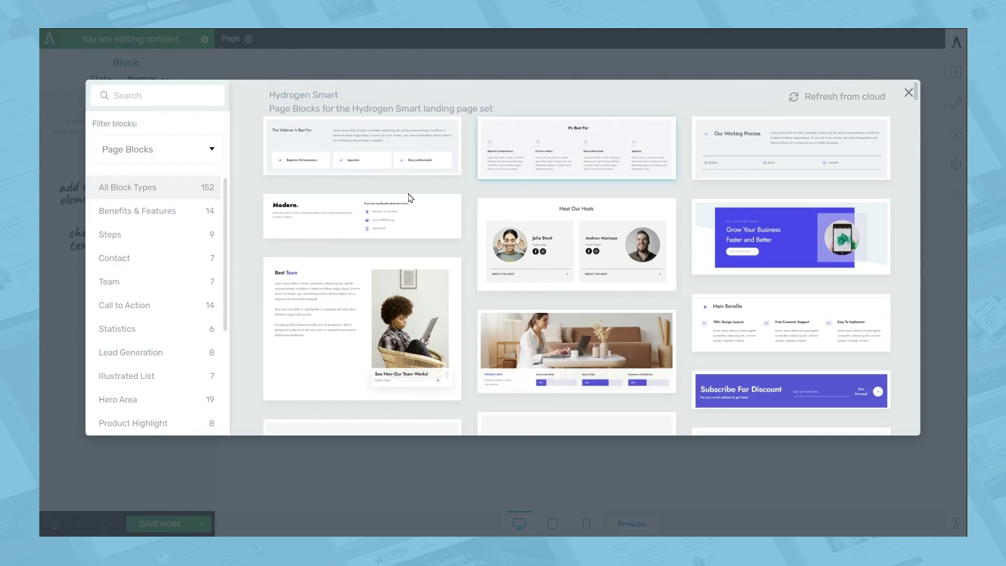
pyautogui.scroll(-3, 192, 291)
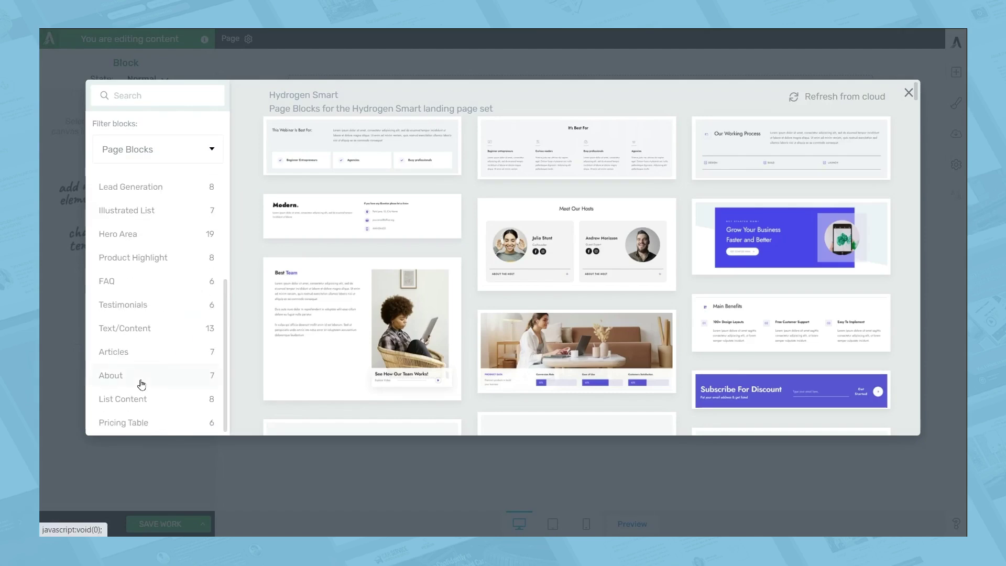
pyautogui.click(139, 376)
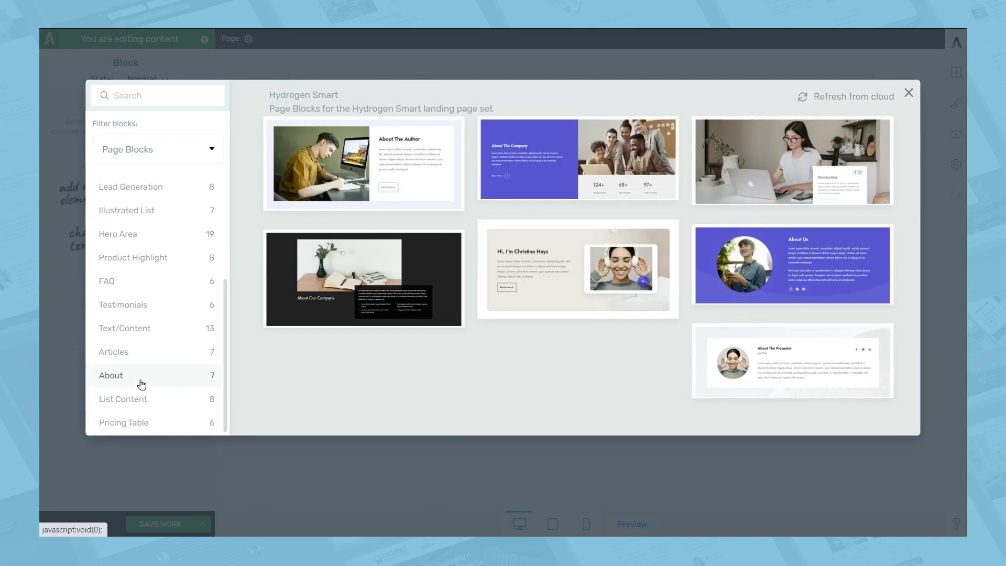
pyautogui.click(791, 368)
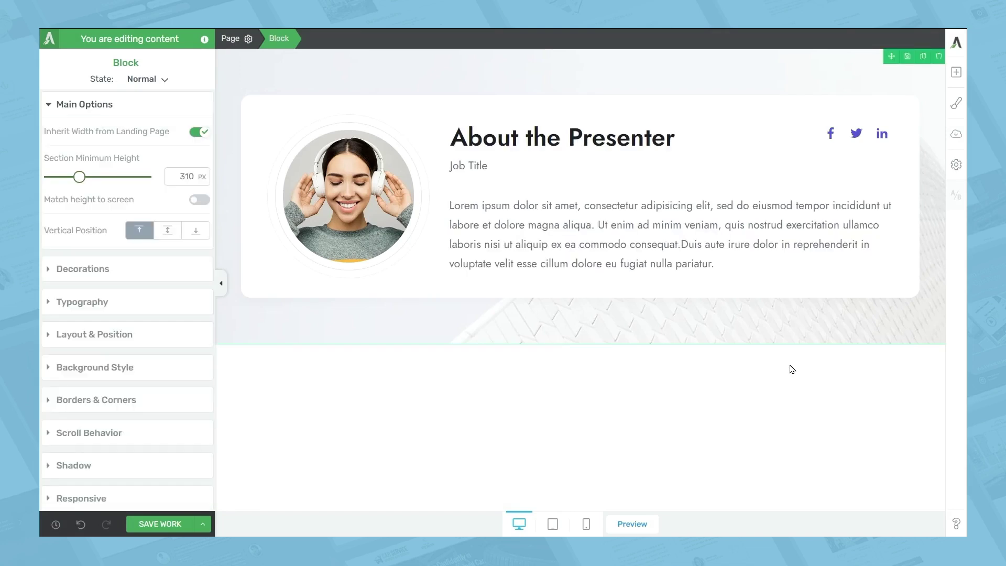
pyautogui.click(955, 104)
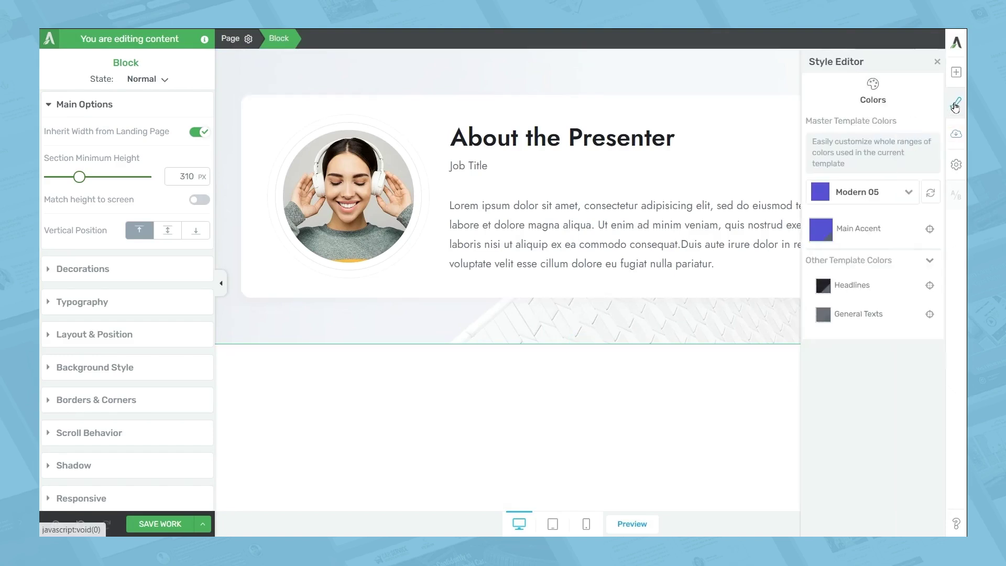
# Change the template's Main Accent colour to pink #e6416e
pyautogui.click(818, 236)
pyautogui.write('#e6416e')
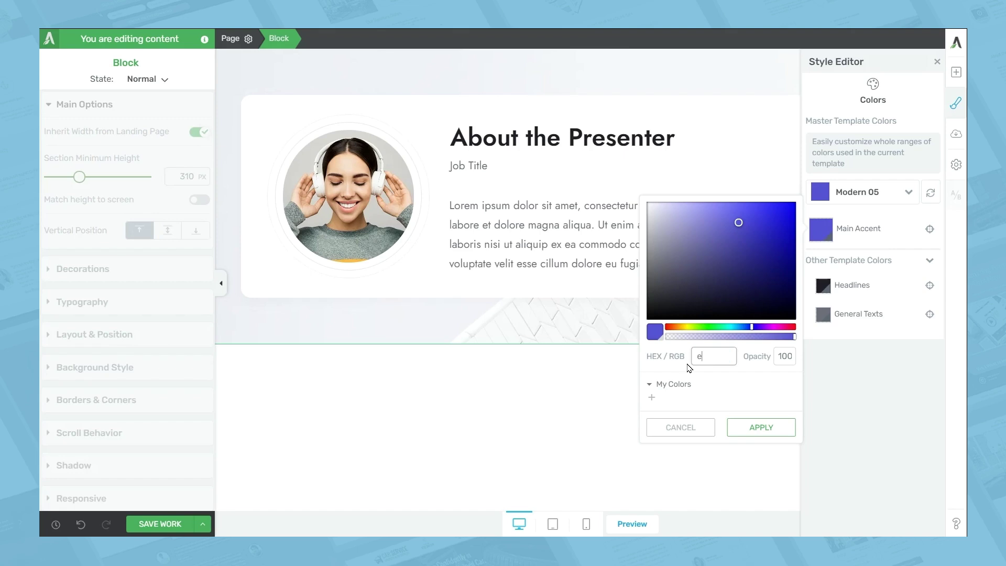
pyautogui.click(760, 426)
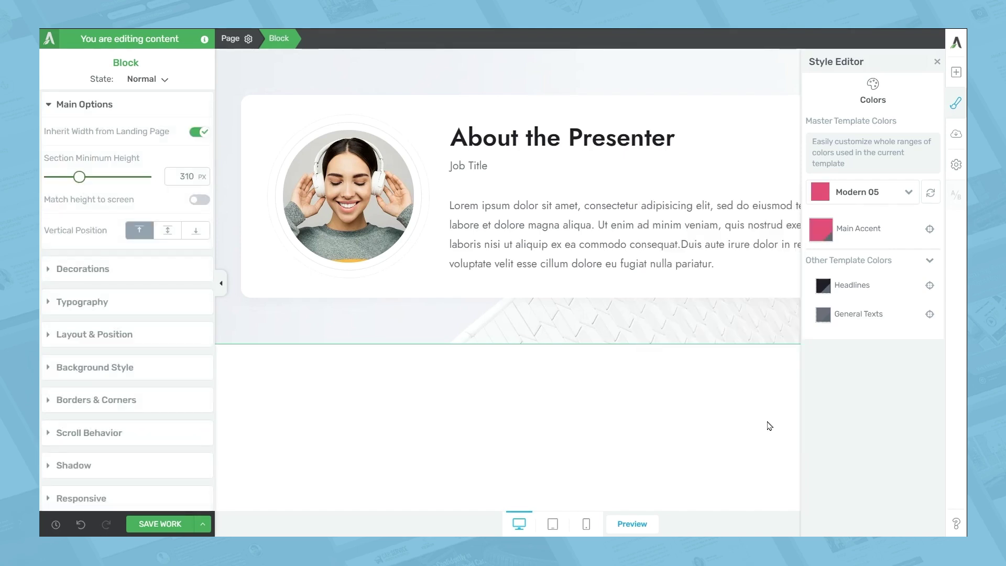
pyautogui.click(937, 62)
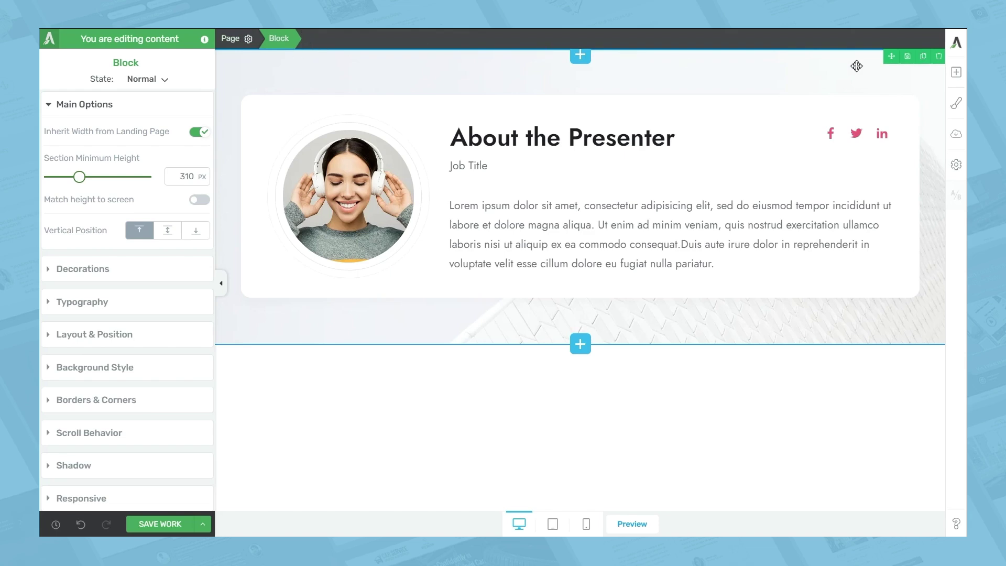
# Save the About the Presenter block as a new template named 'Author bio'
pyautogui.click(907, 58)
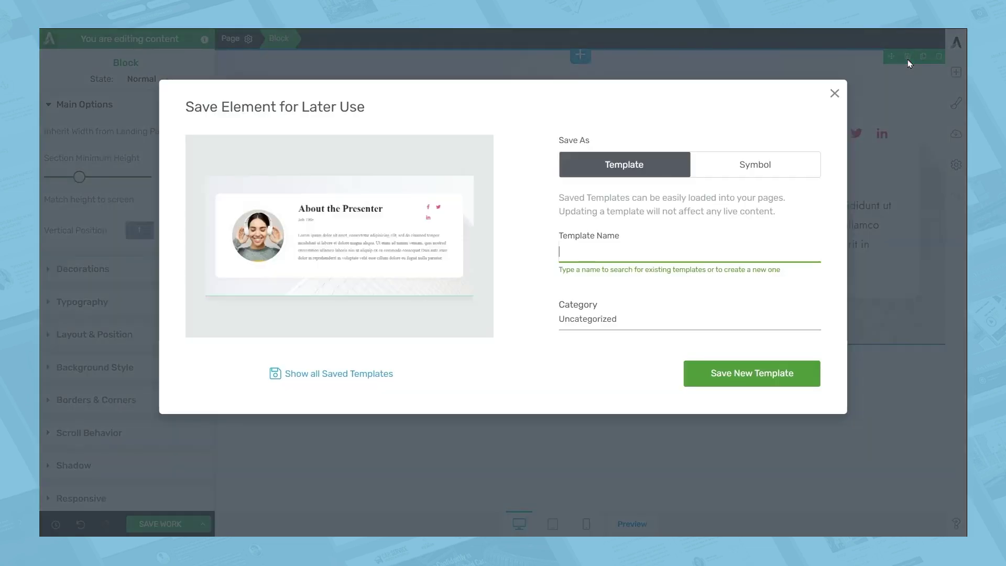
pyautogui.write('Aut')
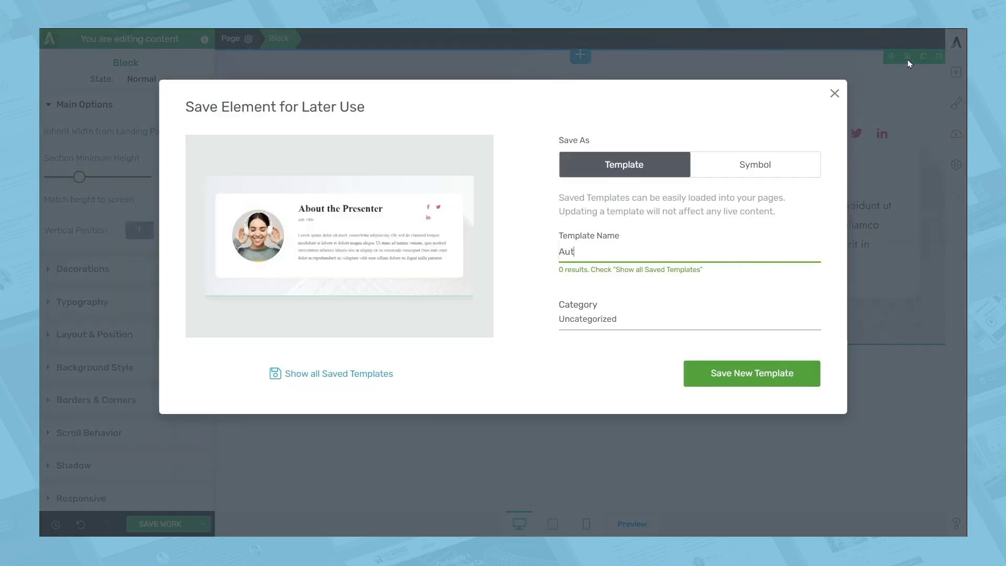
pyautogui.write('hor bio')
pyautogui.click(757, 387)
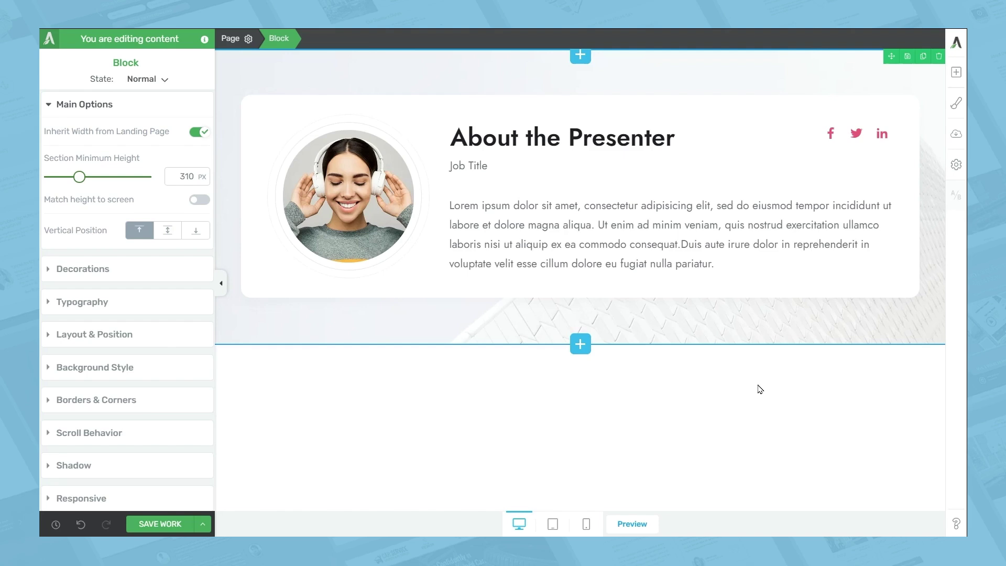
pyautogui.click(583, 351)
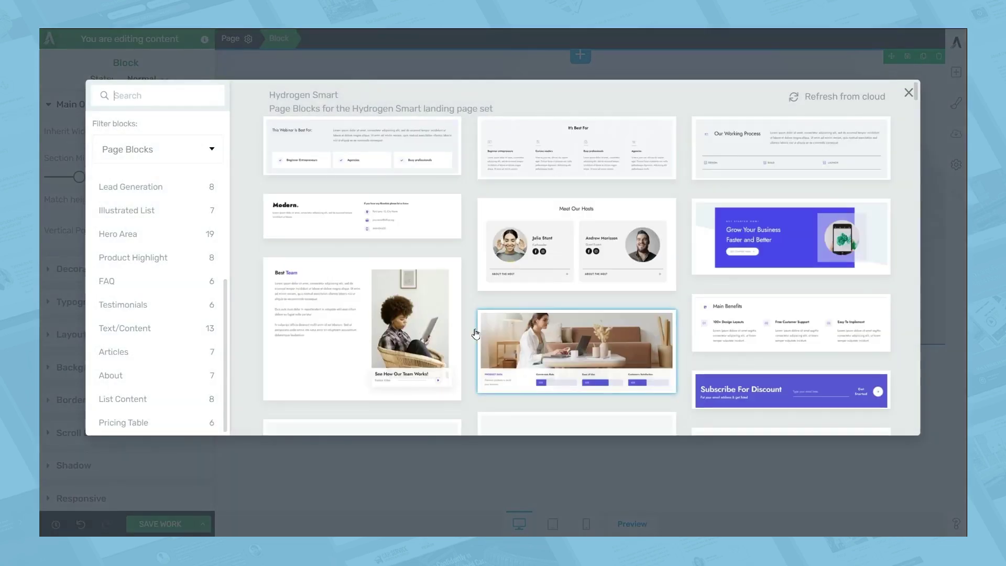
# Add the Lead Generation 'Subscribe For Discount!' sign-up block below the presenter bio
pyautogui.click(150, 187)
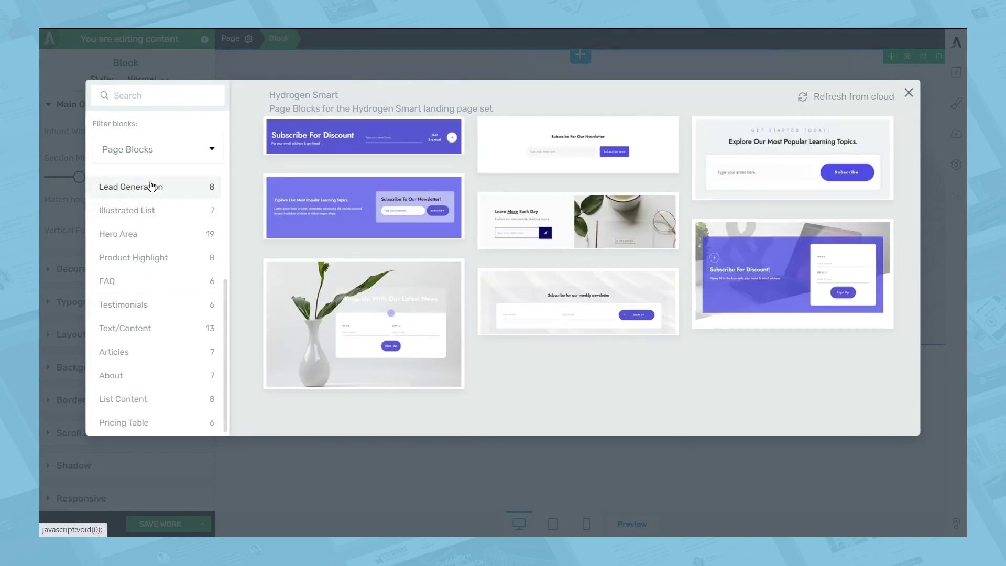
pyautogui.click(760, 303)
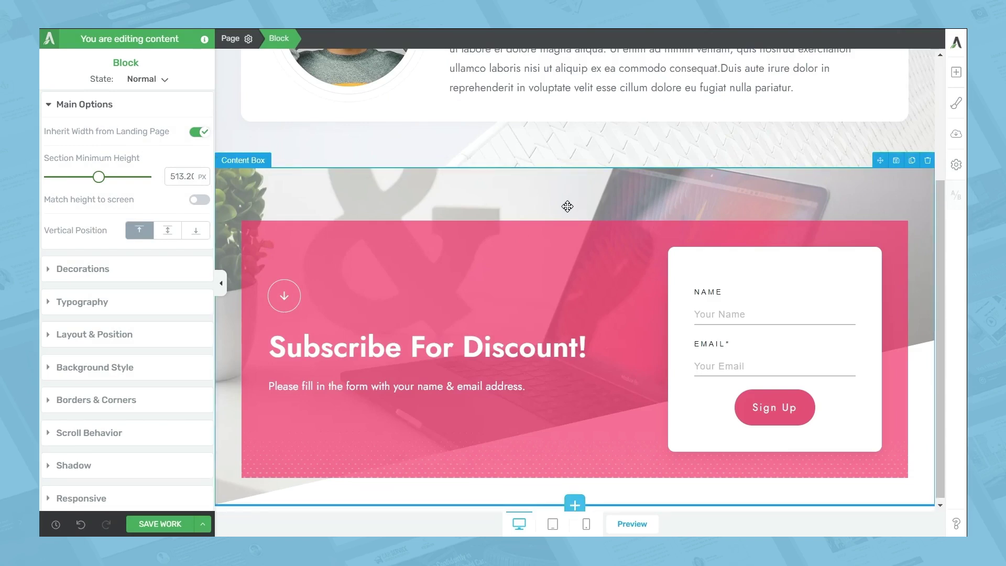
pyautogui.click(896, 160)
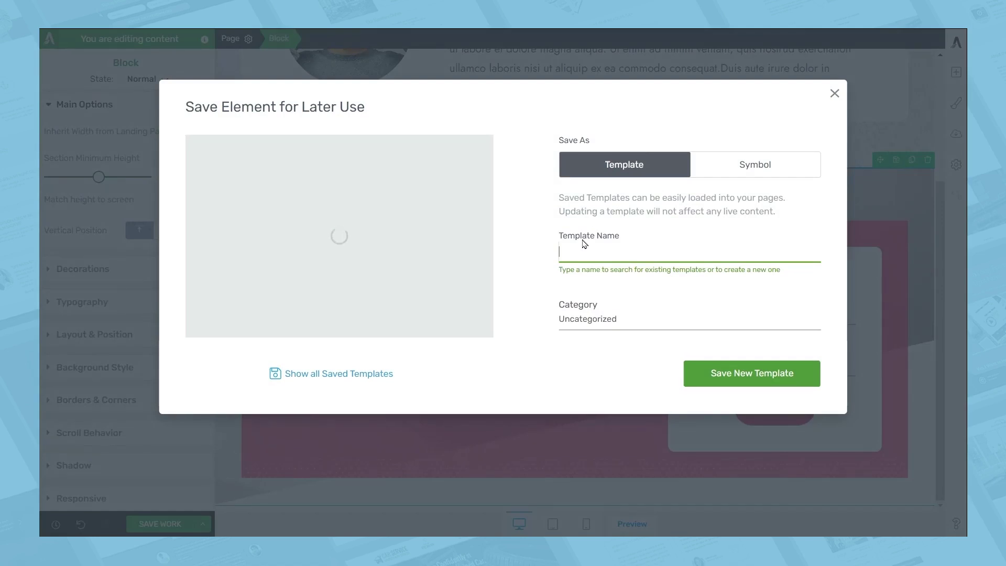
# Save the sign-up block as a new template named 'Lead generation'
pyautogui.write('Lead')
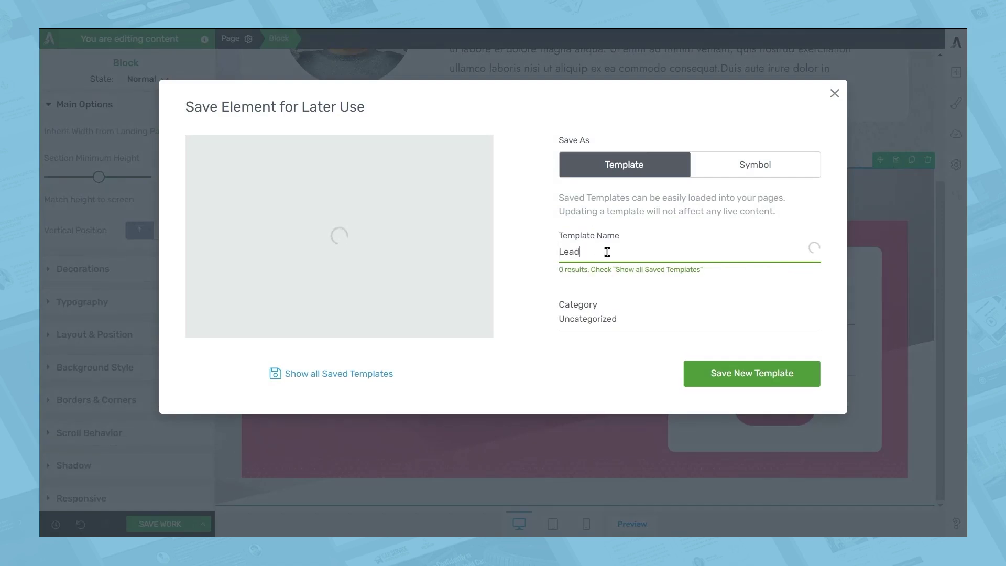
pyautogui.write(' generation')
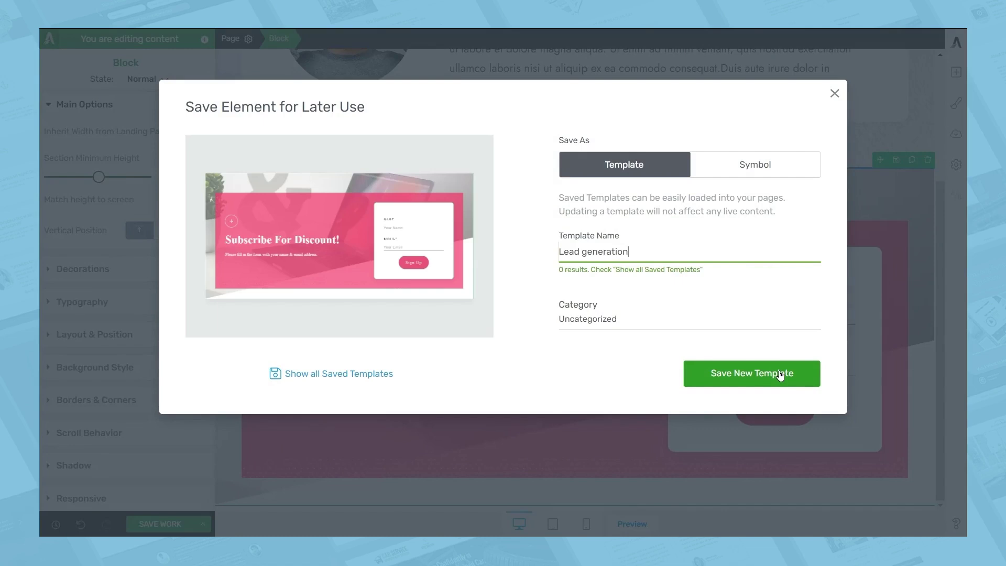
pyautogui.click(779, 374)
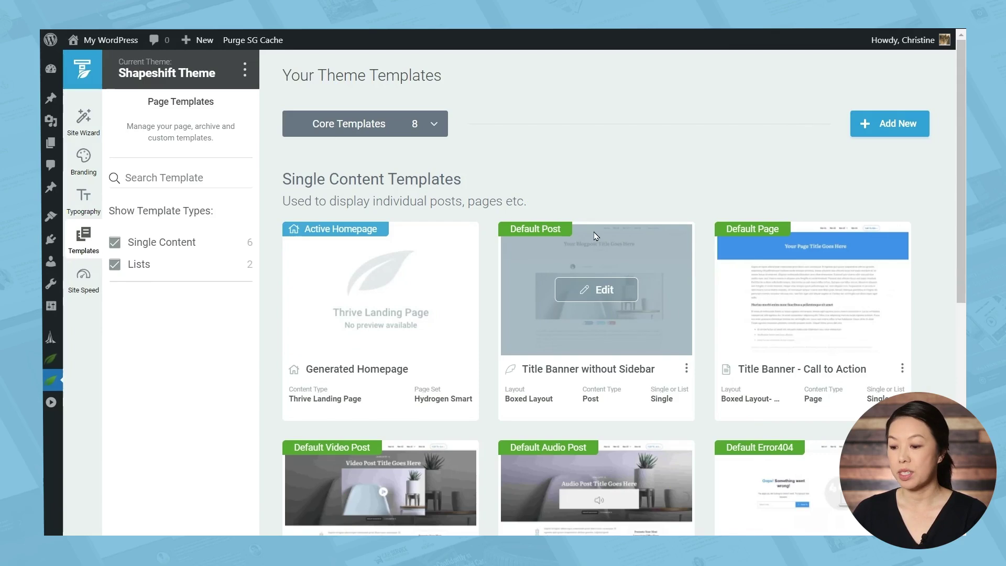
# Edit the Default Post template and delete its old About the Author box
pyautogui.click(616, 288)
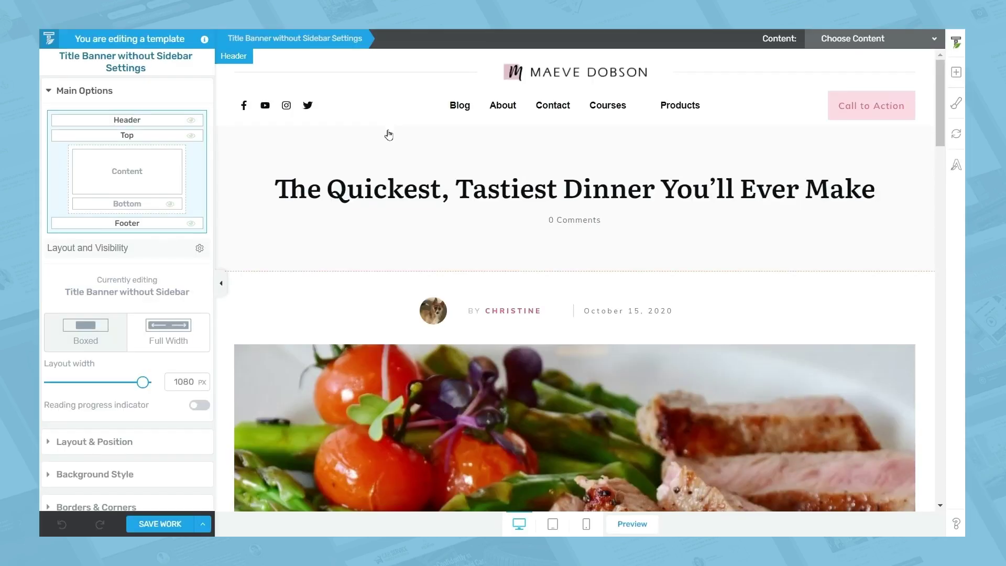
pyautogui.scroll(-15, 391, 130)
pyautogui.scroll(-1, 386, 142)
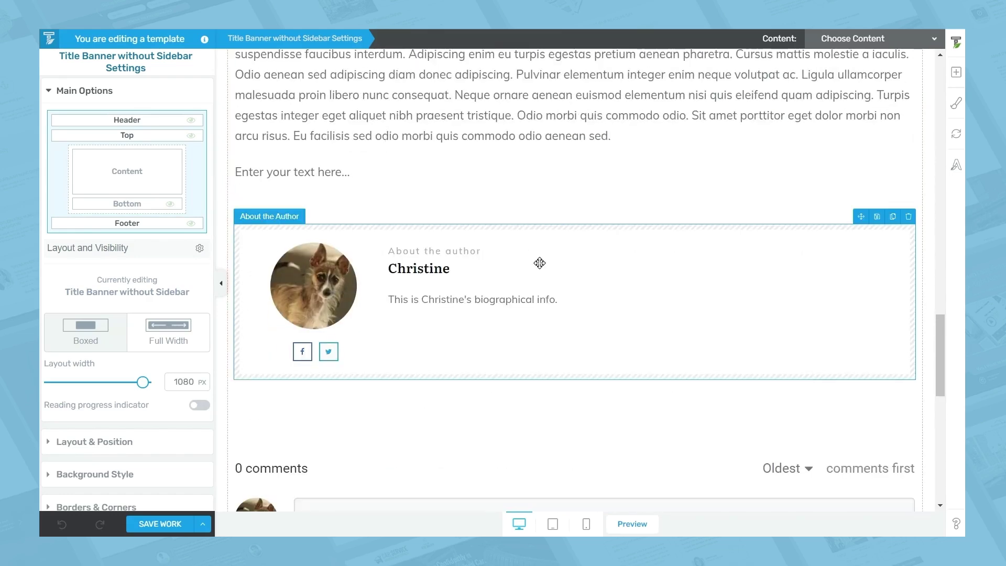
pyautogui.click(909, 217)
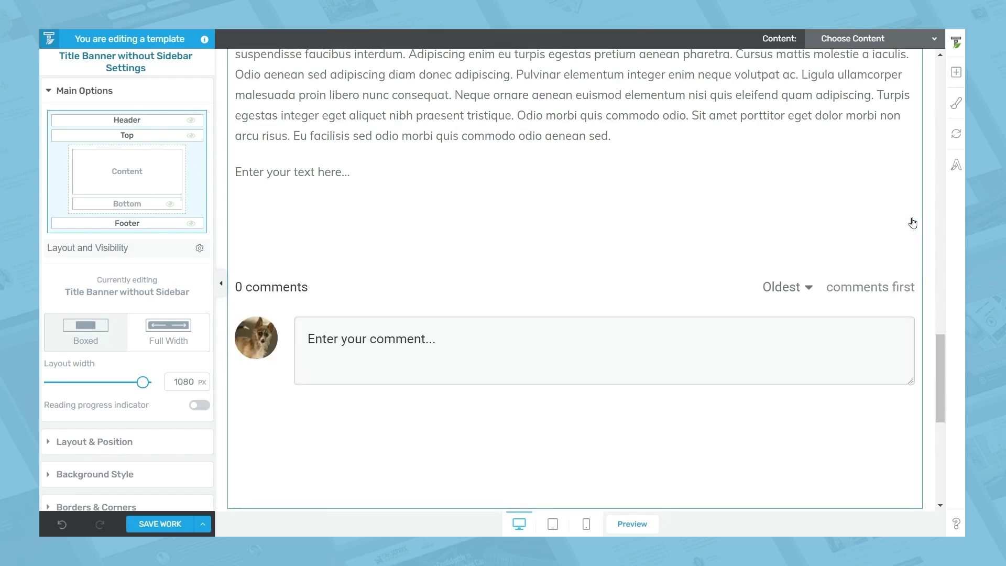
pyautogui.click(912, 223)
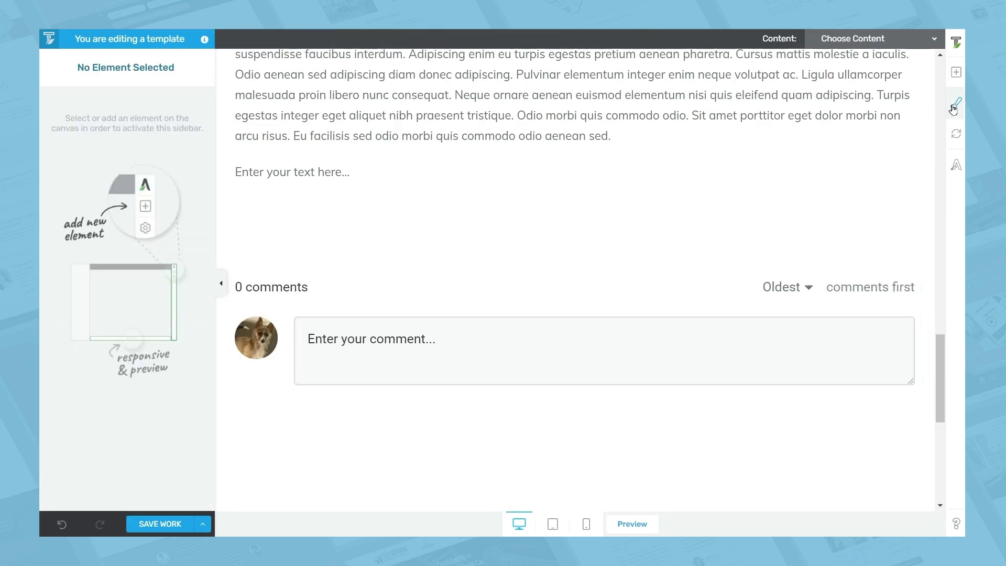
# Insert the saved 'Author bio' template between the post content and the comments
pyautogui.click(956, 73)
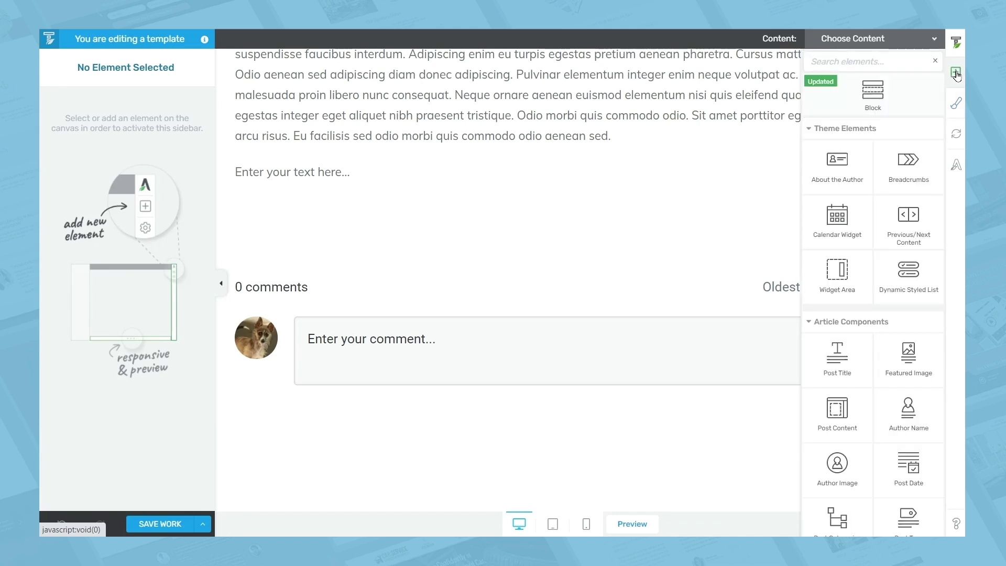
pyautogui.click(873, 62)
pyautogui.write('templ')
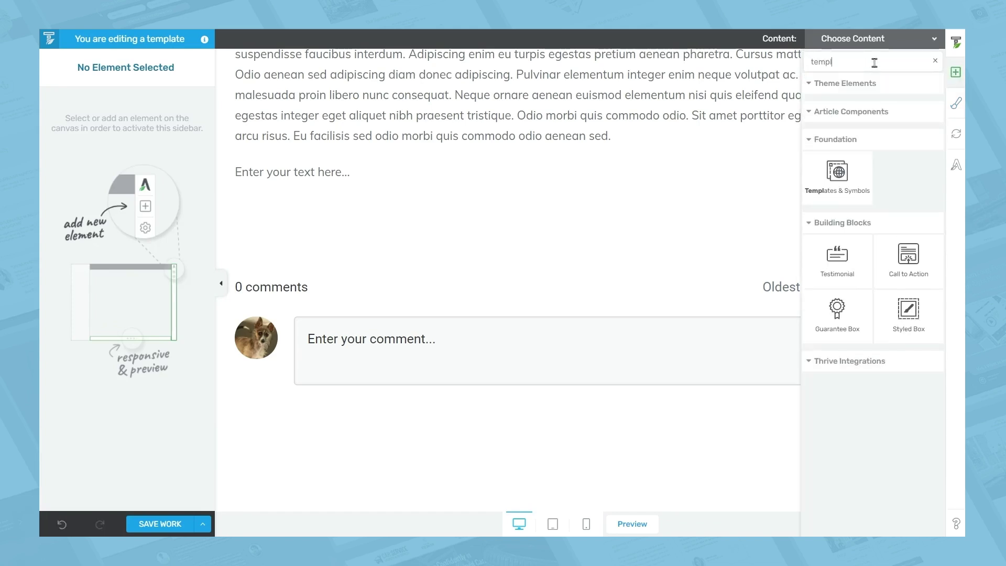
pyautogui.moveTo(837, 173); pyautogui.dragTo(466, 235)
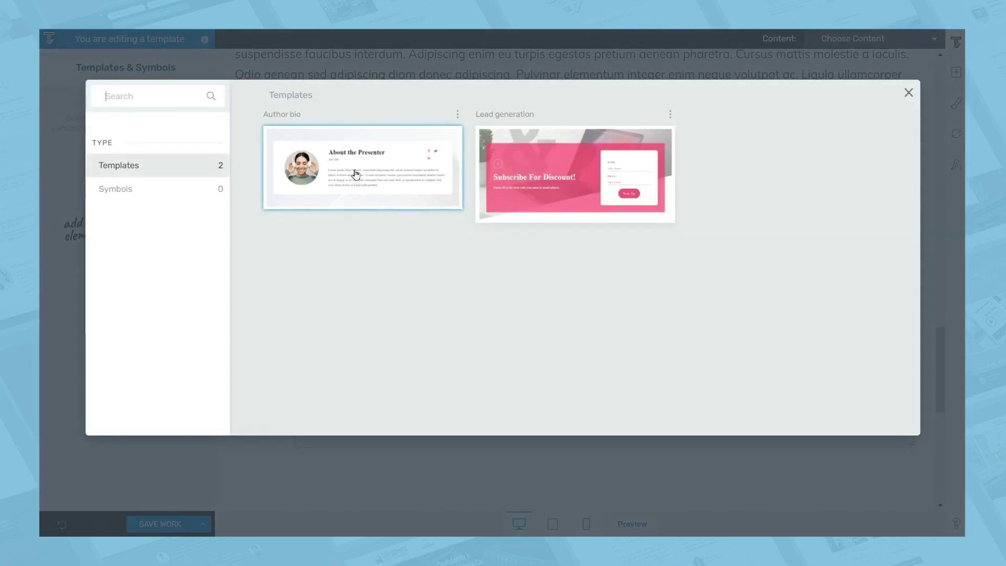
pyautogui.click(355, 174)
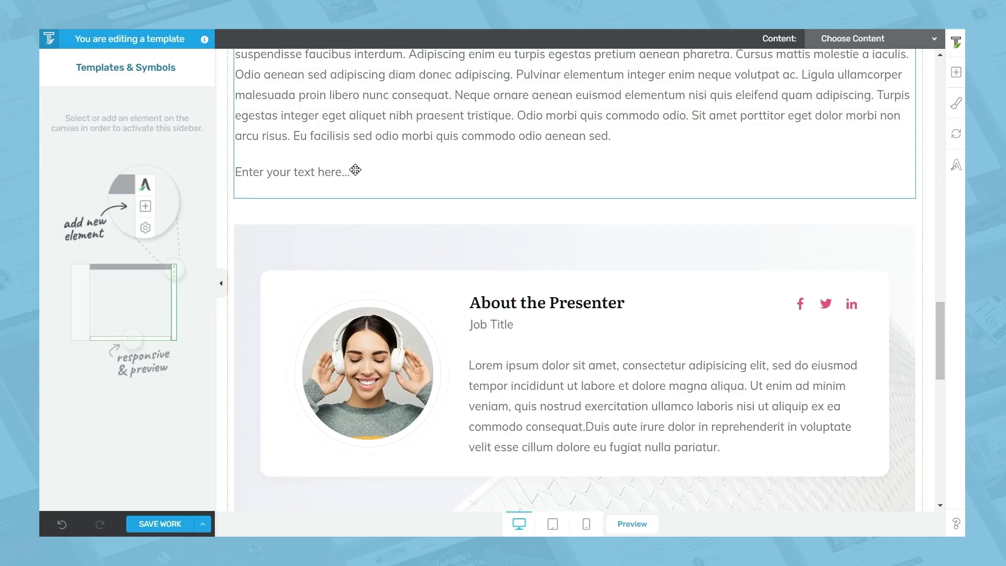
pyautogui.scroll(-3, 355, 170)
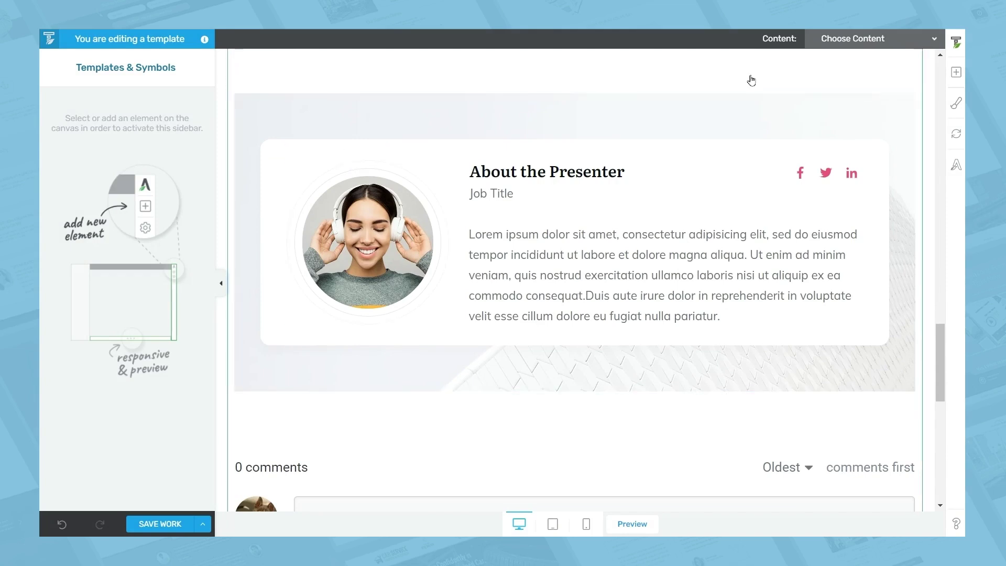
pyautogui.click(955, 73)
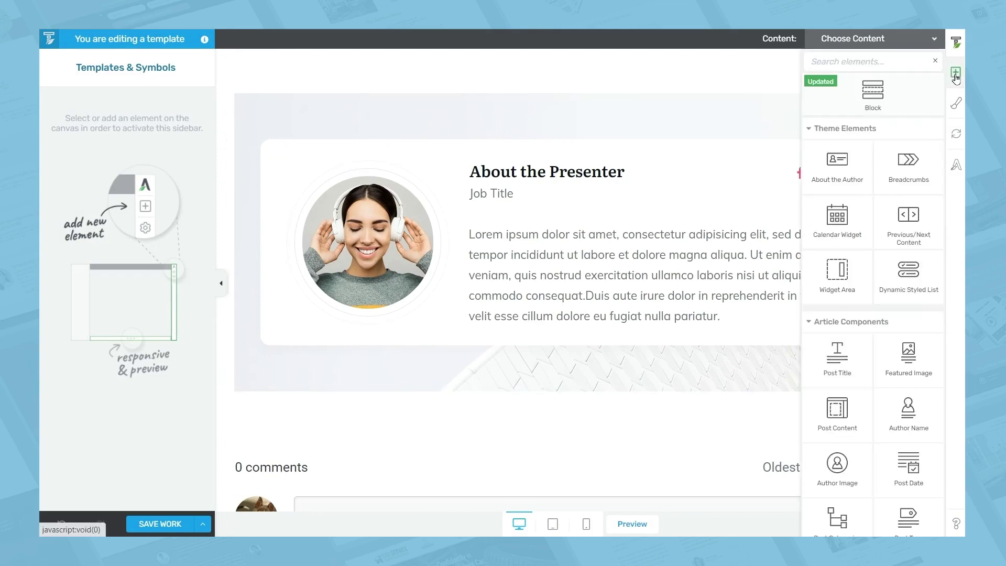
# Replace the bio's presenter photo with the dynamic Author Image element
pyautogui.scroll(-3, 838, 273)
pyautogui.moveTo(837, 340); pyautogui.dragTo(352, 241)
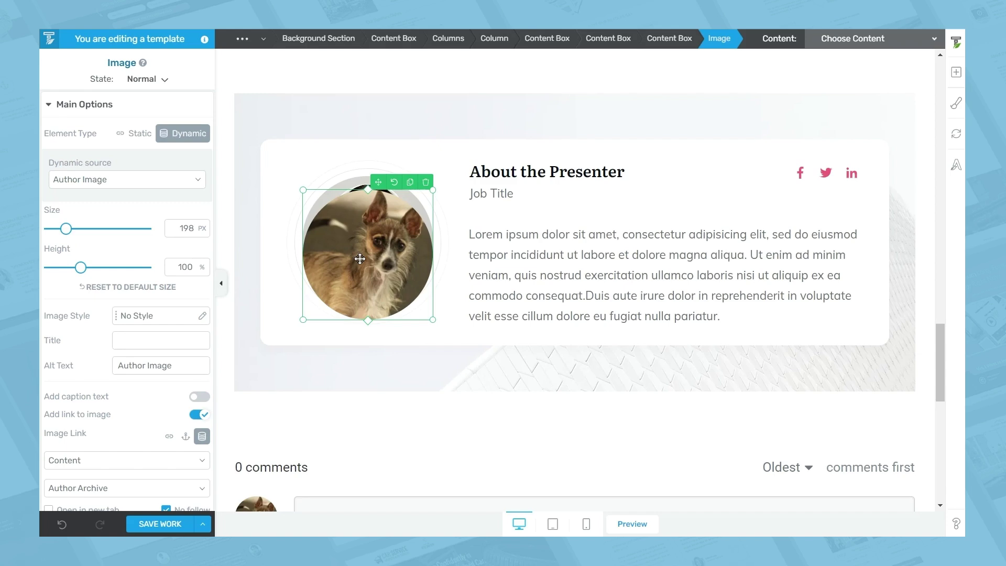
# Reduce the author image's top margin from 20 to 0 px
pyautogui.click(85, 107)
pyautogui.click(105, 170)
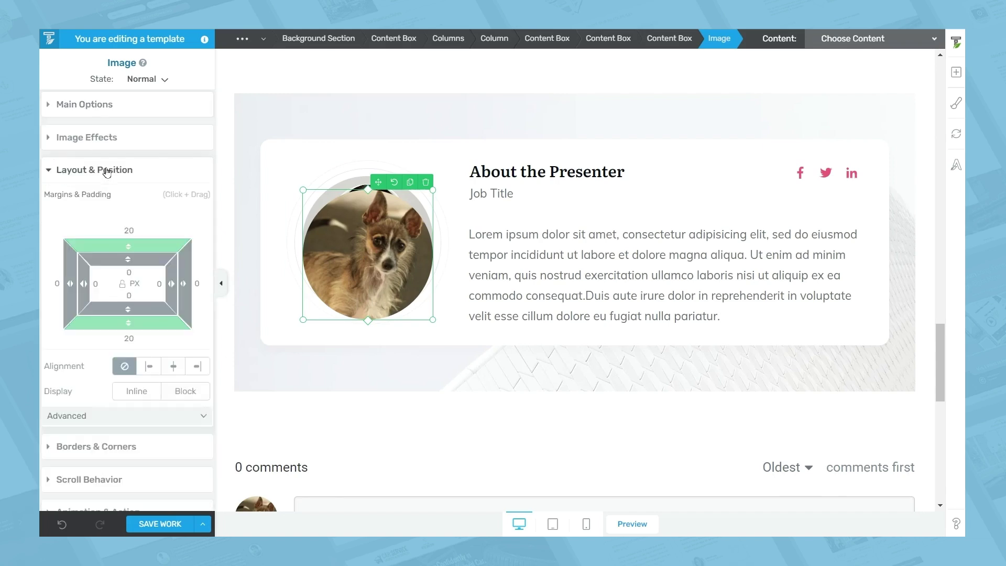
pyautogui.click(148, 233)
pyautogui.write('0')
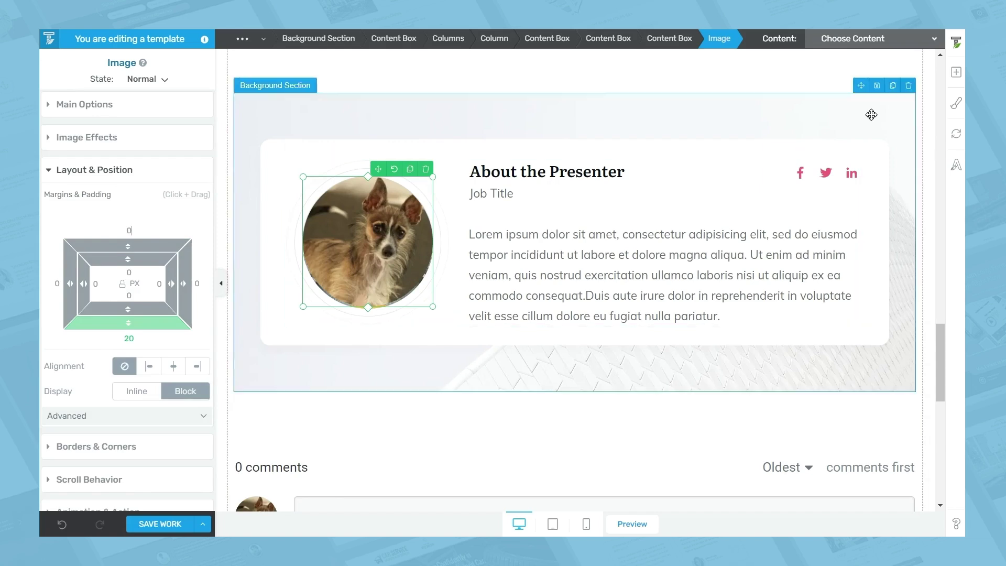
pyautogui.click(955, 74)
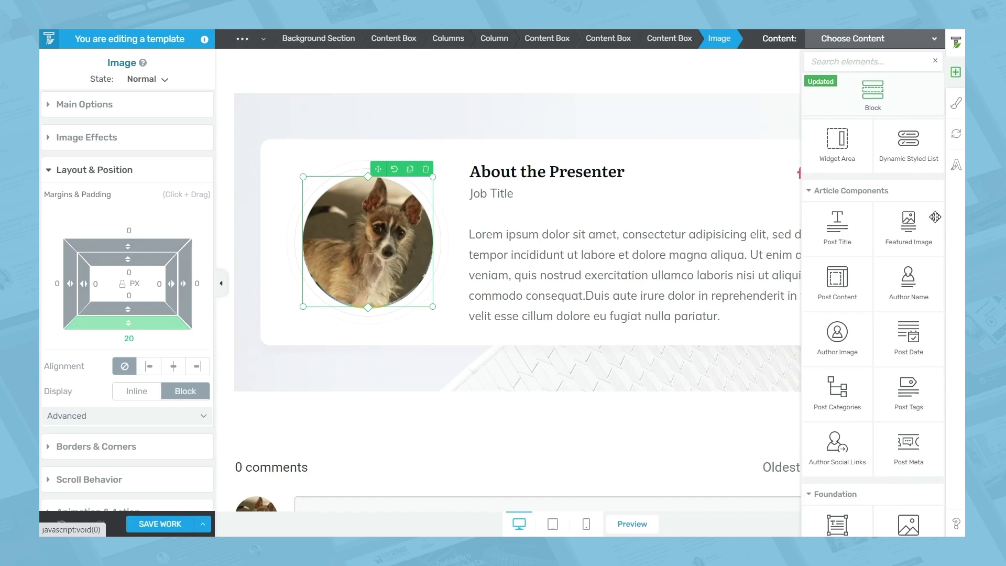
# Add the dynamic Author Name to the bio card in place of the Job Title text
pyautogui.moveTo(913, 270)
pyautogui.mouseDown()
pyautogui.moveTo(730, 253)
pyautogui.moveTo(517, 198)
pyautogui.moveTo(512, 181)
pyautogui.mouseUp()
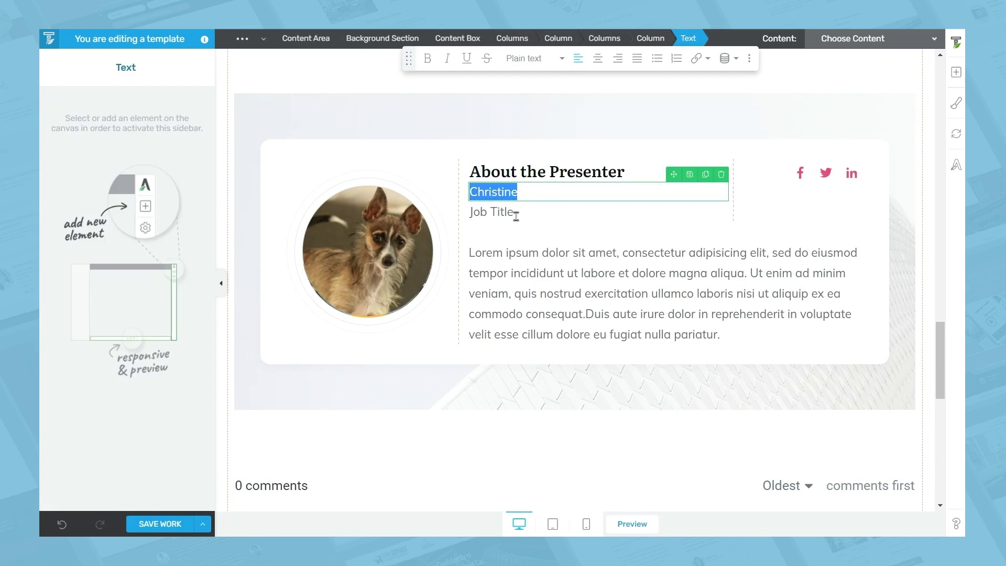
pyautogui.click(691, 215)
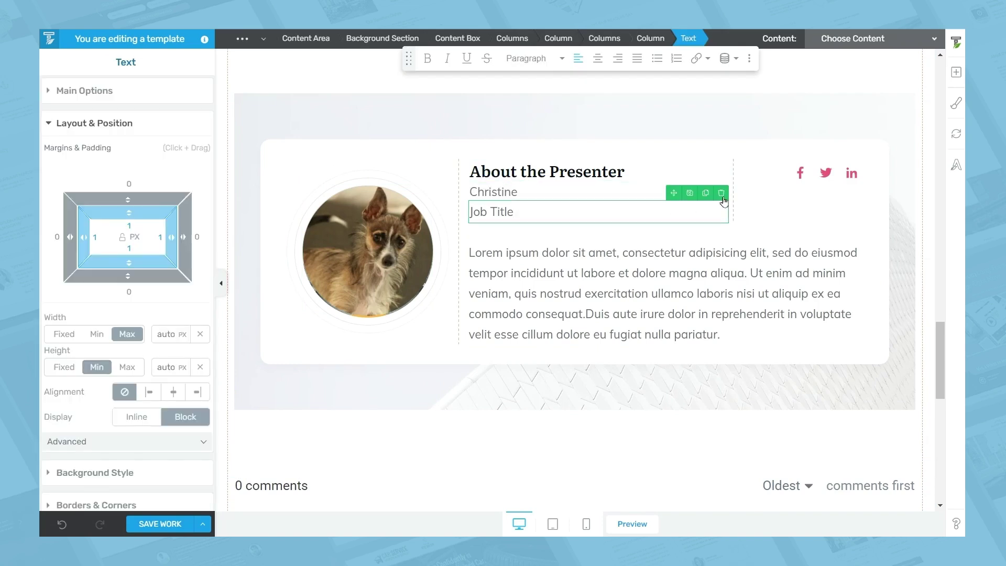
pyautogui.click(722, 195)
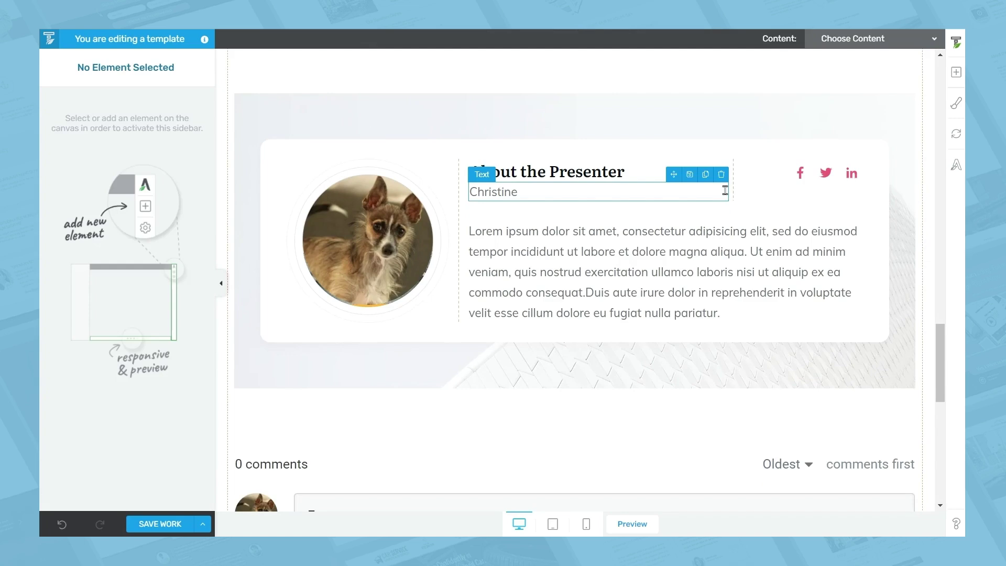
# Replace the small social icons with Author Social Links and widen the column to fit one row
pyautogui.click(955, 74)
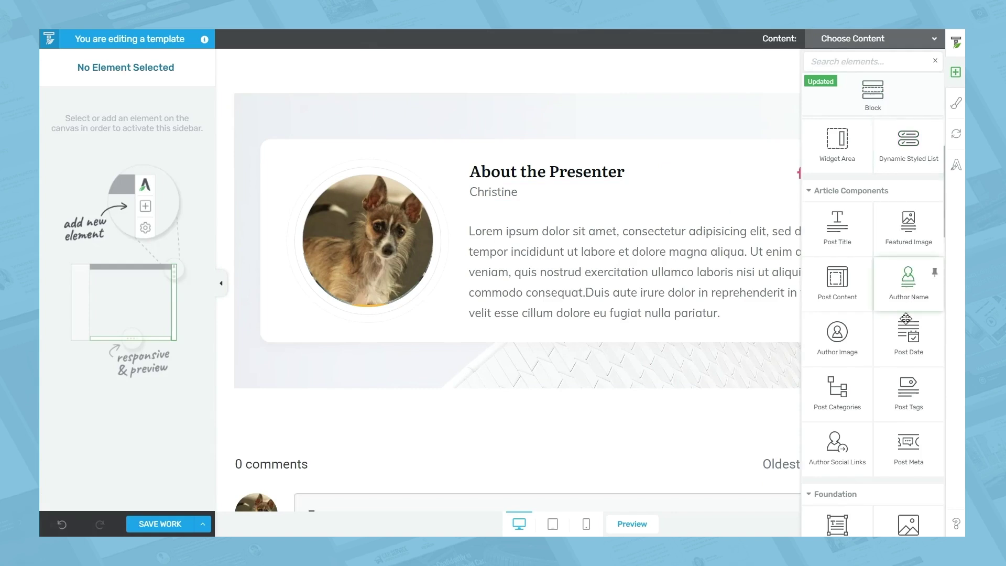
pyautogui.moveTo(834, 444); pyautogui.dragTo(805, 165)
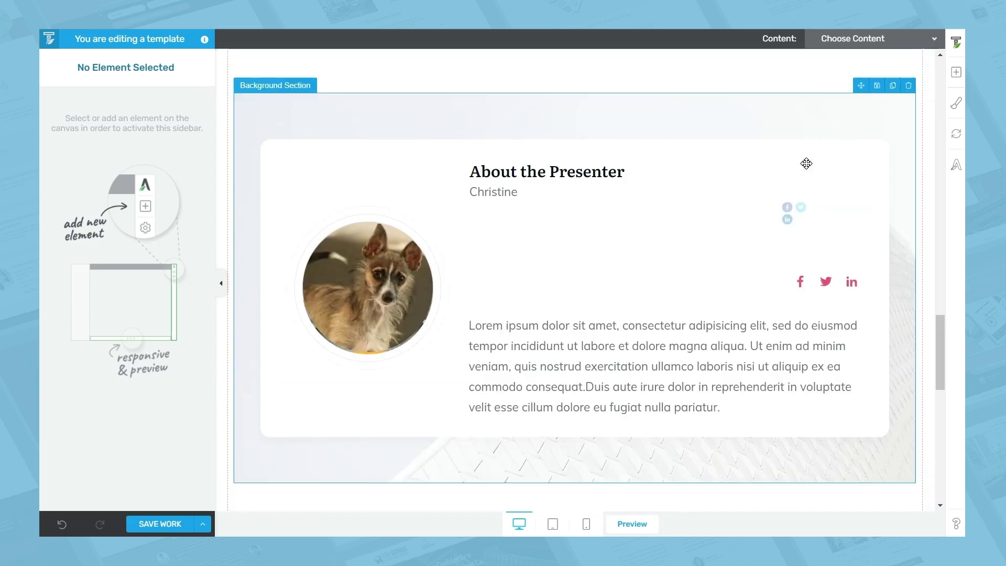
pyautogui.click(833, 282)
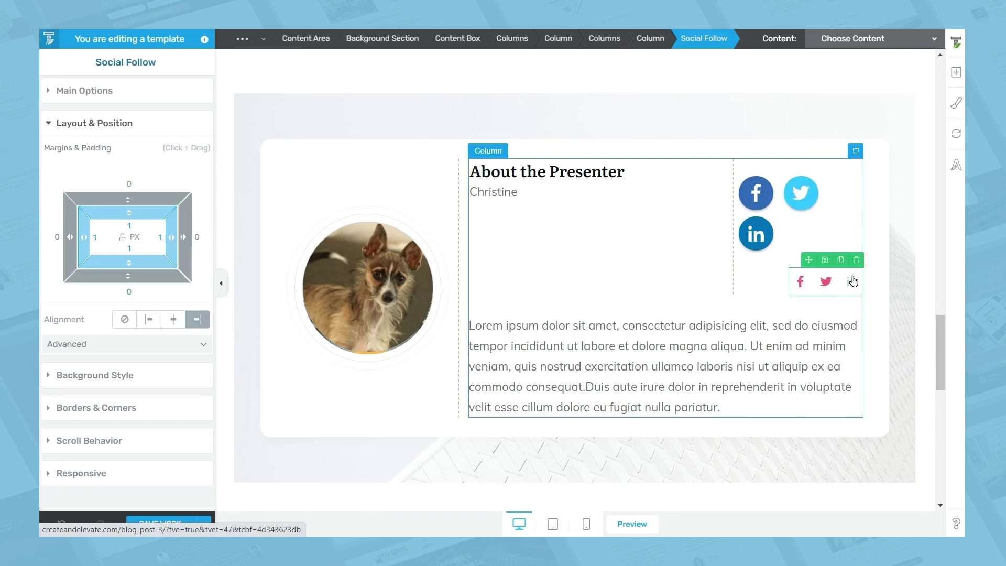
pyautogui.moveTo(854, 273); pyautogui.dragTo(855, 271)
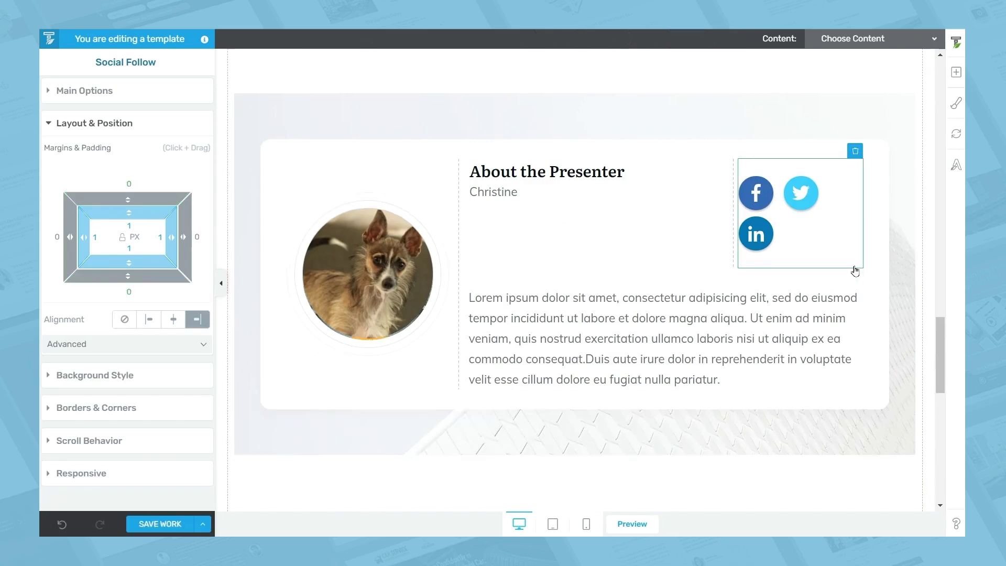
pyautogui.click(732, 206)
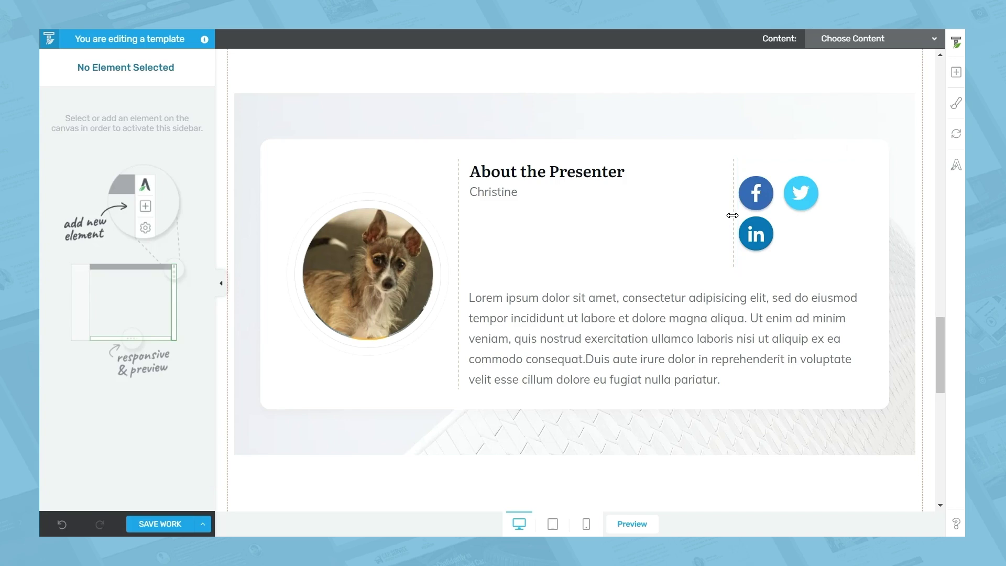
pyautogui.moveTo(733, 214); pyautogui.dragTo(674, 208)
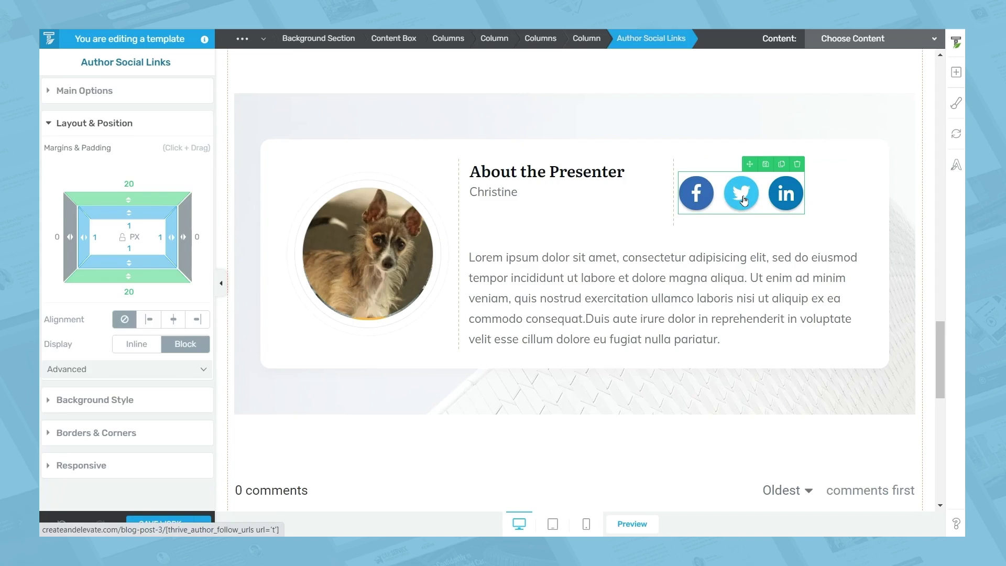
pyautogui.click(108, 97)
pyautogui.click(139, 120)
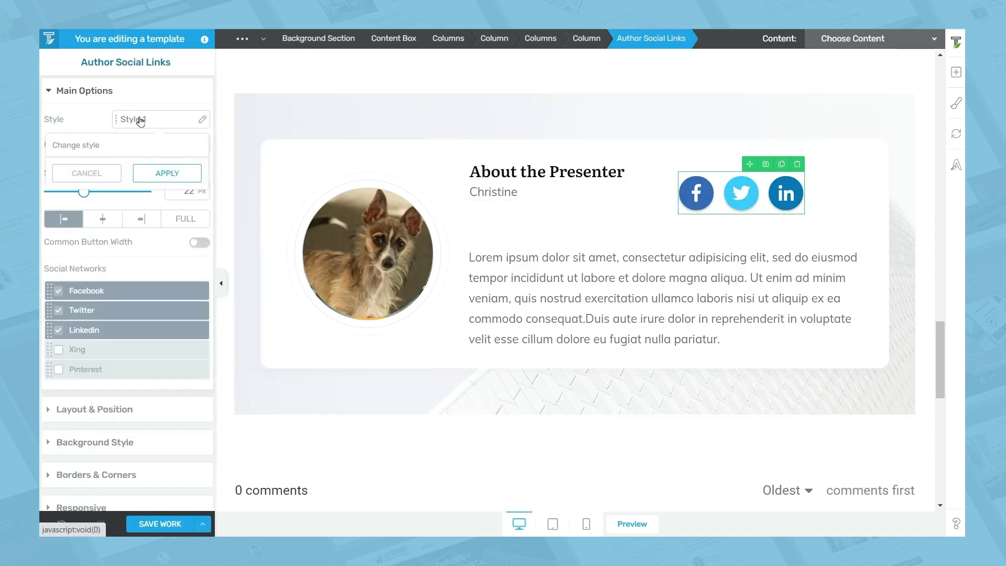
pyautogui.click(137, 148)
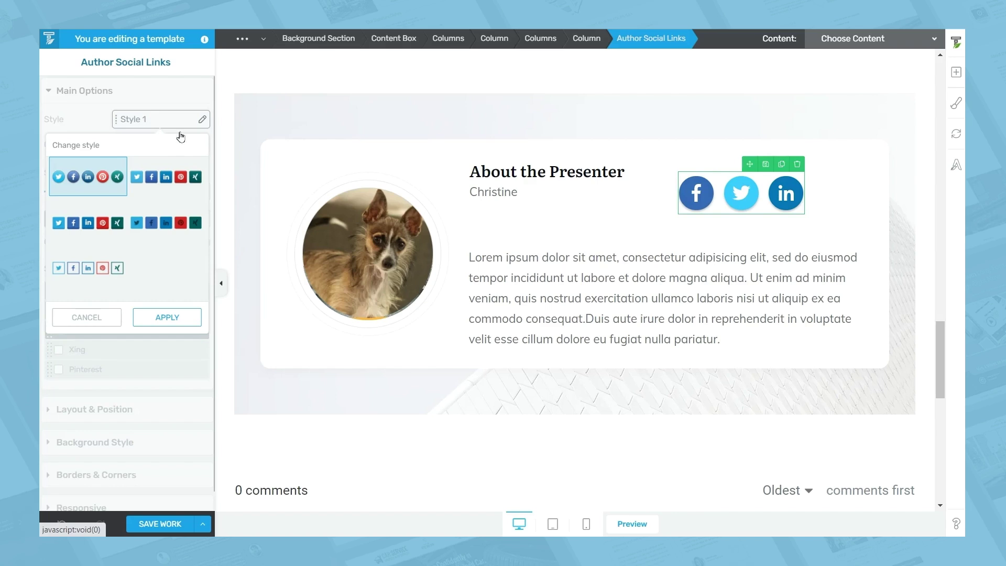
pyautogui.click(724, 336)
pyautogui.moveTo(740, 340); pyautogui.dragTo(461, 247)
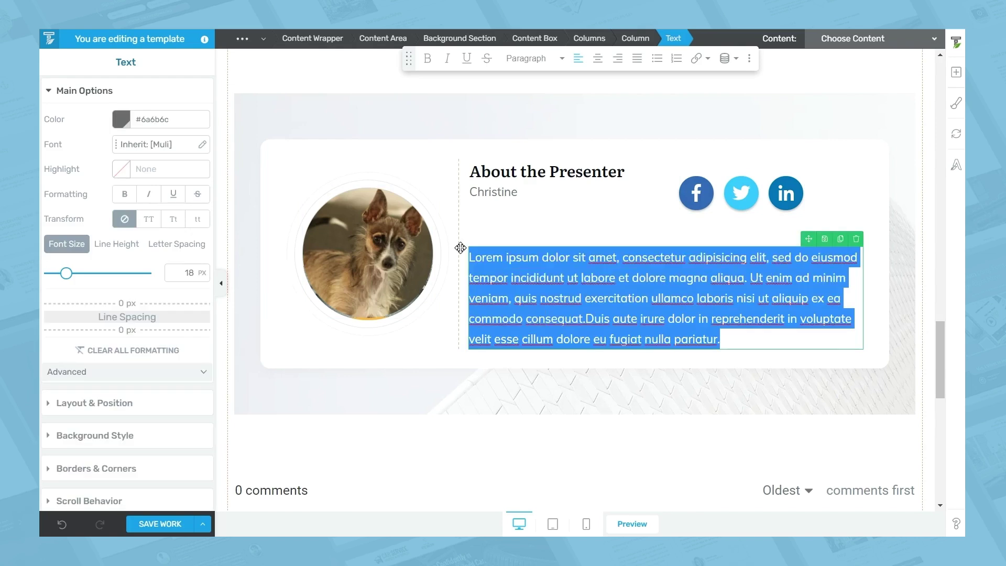
# Swap the Lorem ipsum placeholder for dynamic Post > Author bio text
pyautogui.press('BackSpace')
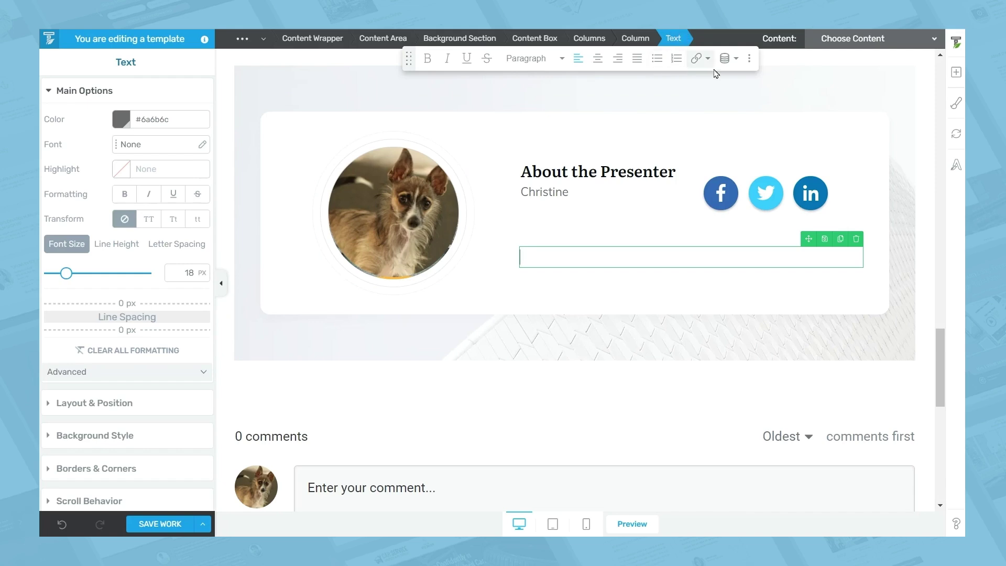
pyautogui.click(735, 68)
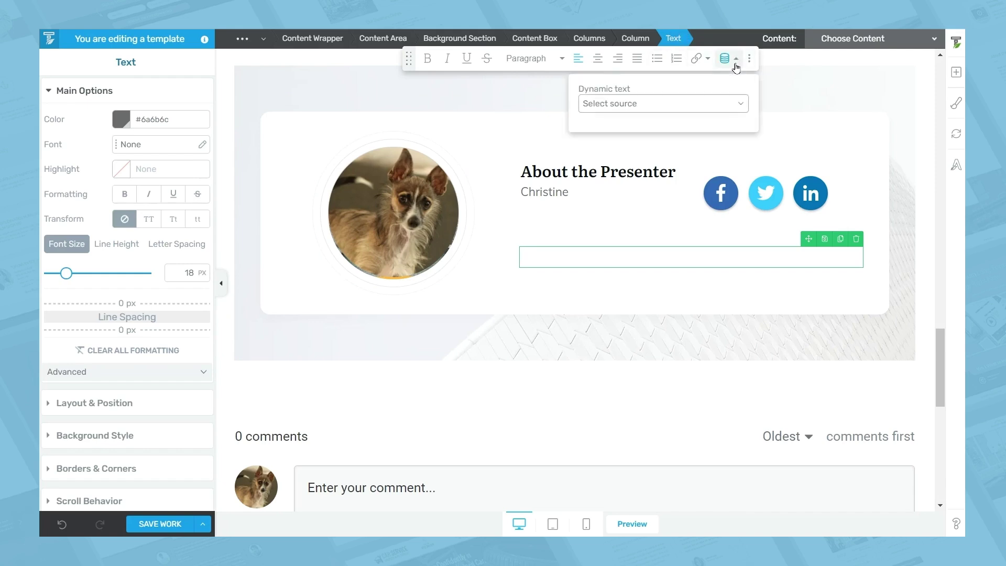
pyautogui.click(631, 103)
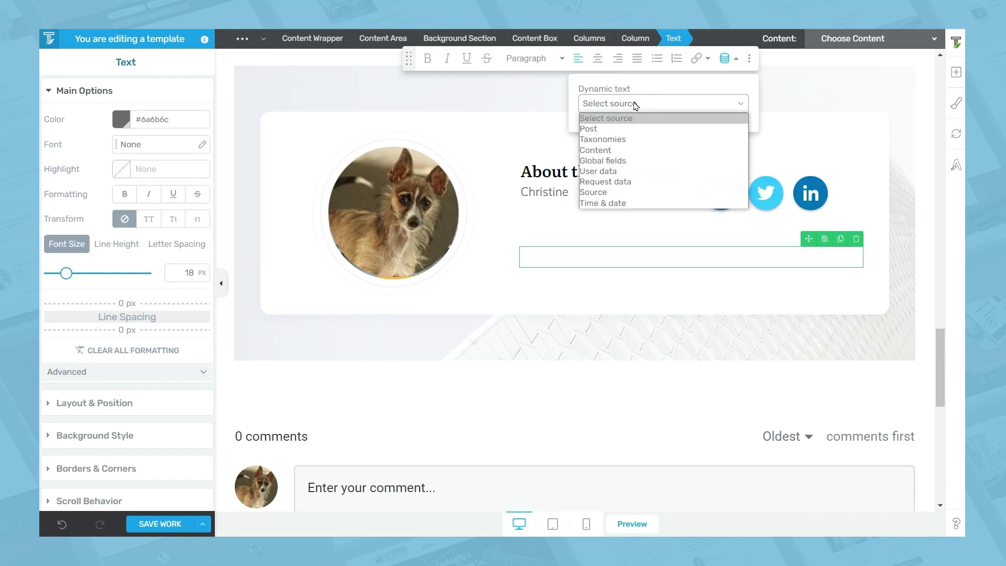
pyautogui.click(605, 129)
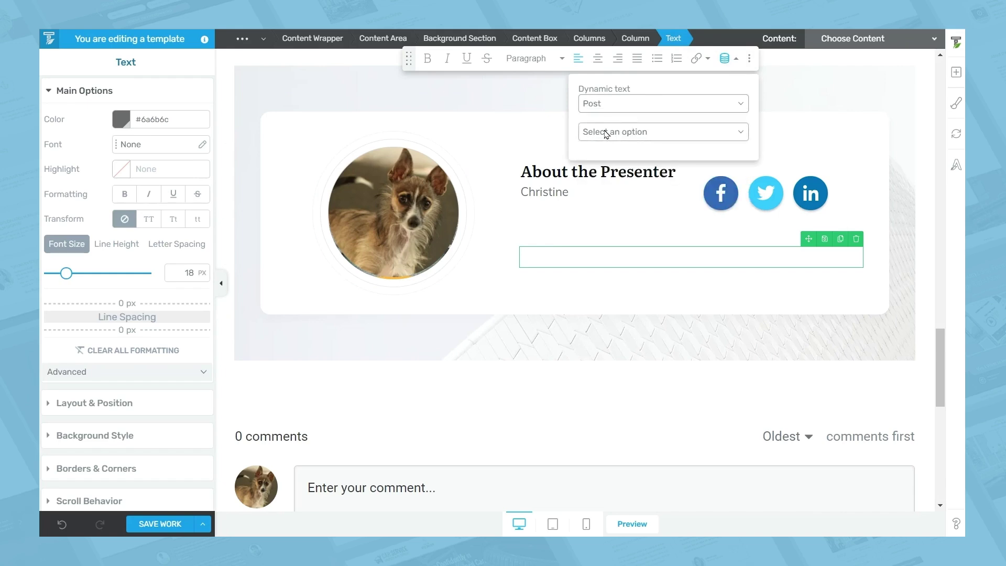
pyautogui.click(672, 136)
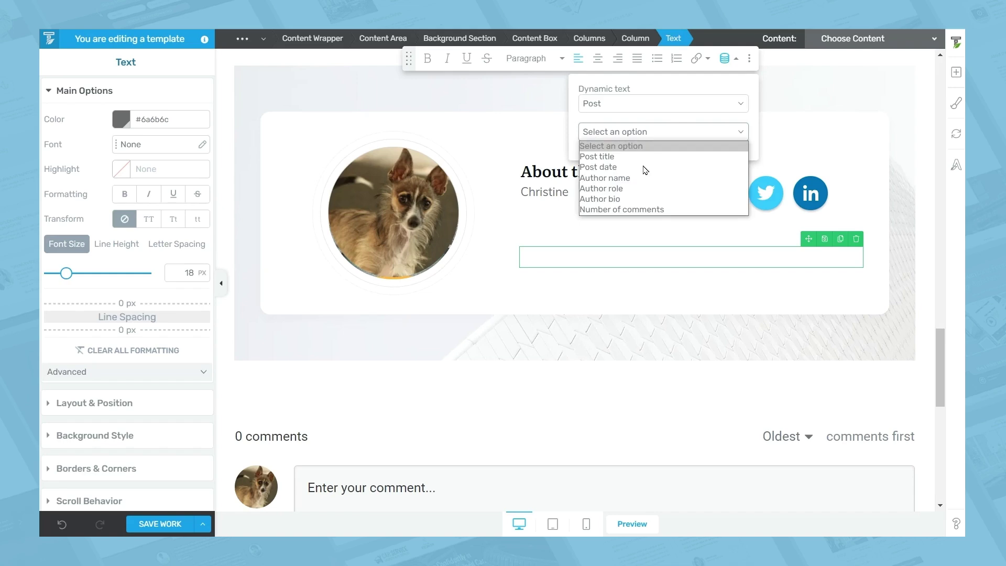
pyautogui.click(630, 199)
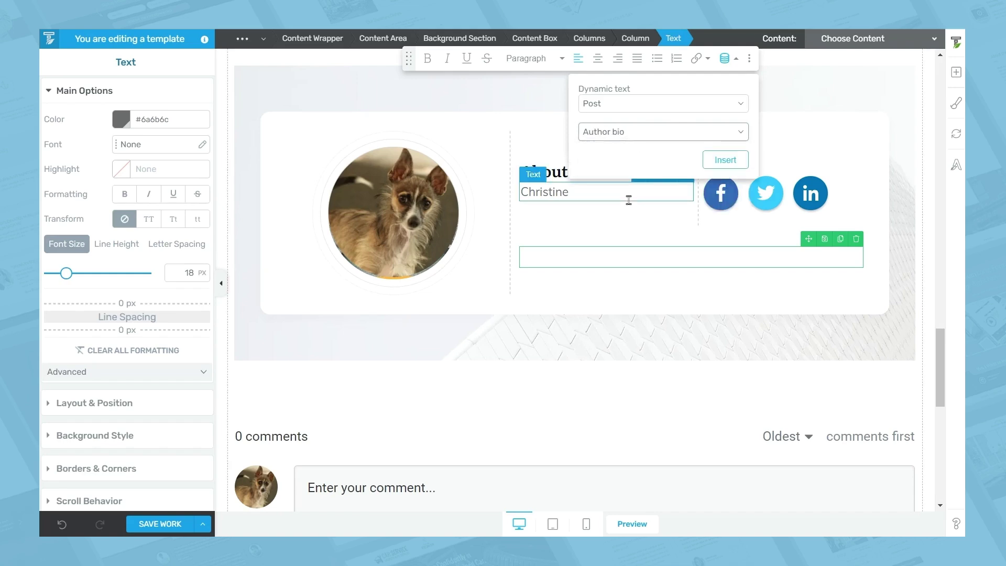
pyautogui.click(721, 161)
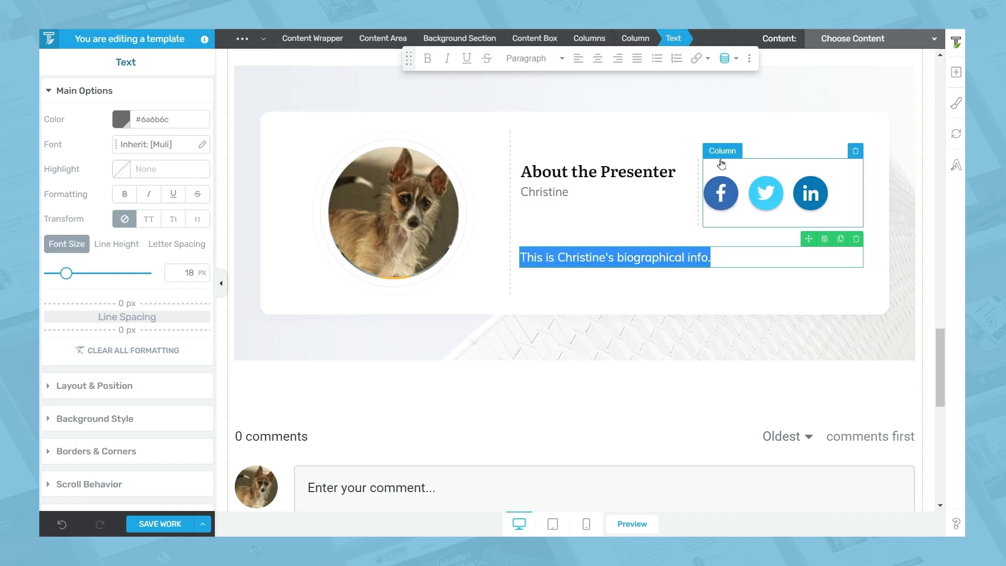
pyautogui.scroll(-10, 649, 234)
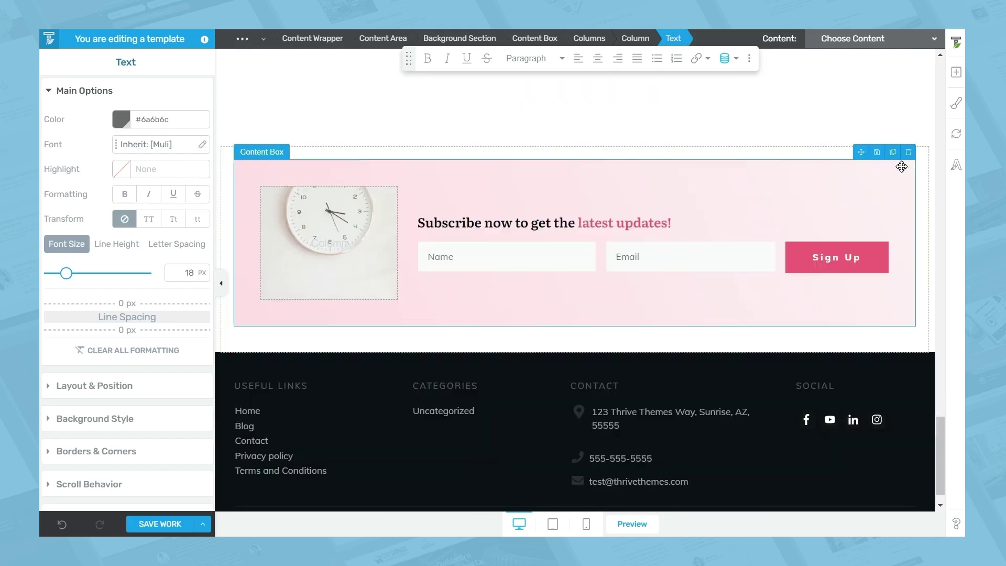
# Delete the pink subscribe box and insert the Lead generation 'Subscribe For Discount!' template above the footer
pyautogui.click(908, 154)
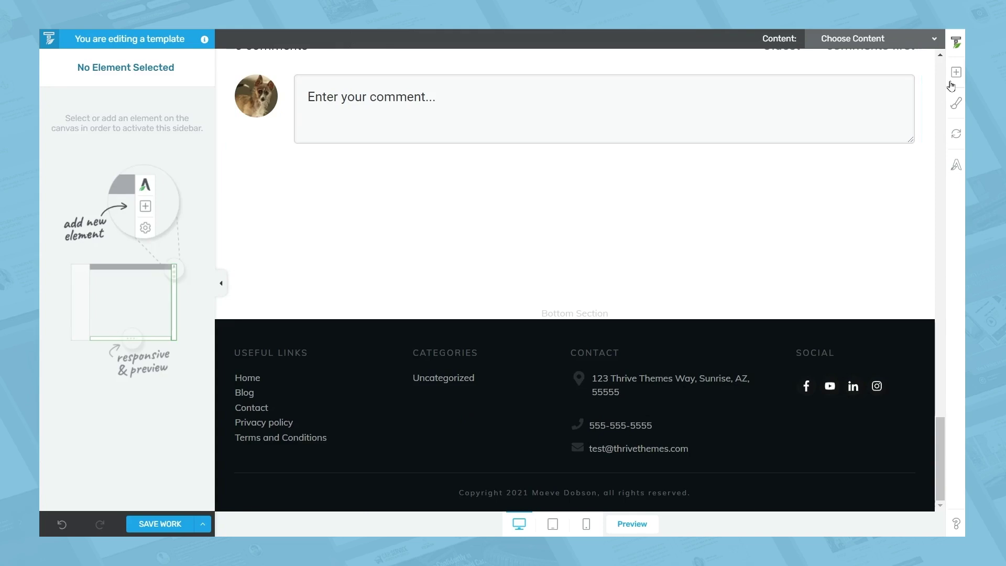
pyautogui.click(956, 74)
pyautogui.write('t')
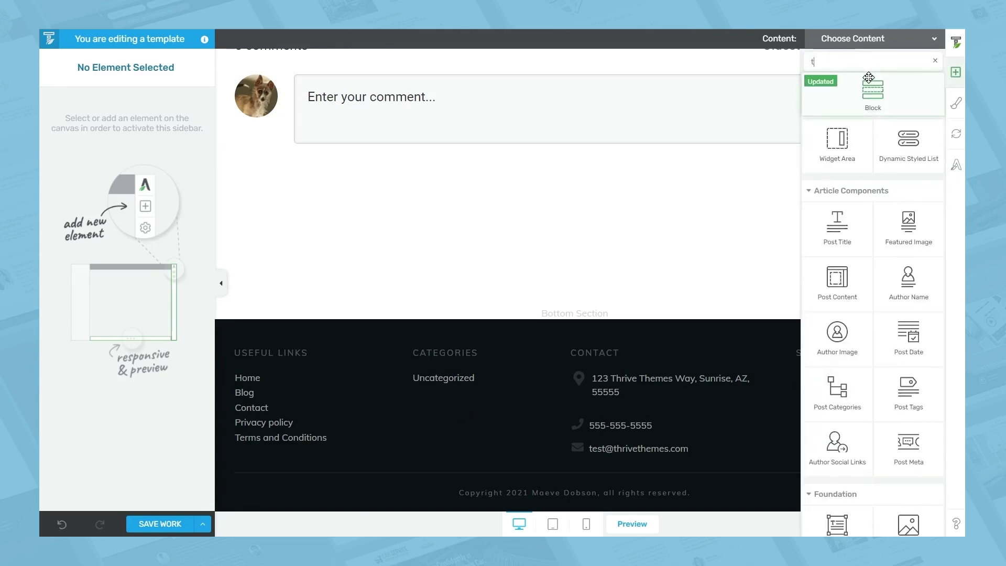
pyautogui.write('emplat')
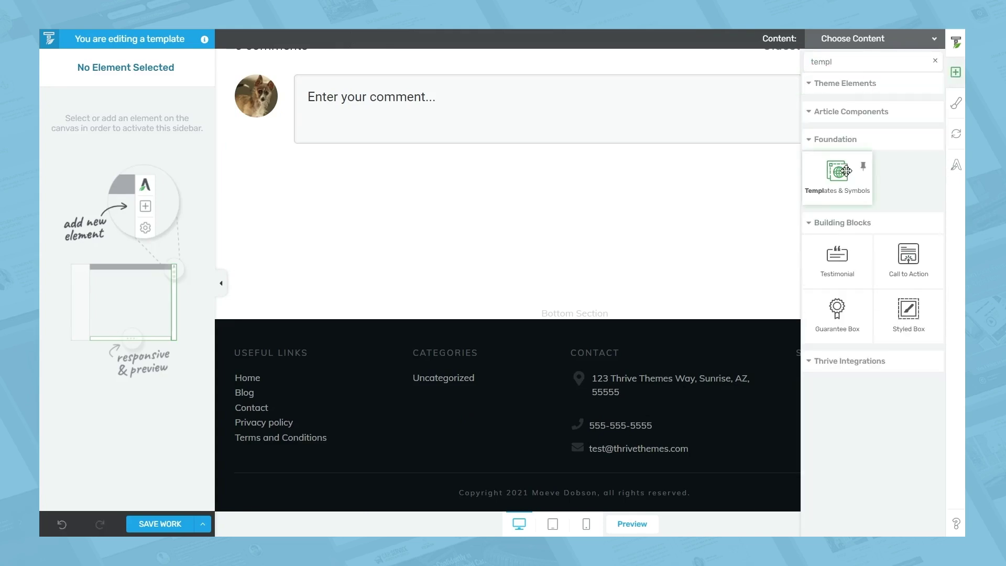
pyautogui.moveTo(866, 165); pyautogui.dragTo(567, 297)
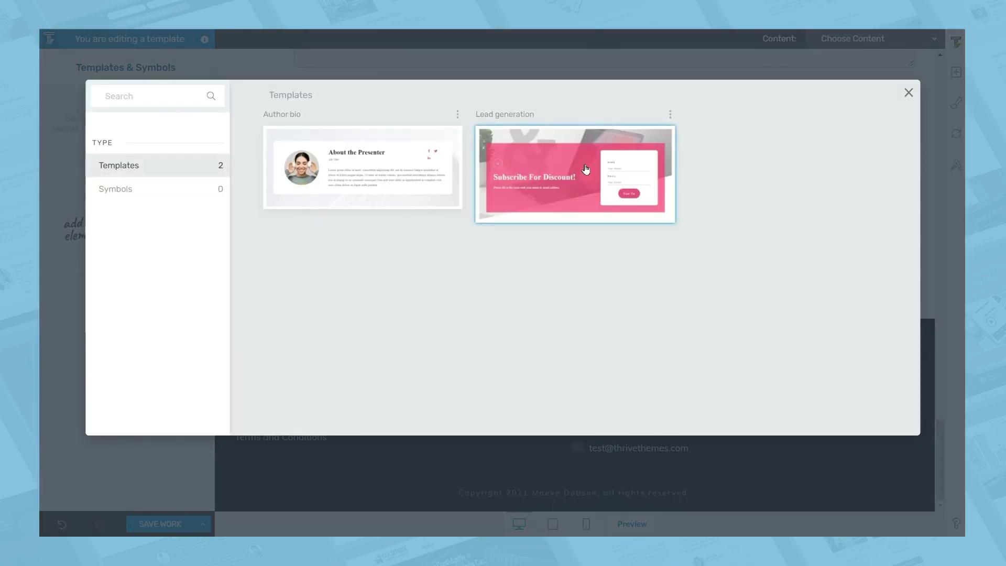
pyautogui.click(585, 170)
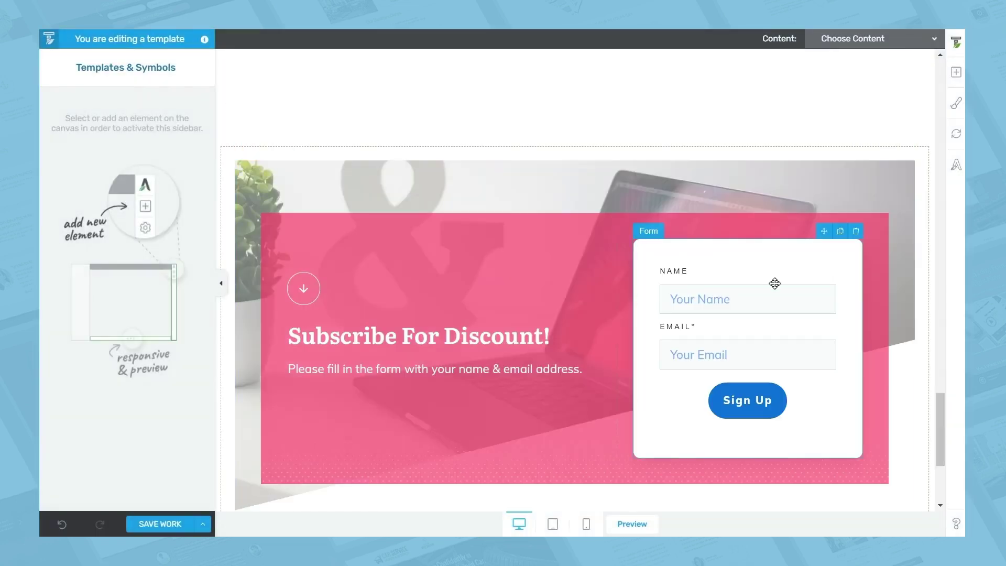
pyautogui.scroll(-3, 528, 364)
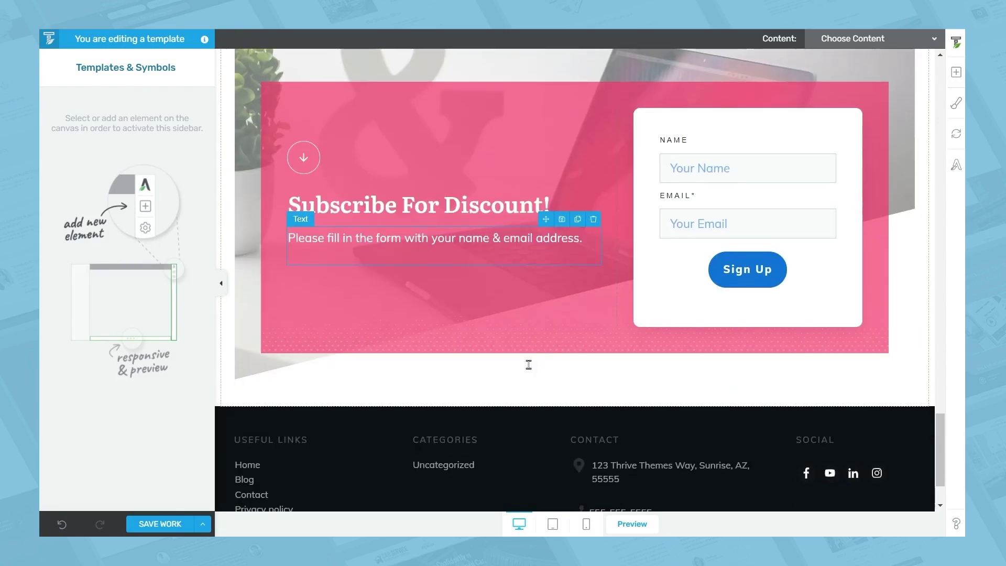